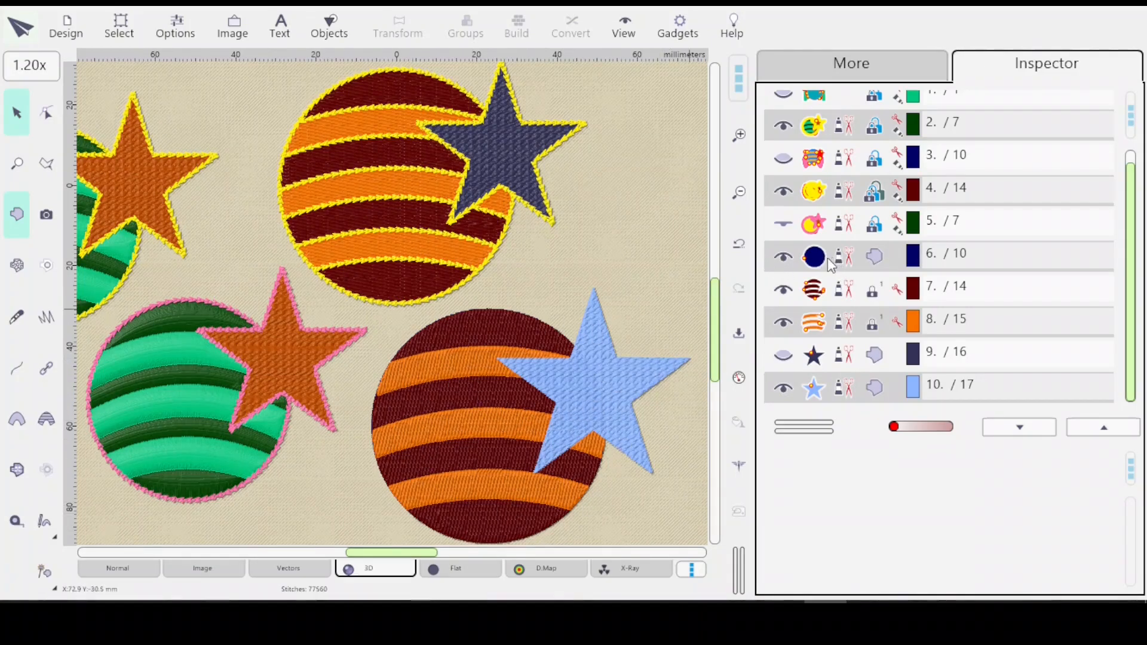
Step: Erase the stitches from the last five objects, from the dark-blue circle in row 6 through the light-blue star in row 10
click(853, 262)
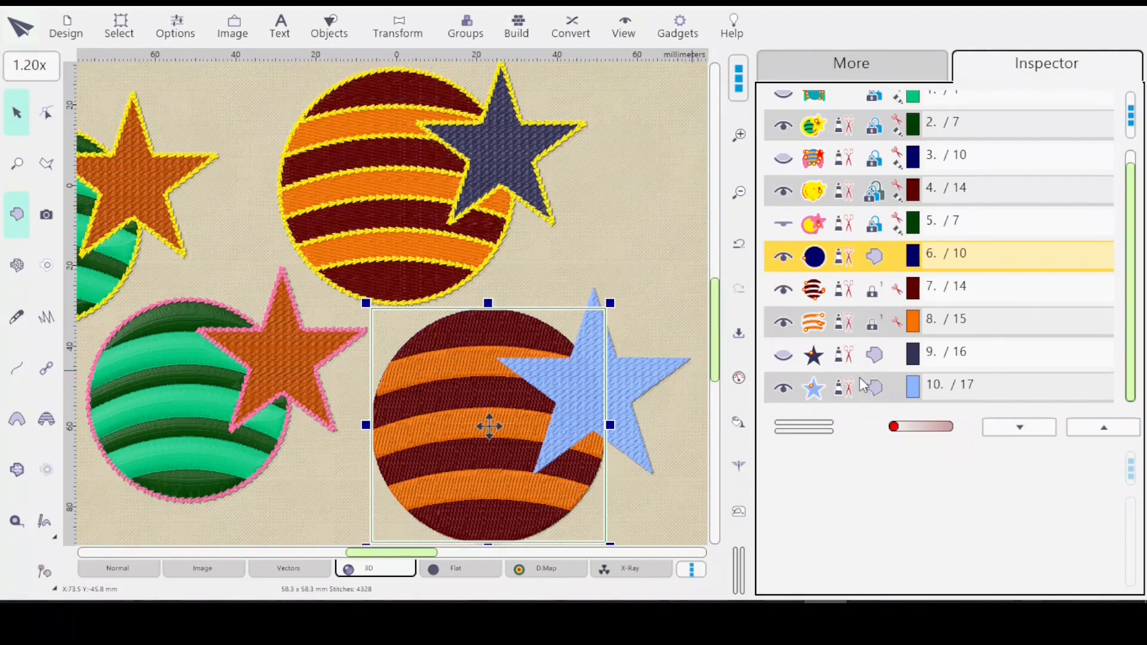
shift+click(874, 393)
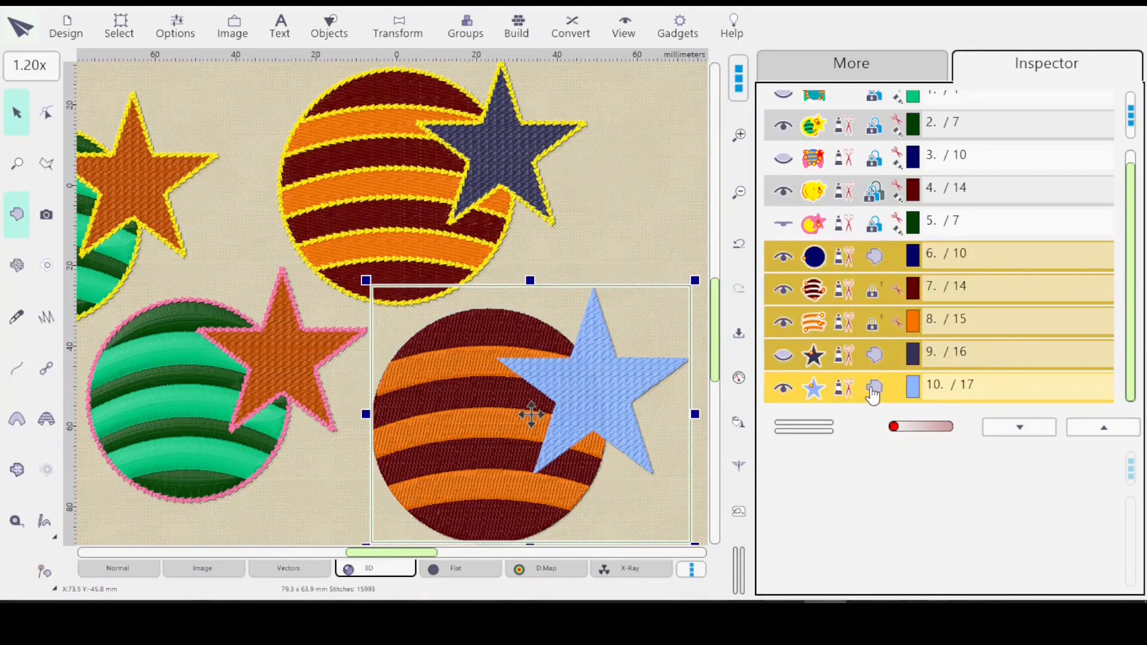
click(331, 29)
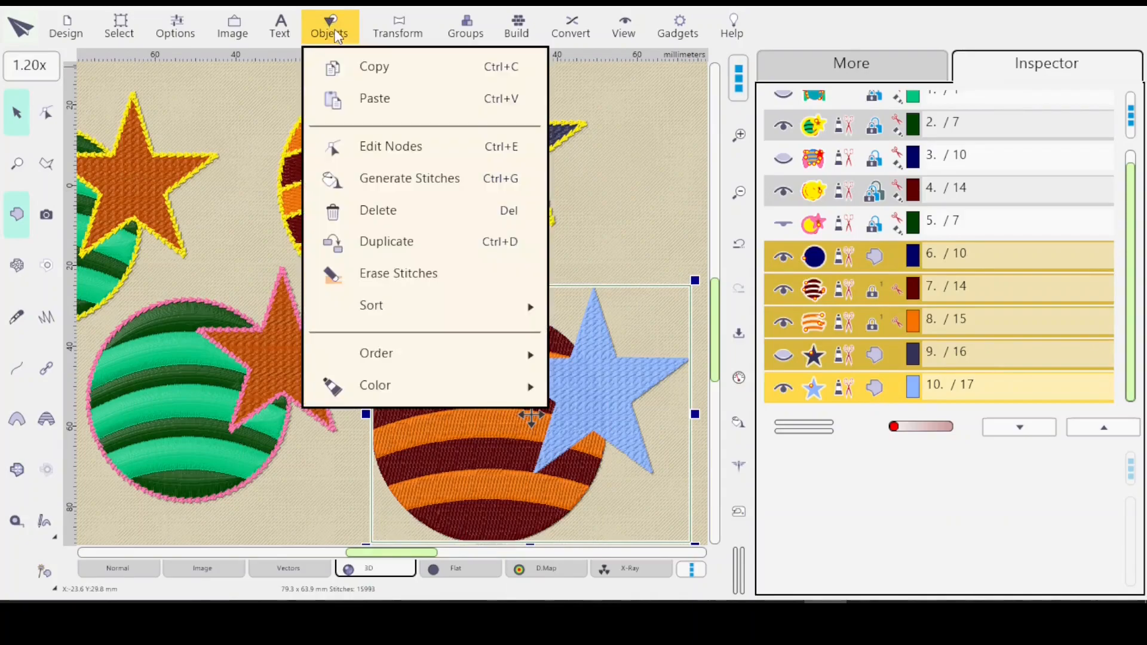
click(397, 278)
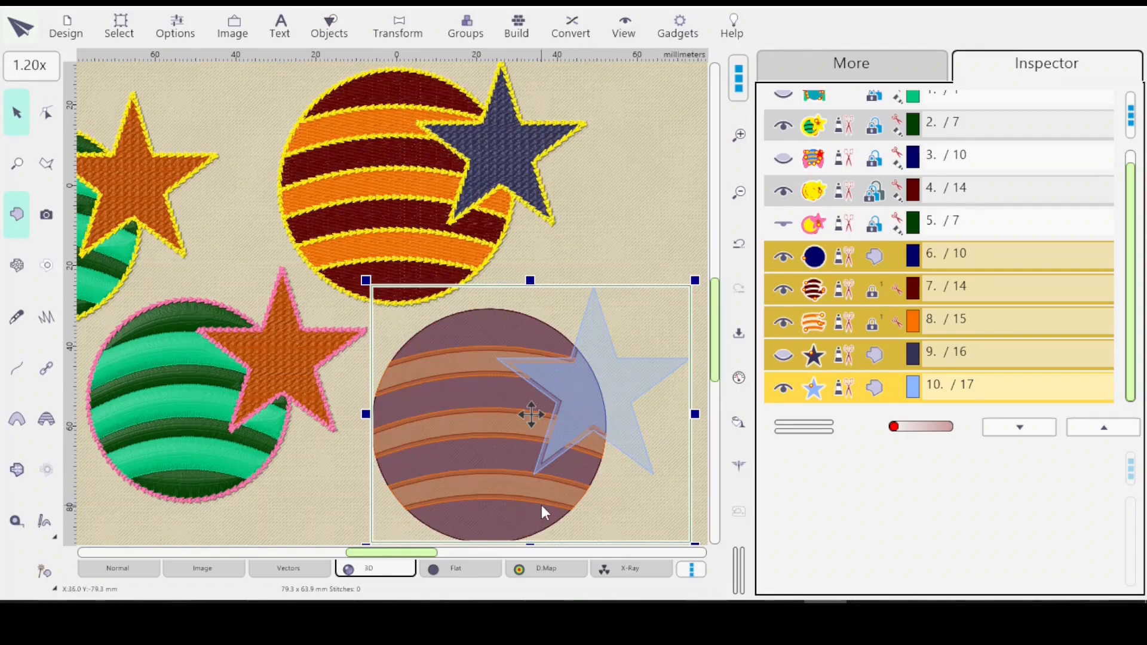
Step: Show the hidden dark star and examine how its outline sits inside the larger light-blue star and over the striped circle
click(816, 357)
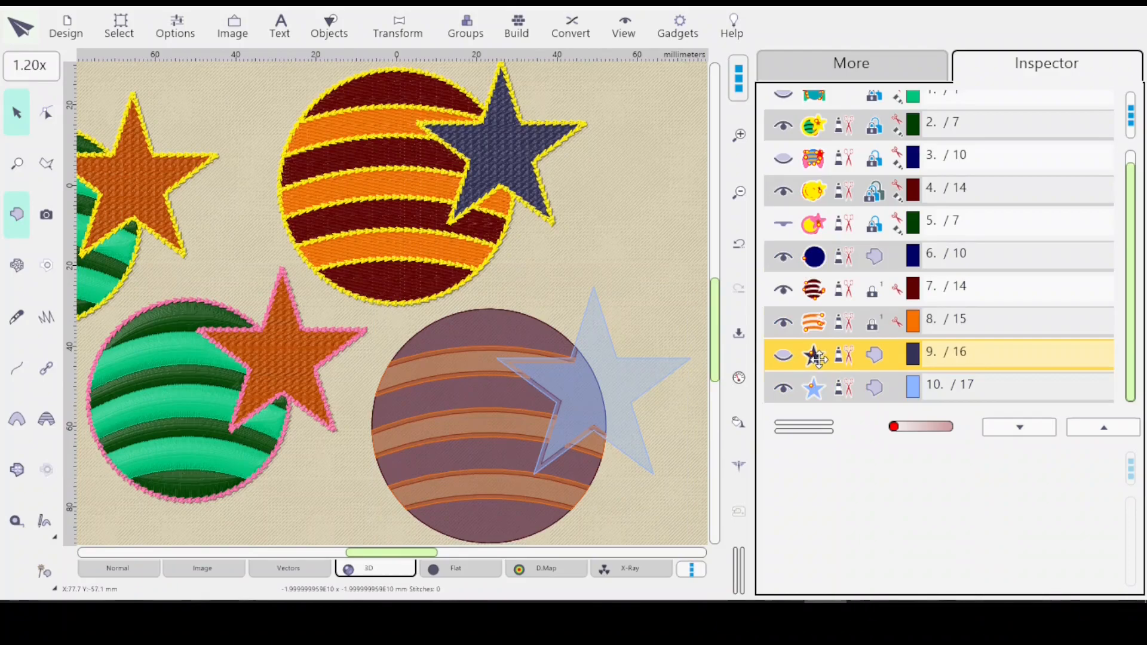
click(783, 357)
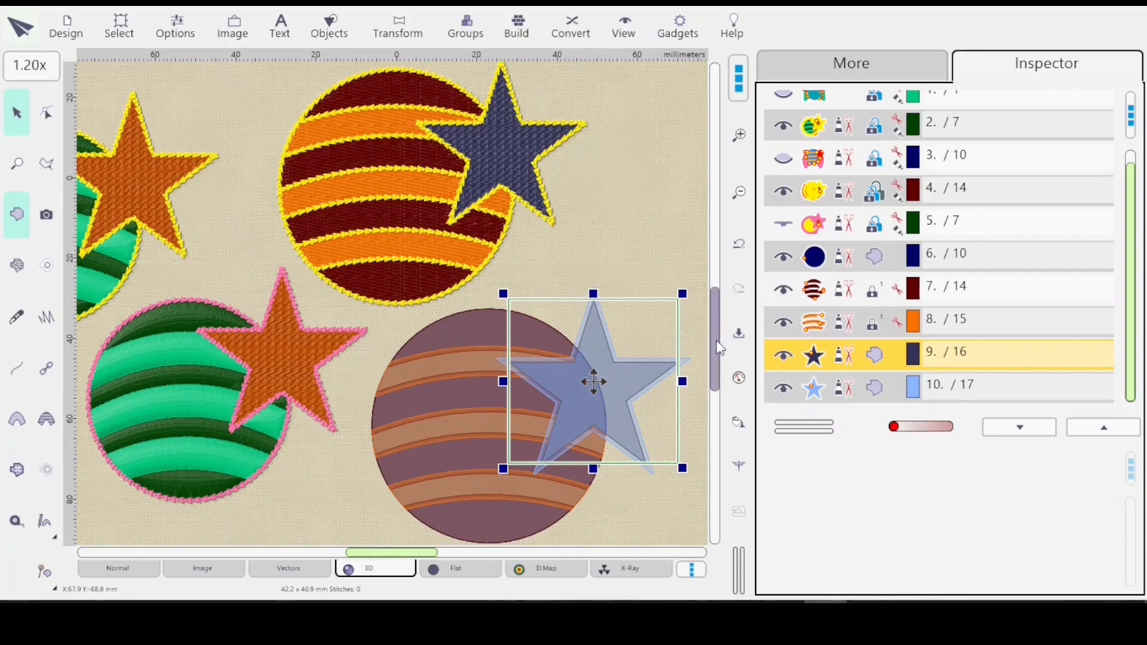
scroll(716, 338, down, 2)
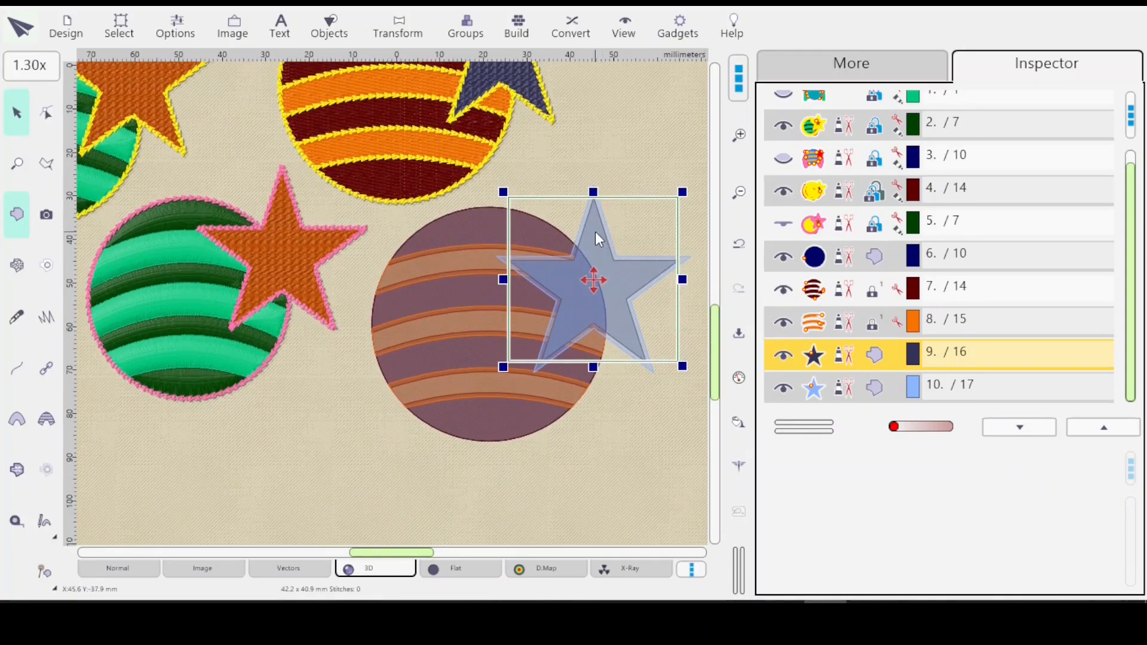
scroll(595, 245, up, 2)
scroll(591, 249, up, 3)
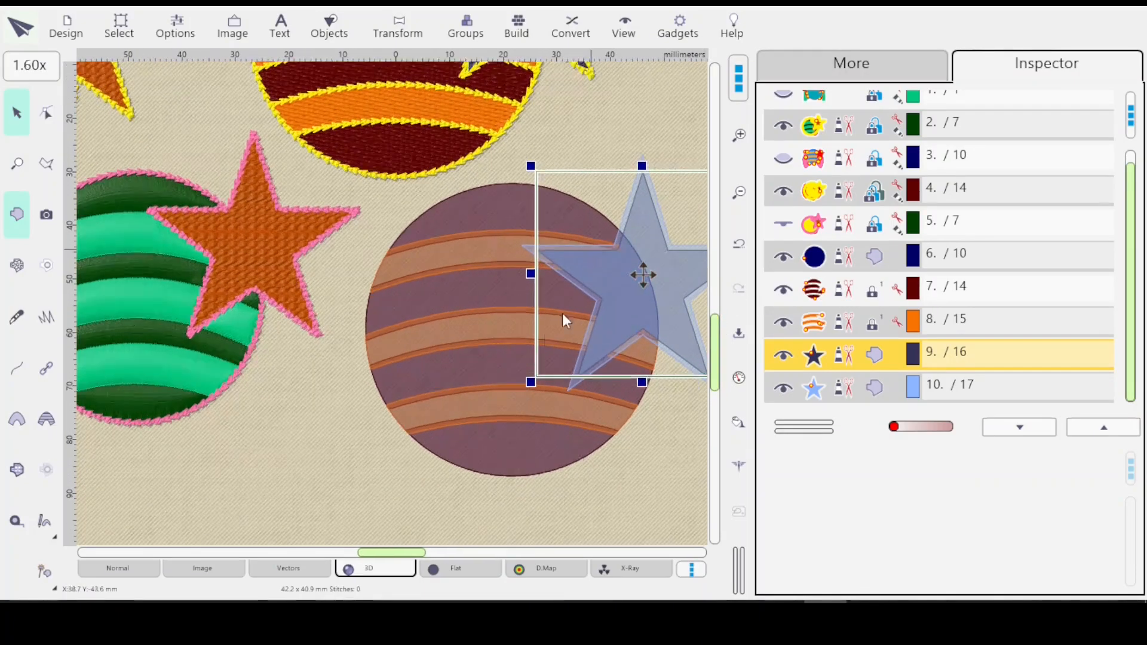
scroll(404, 550, right, 3)
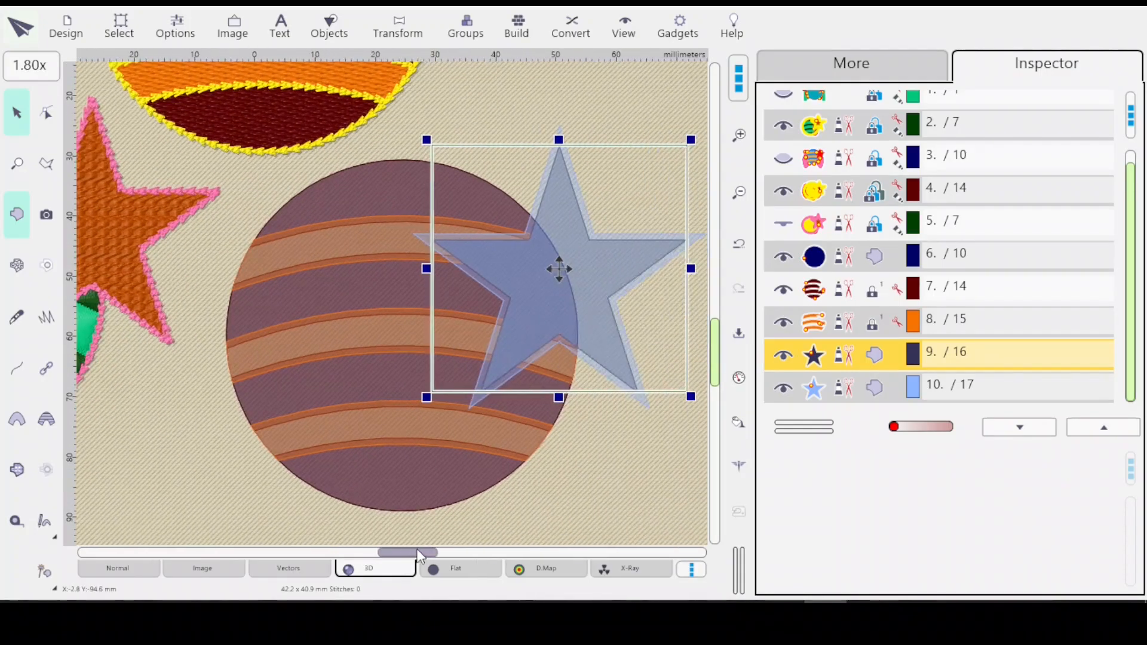
scroll(321, 234, up, 6)
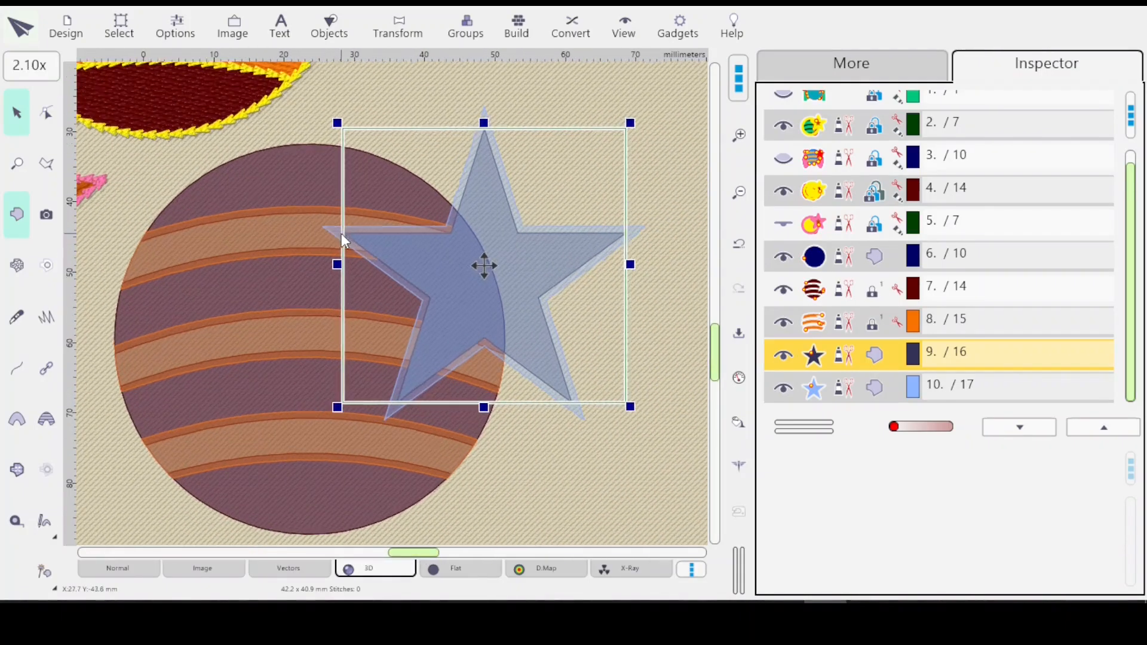
scroll(363, 290, up, 5)
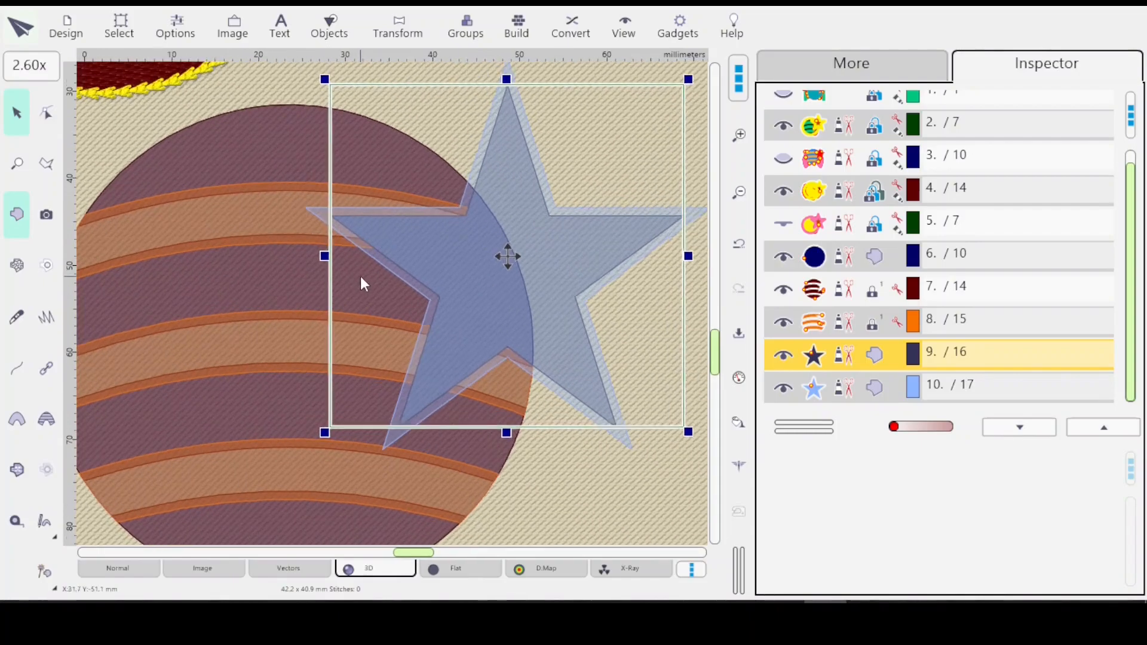
scroll(407, 311, up, 1)
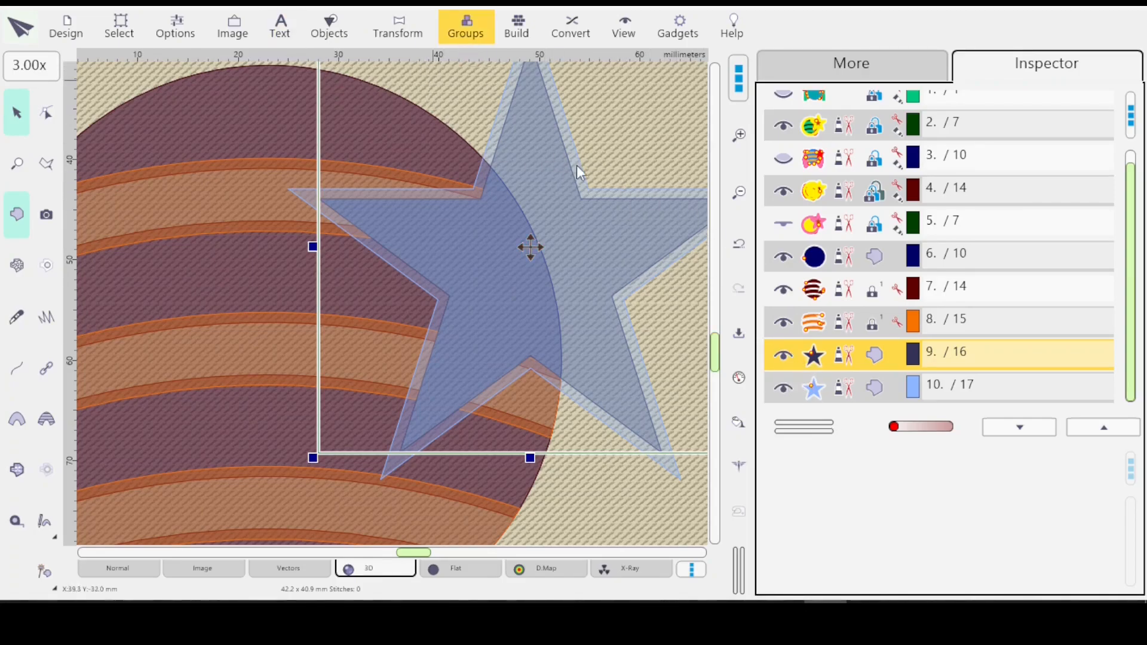
Step: Check the offset distance offered by Shrink Object for the dark star, leaving without applying it
click(397, 27)
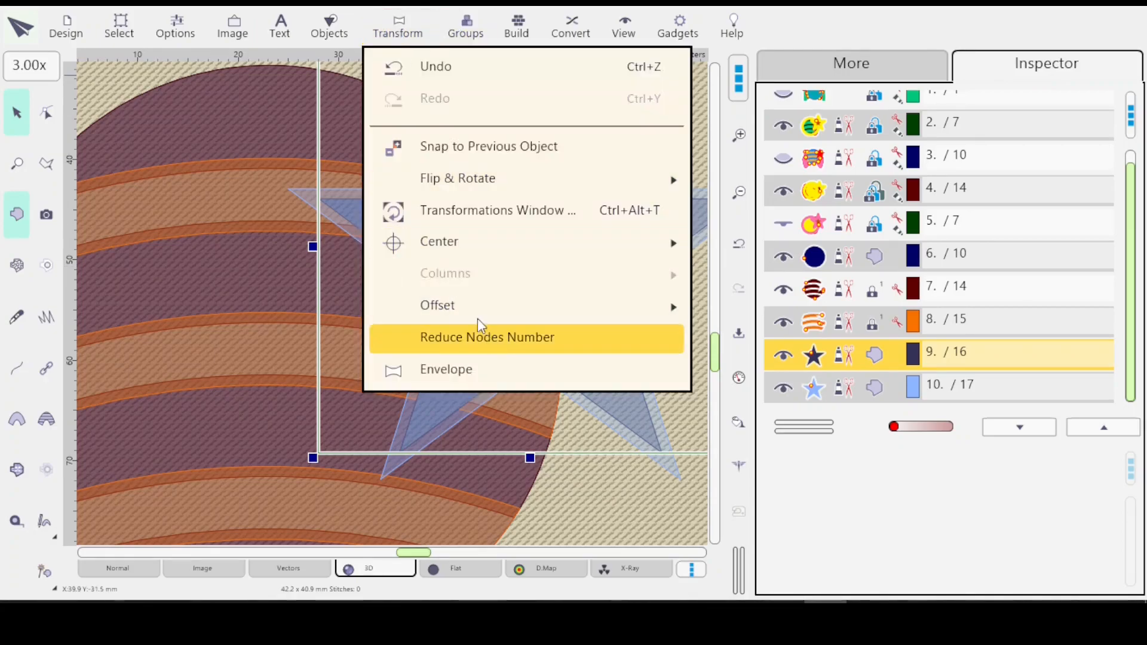
mouse_move(475, 317)
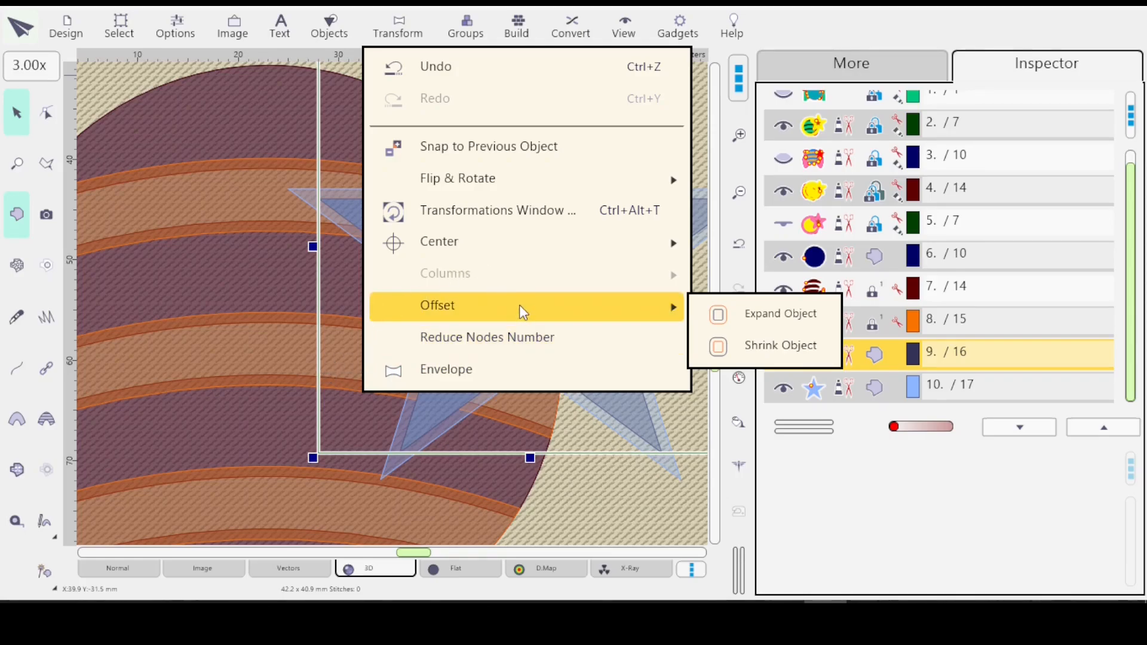
click(766, 346)
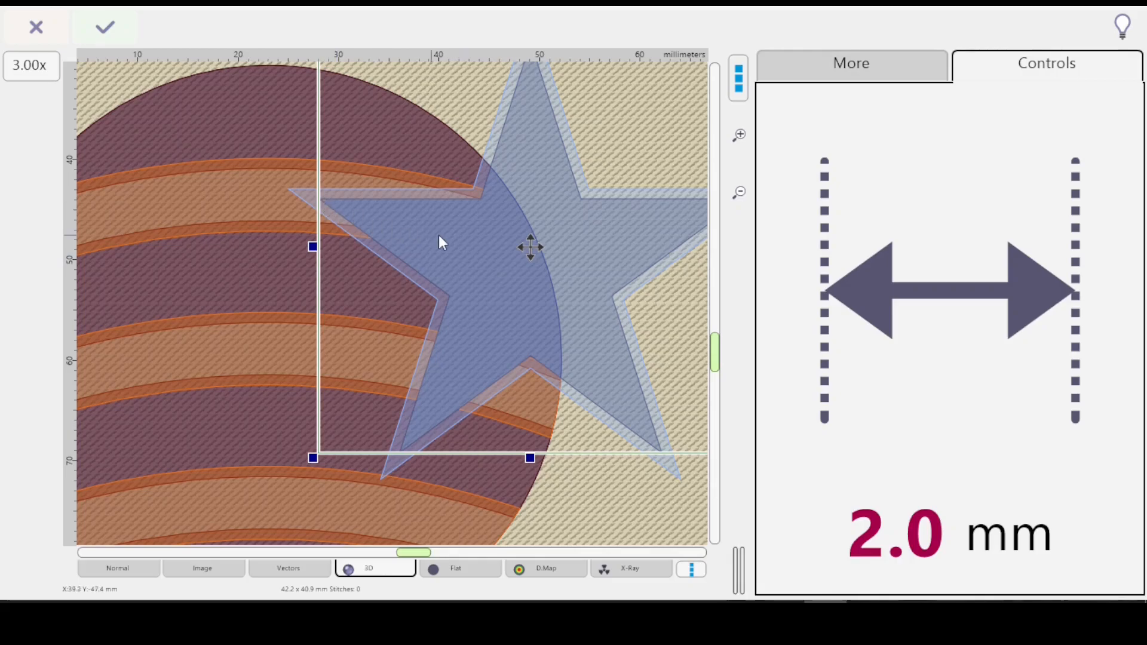
click(33, 24)
Step: Check the Expand Object offset and its distance settings for the dark star, leaving without applying them
click(406, 33)
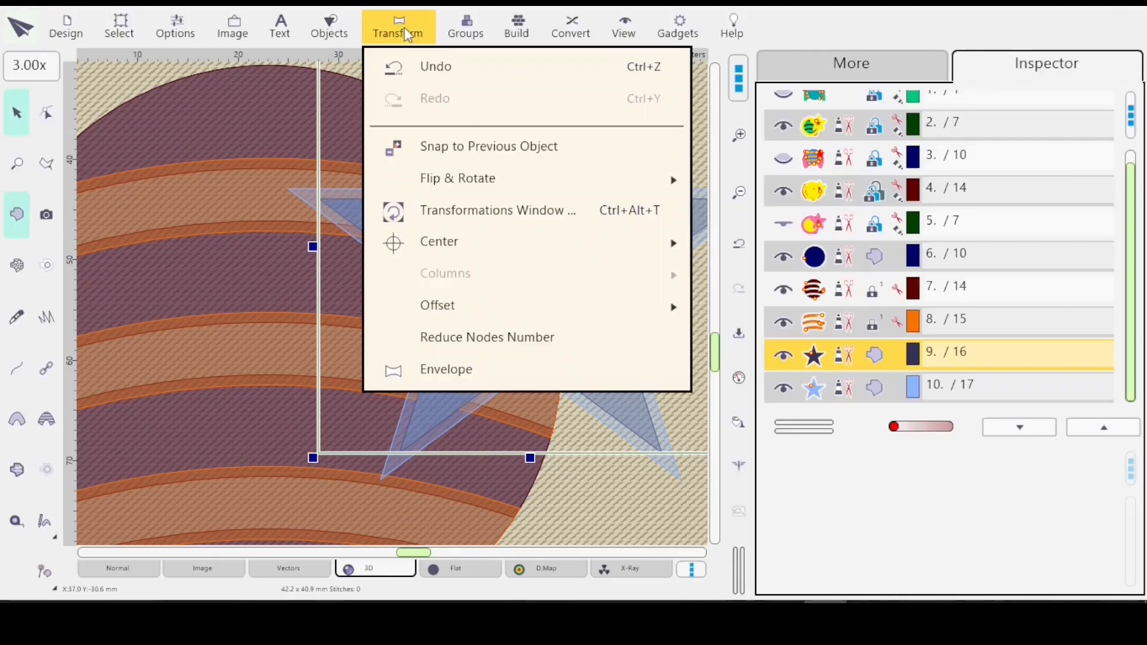
mouse_move(499, 308)
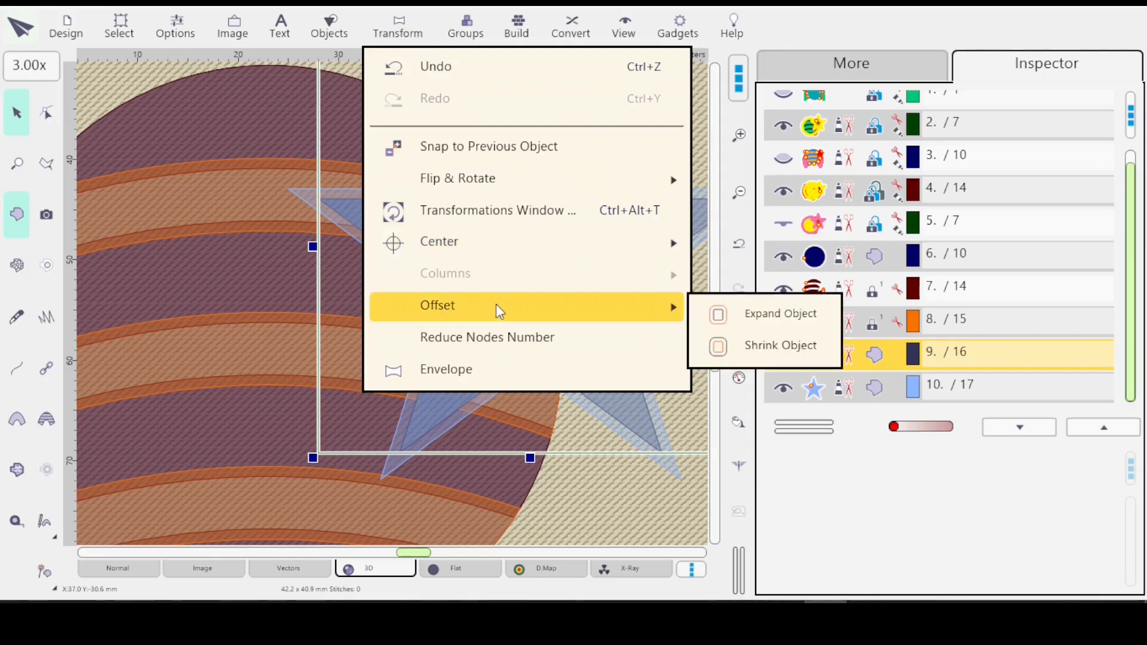
click(772, 313)
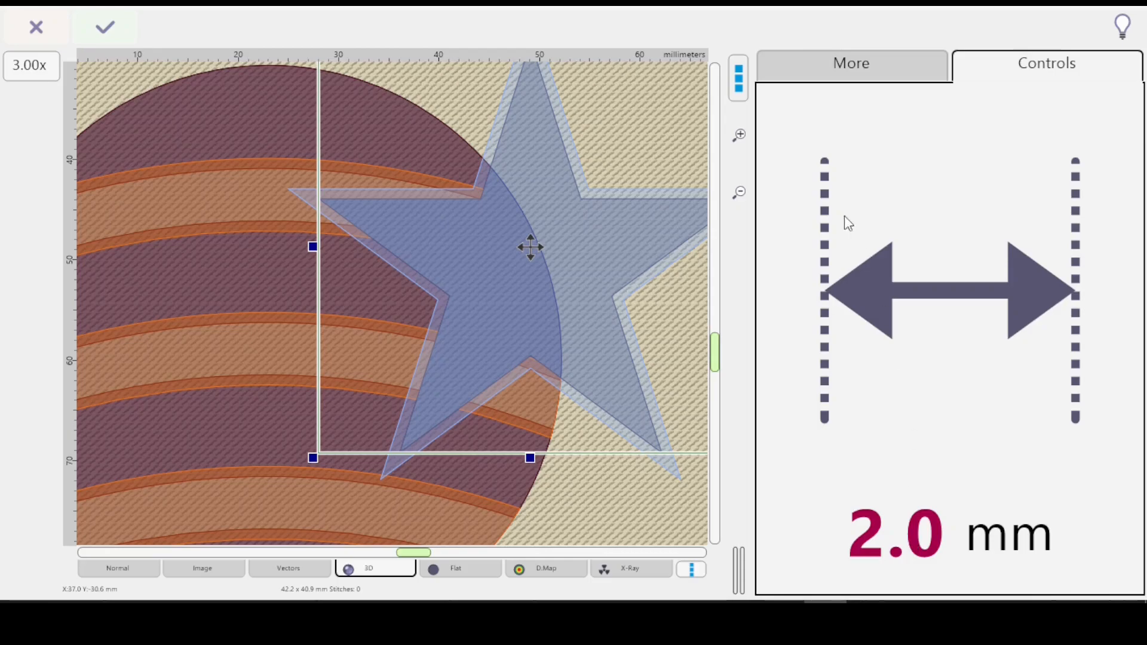
click(873, 286)
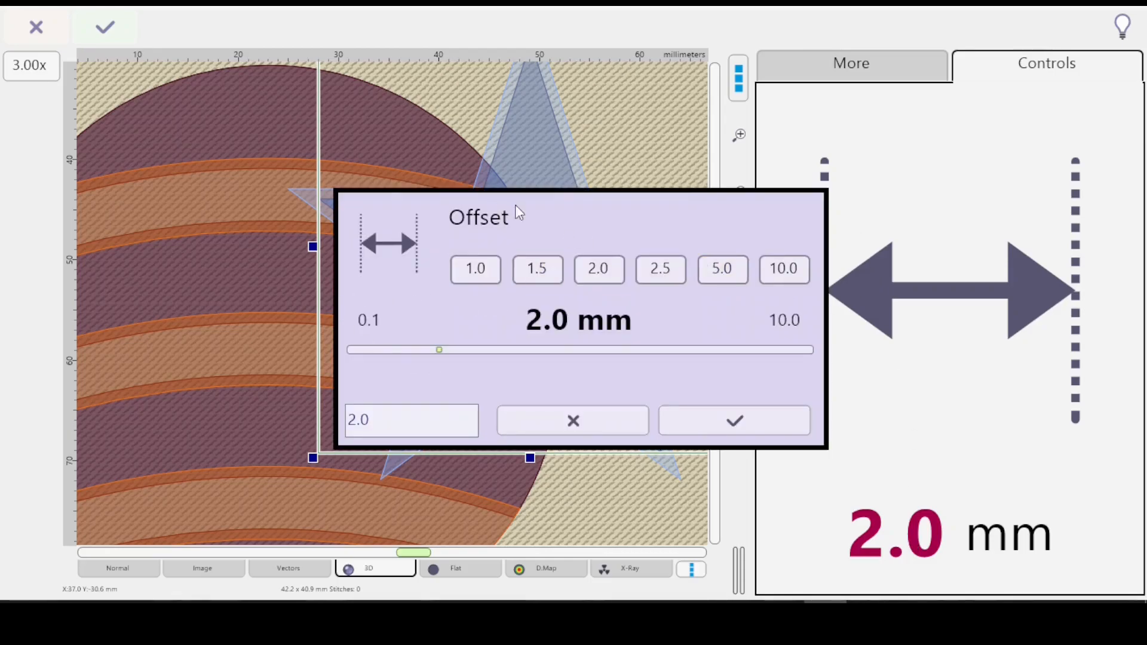
click(544, 421)
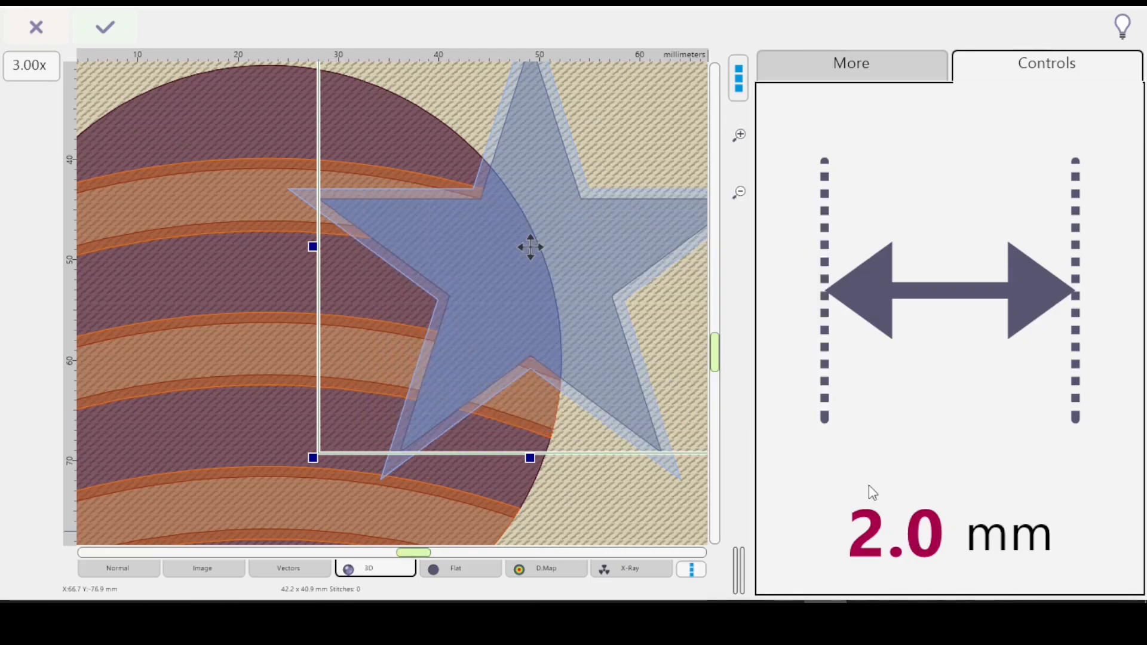
scroll(926, 538, up, 1)
click(36, 27)
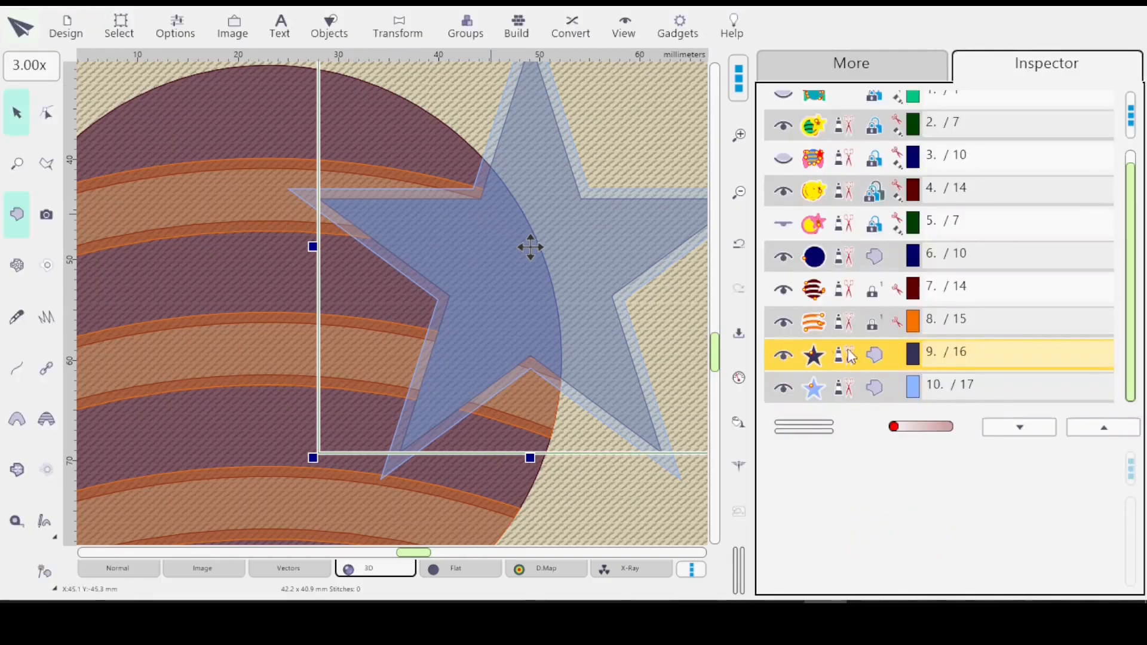
Step: Hide the dark star and insert it before the dark-blue circle in the object order
click(836, 389)
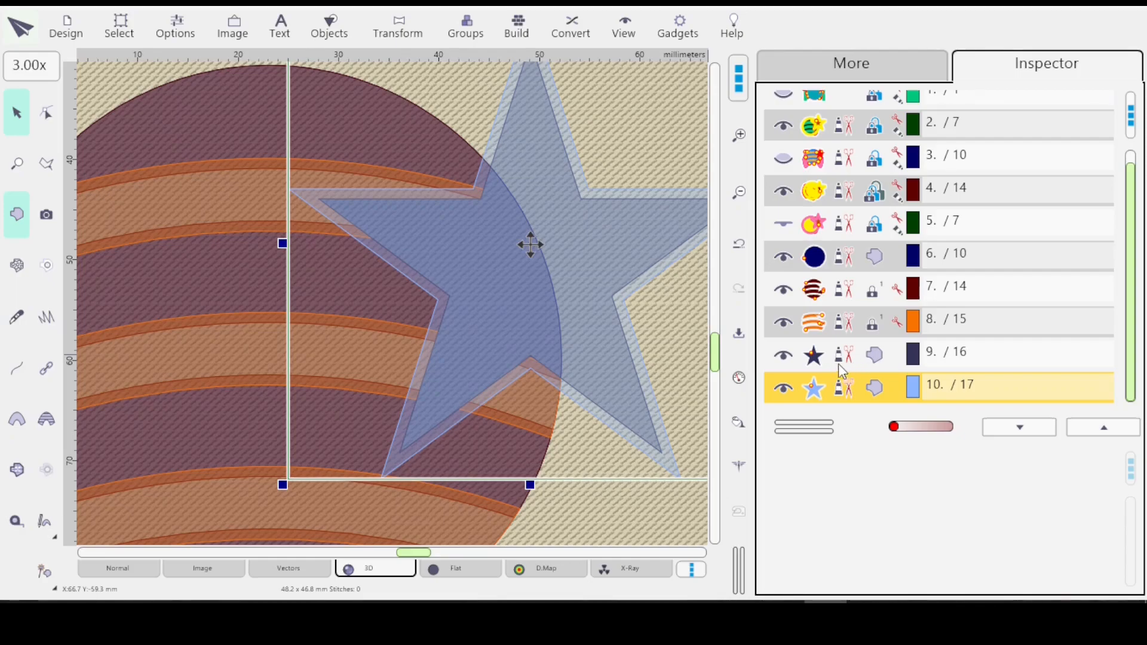
click(785, 358)
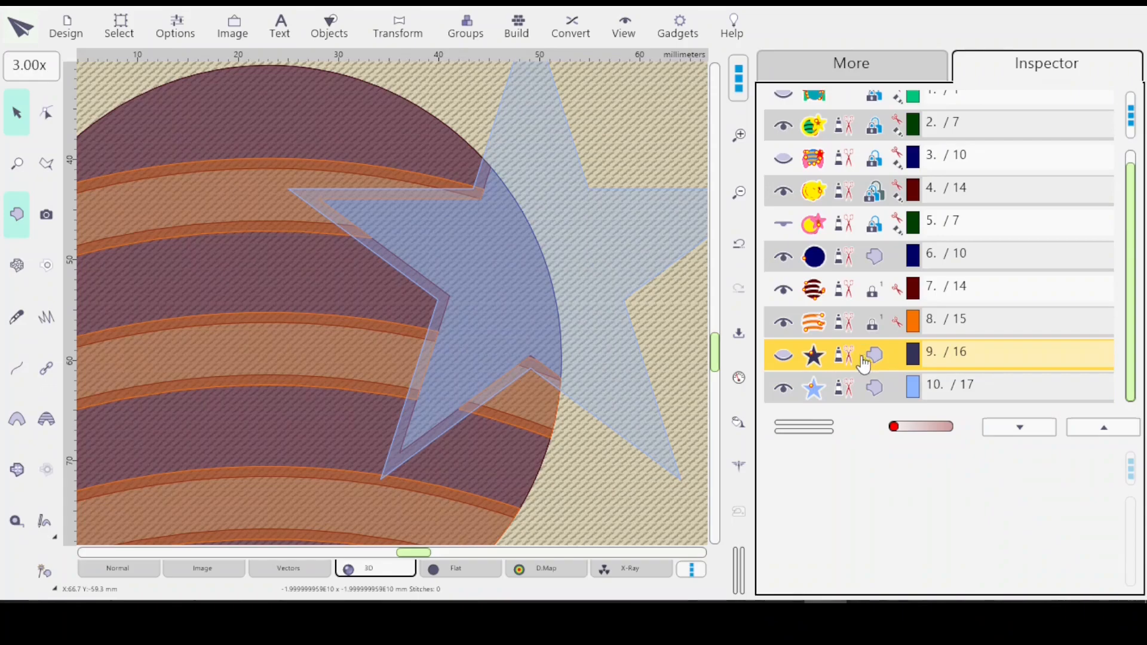
click(876, 263)
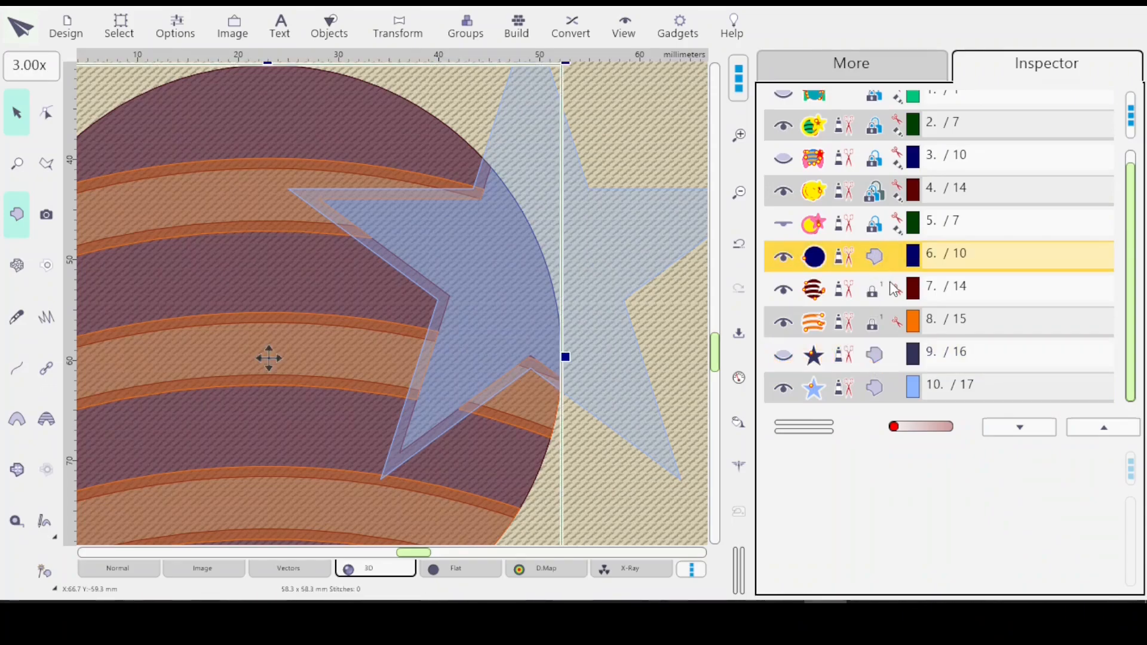
click(875, 357)
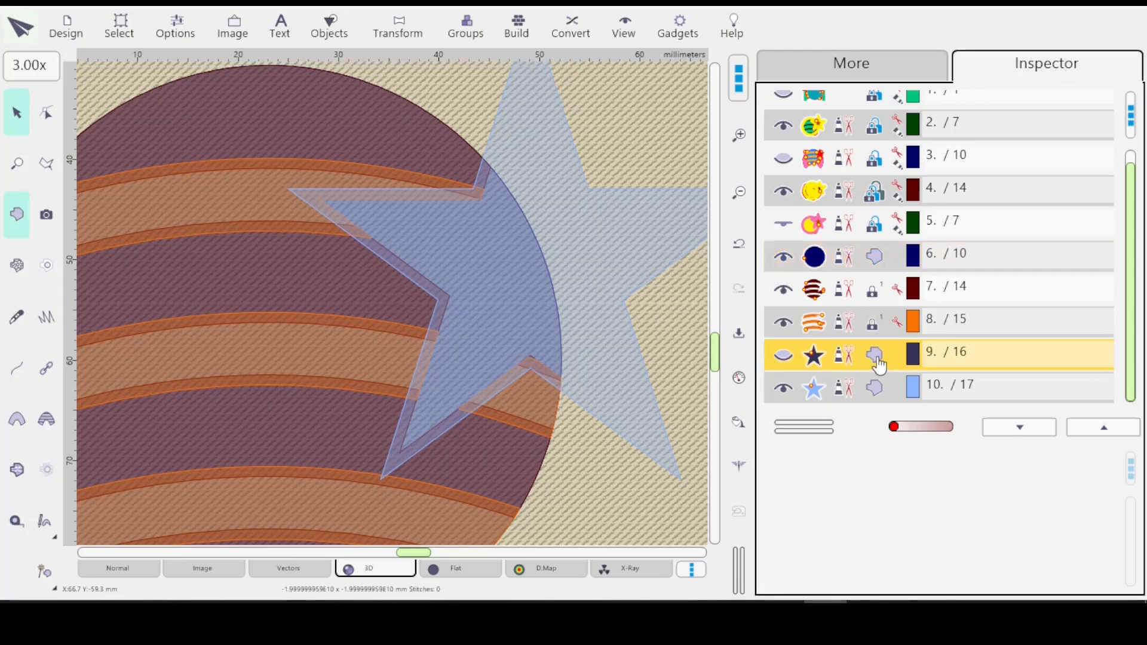
right_click(883, 263)
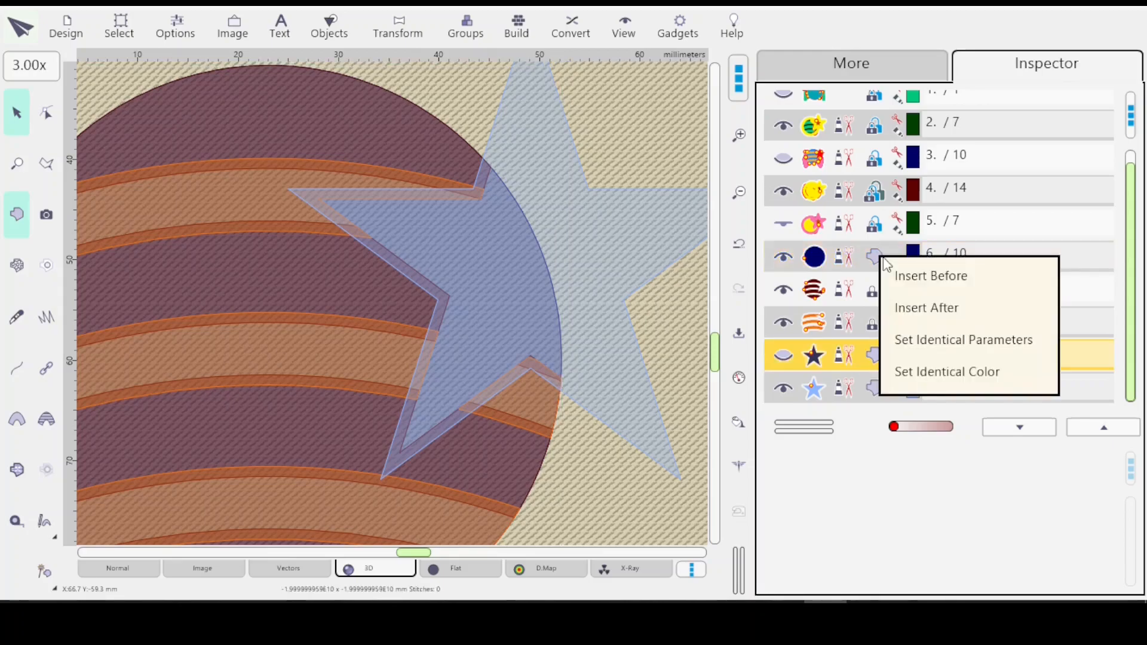
click(913, 276)
click(914, 278)
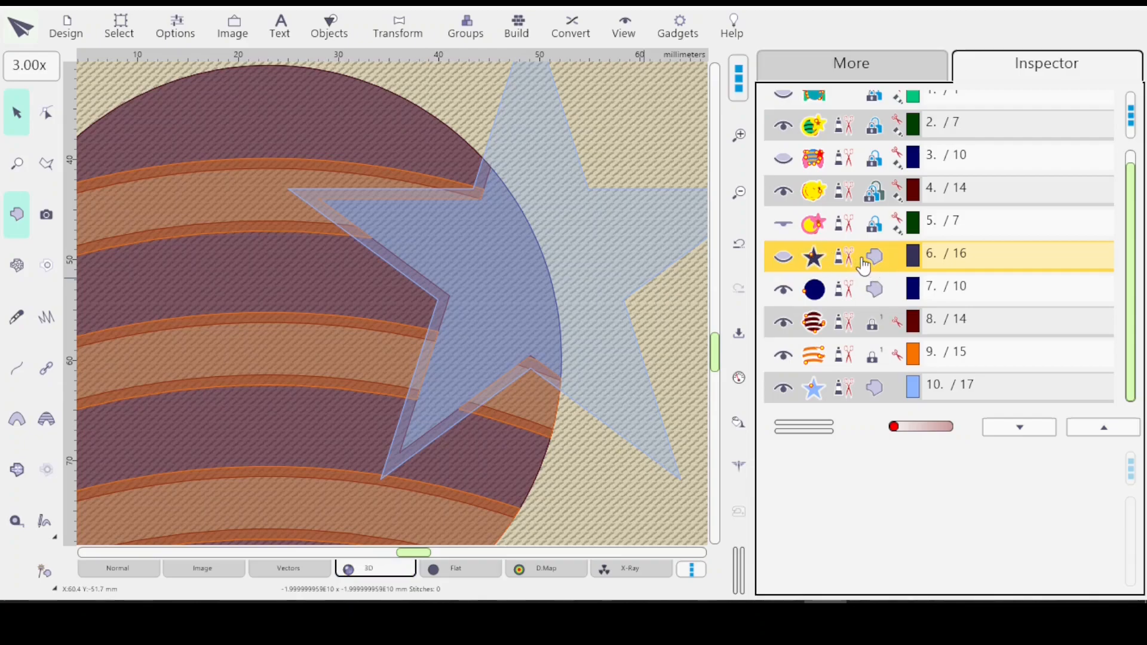
Step: Switch to Normal view and generate stitches for the hidden dark star
click(129, 572)
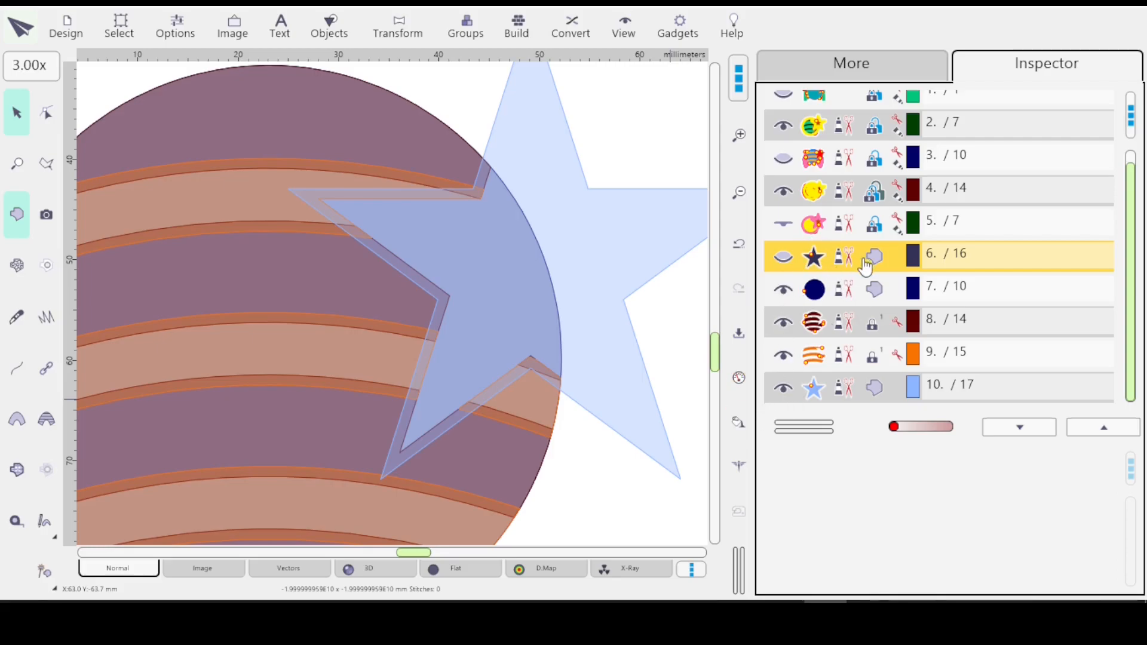
click(739, 426)
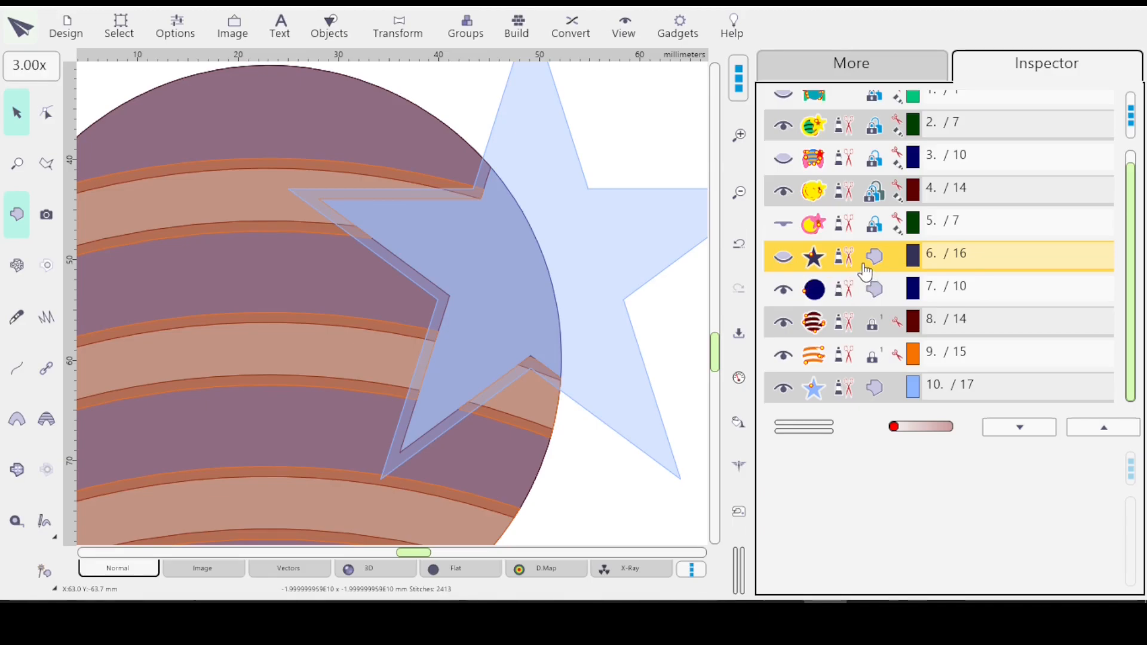
Step: Temporarily show the dark star to examine its stitches, and compare its outline with the light-blue star
click(856, 399)
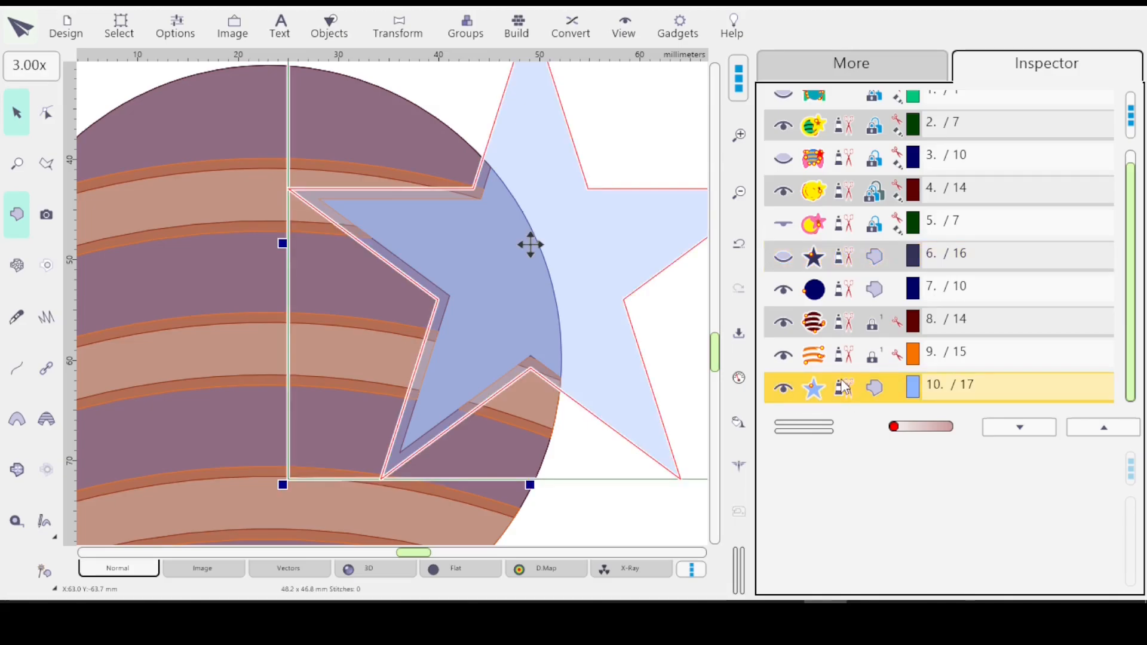
click(868, 263)
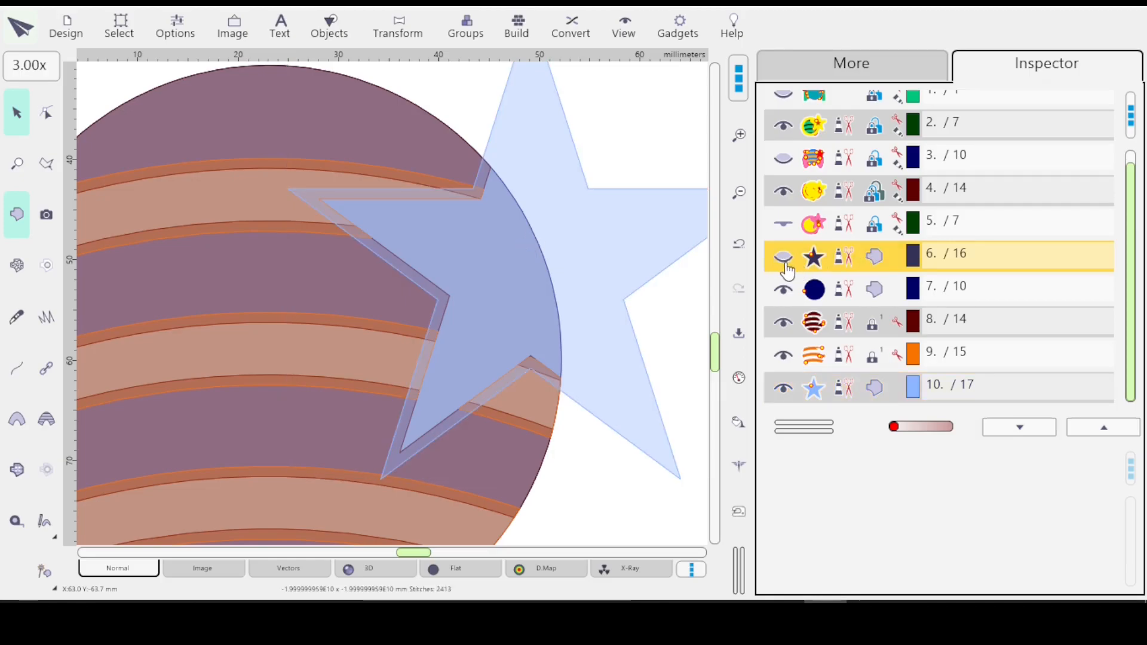
click(784, 263)
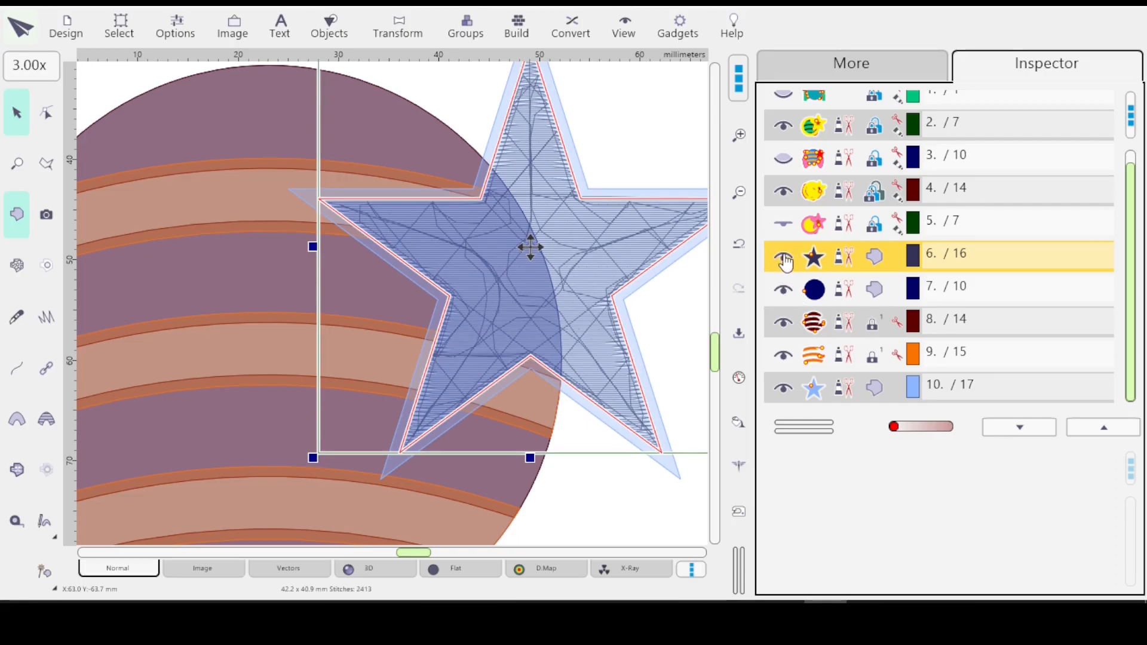
click(784, 261)
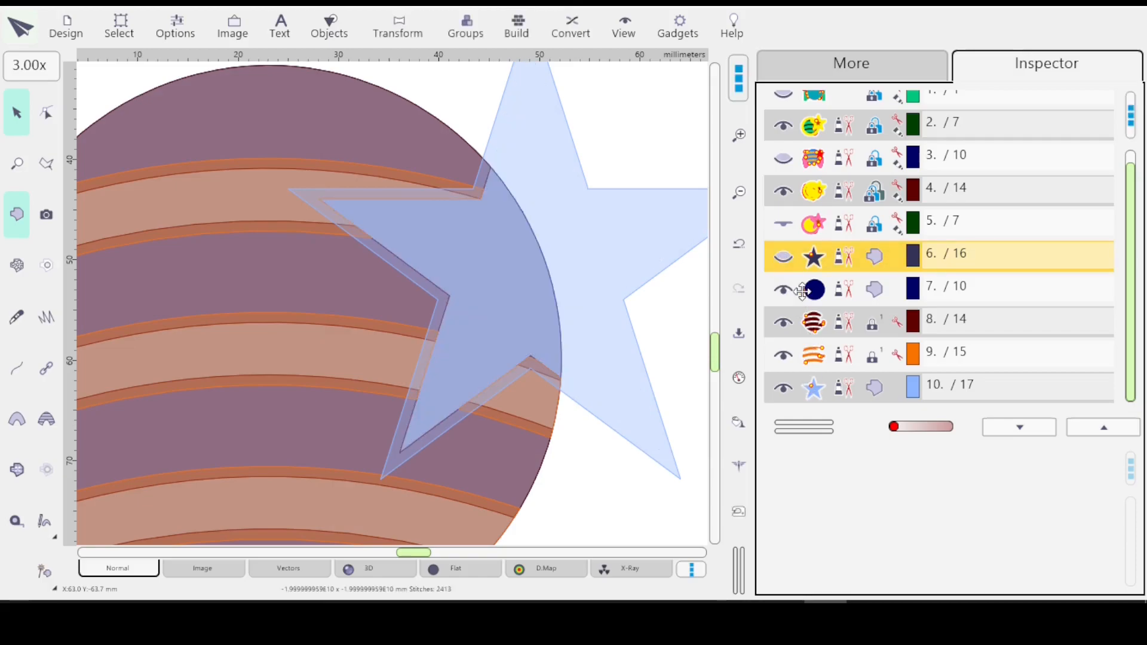
click(850, 394)
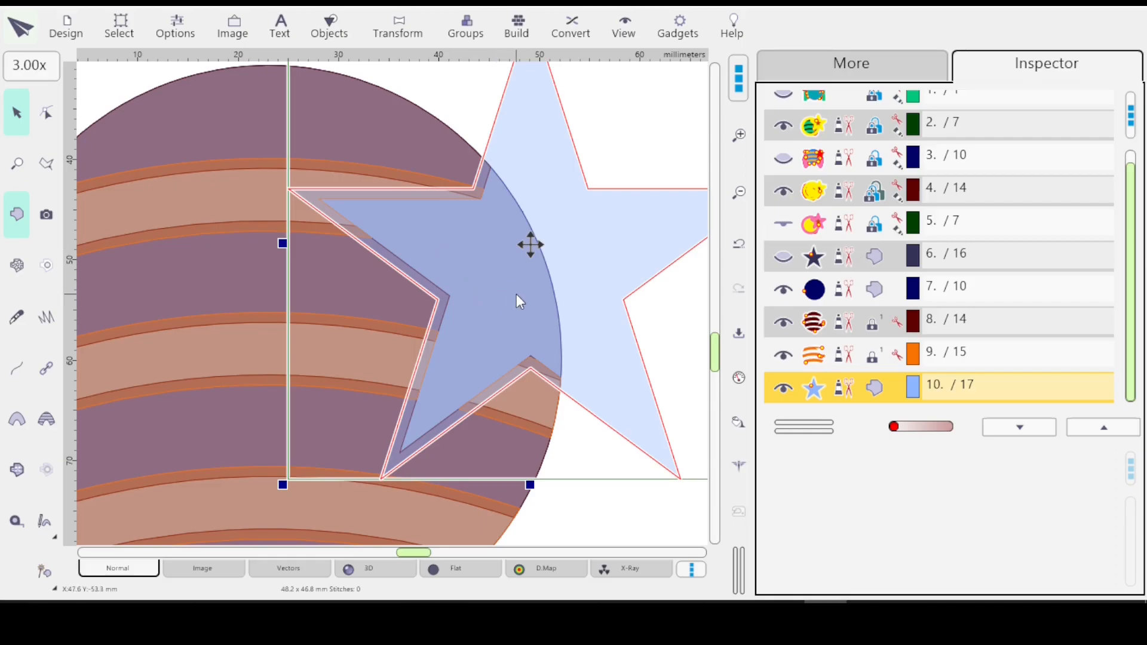
click(875, 263)
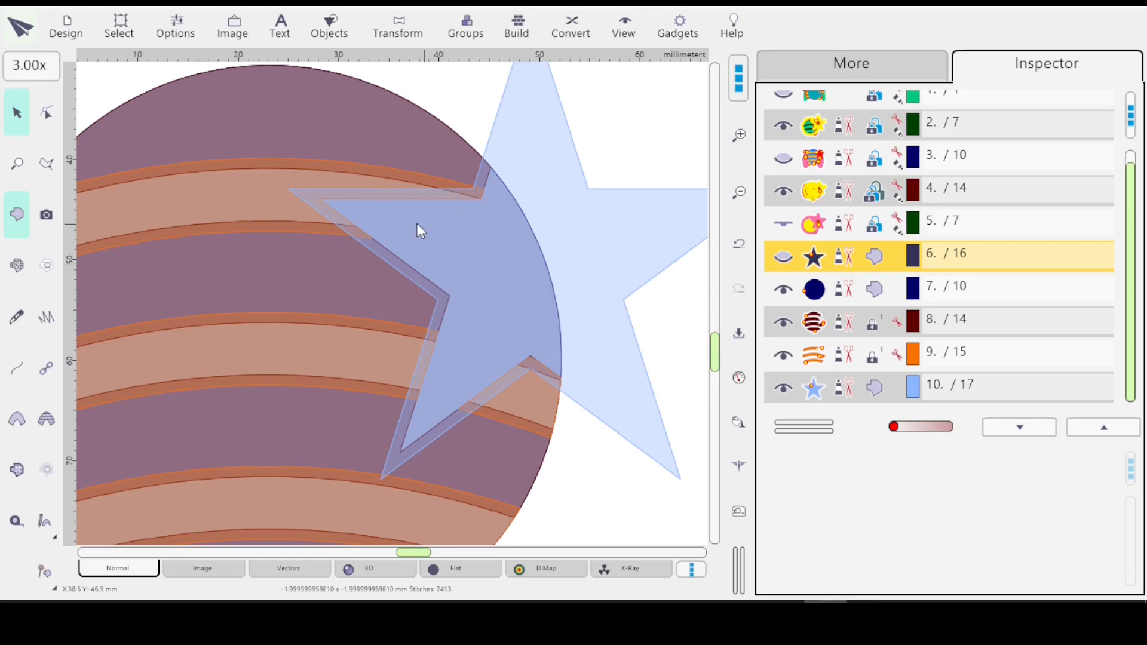
Step: Recolor the overlapping light-blue star to yellow-green
click(885, 397)
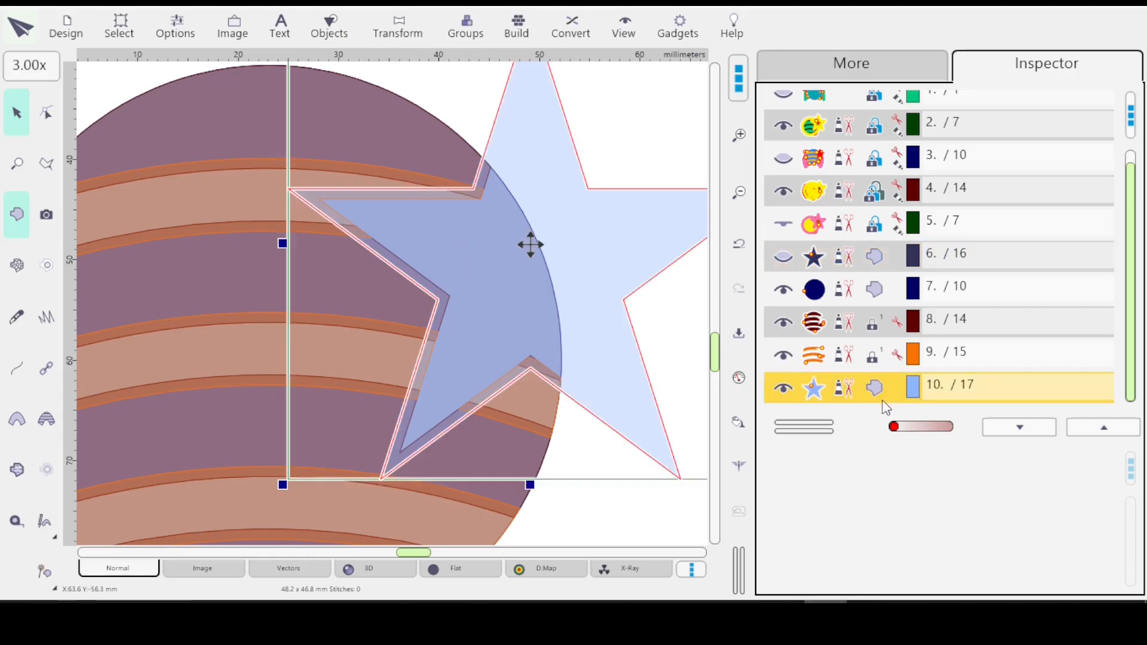
click(866, 69)
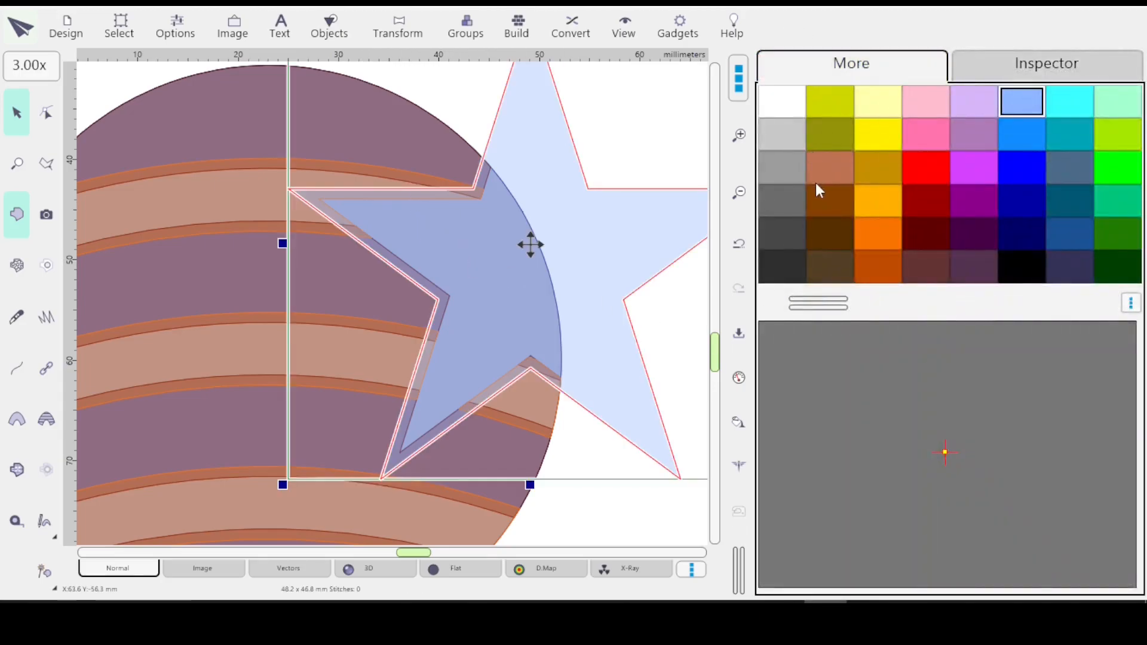
click(830, 104)
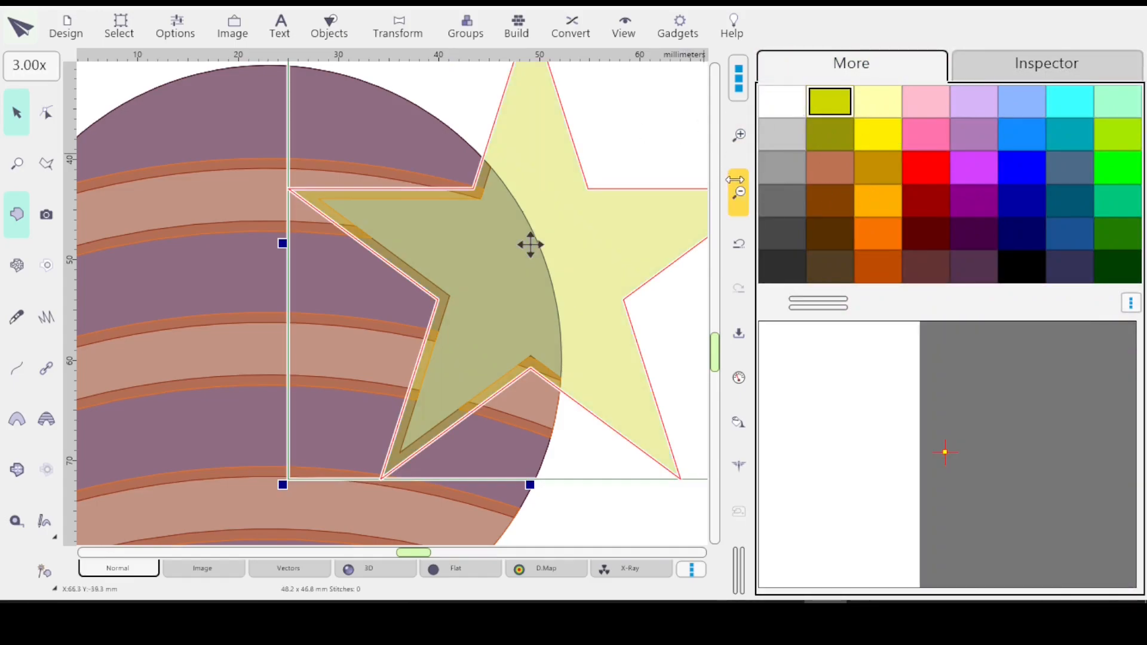
Step: Erase the stitches from the hidden dark star
click(1021, 60)
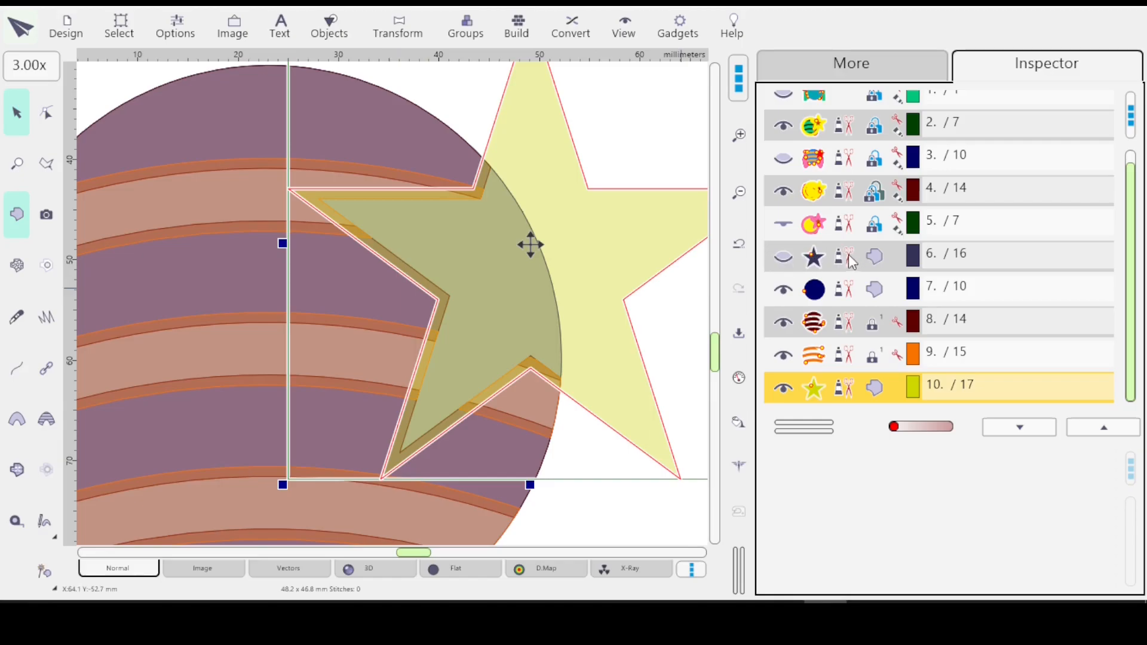
click(810, 257)
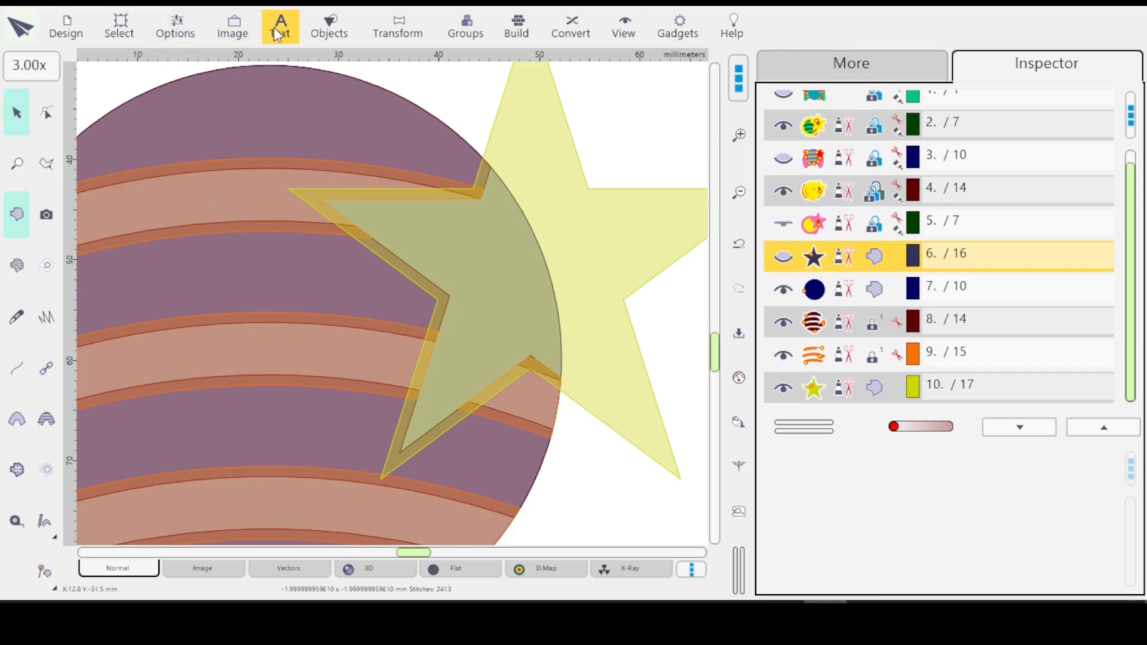
click(329, 26)
click(373, 279)
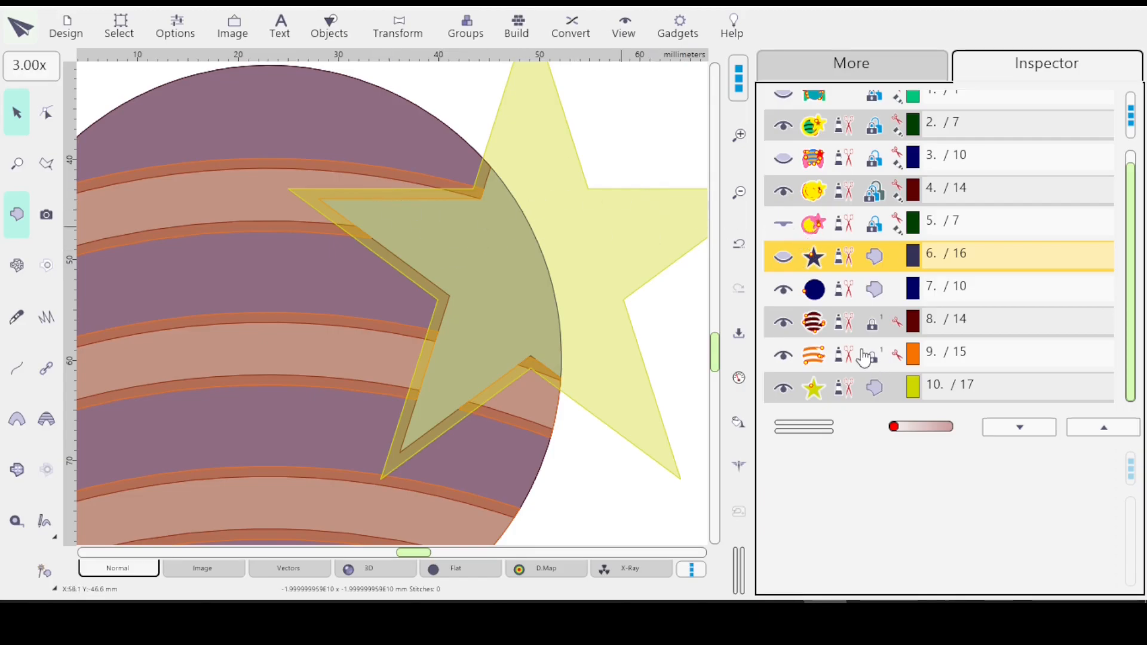
Step: In 3D view, erase the stitches of all objects from the hidden dark star through the yellow star
click(816, 390)
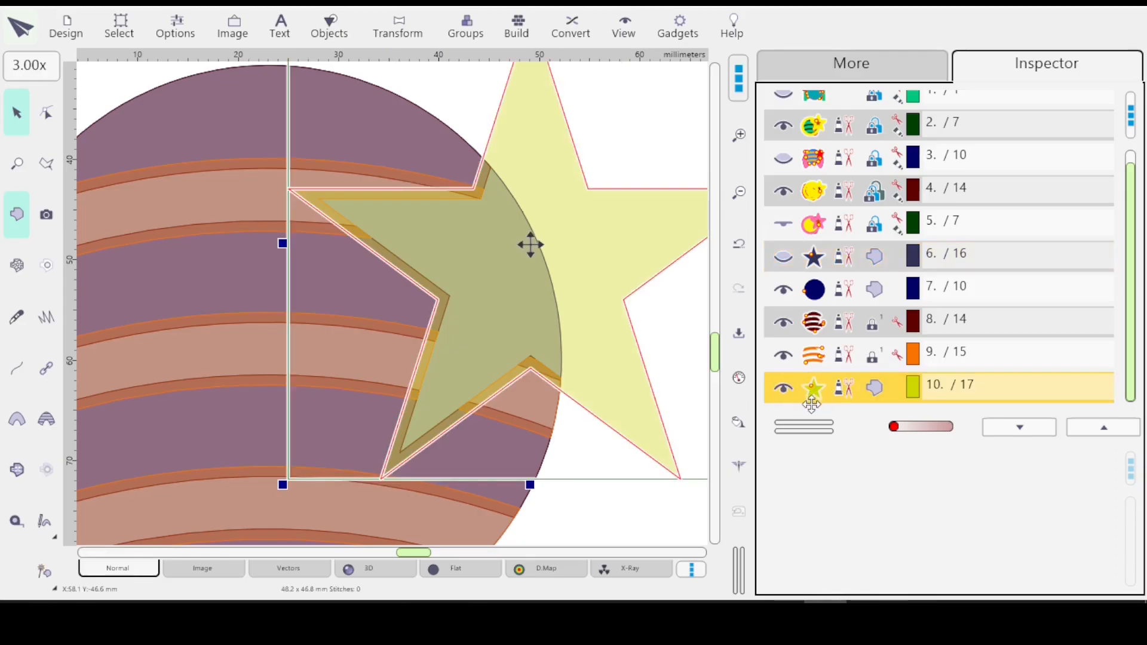
click(859, 263)
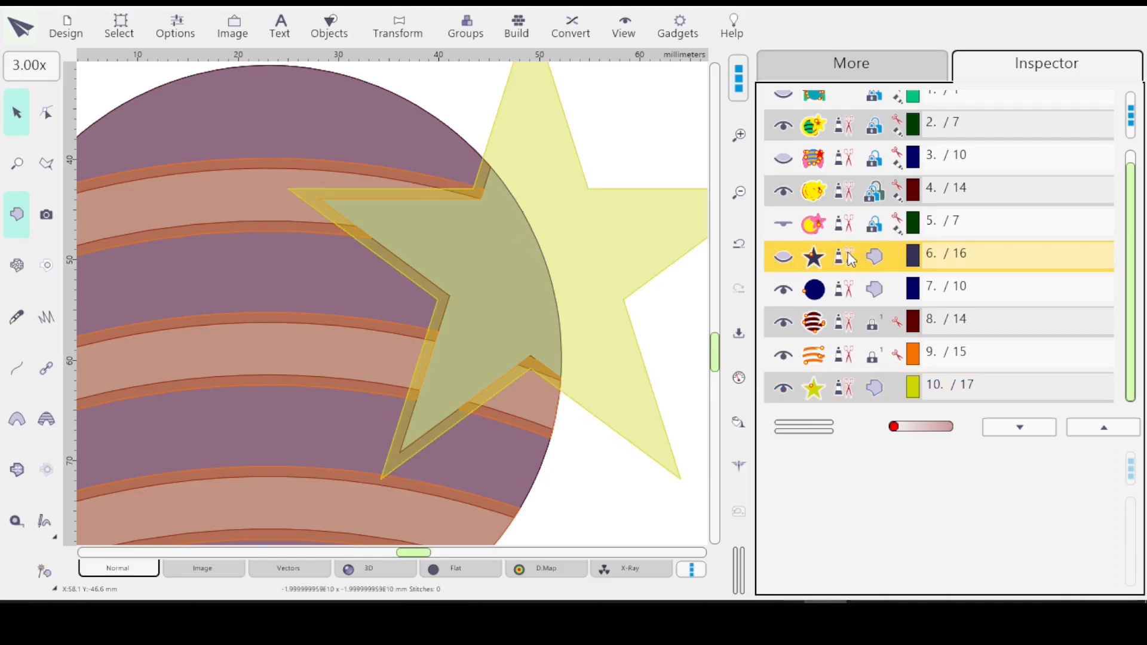
click(370, 572)
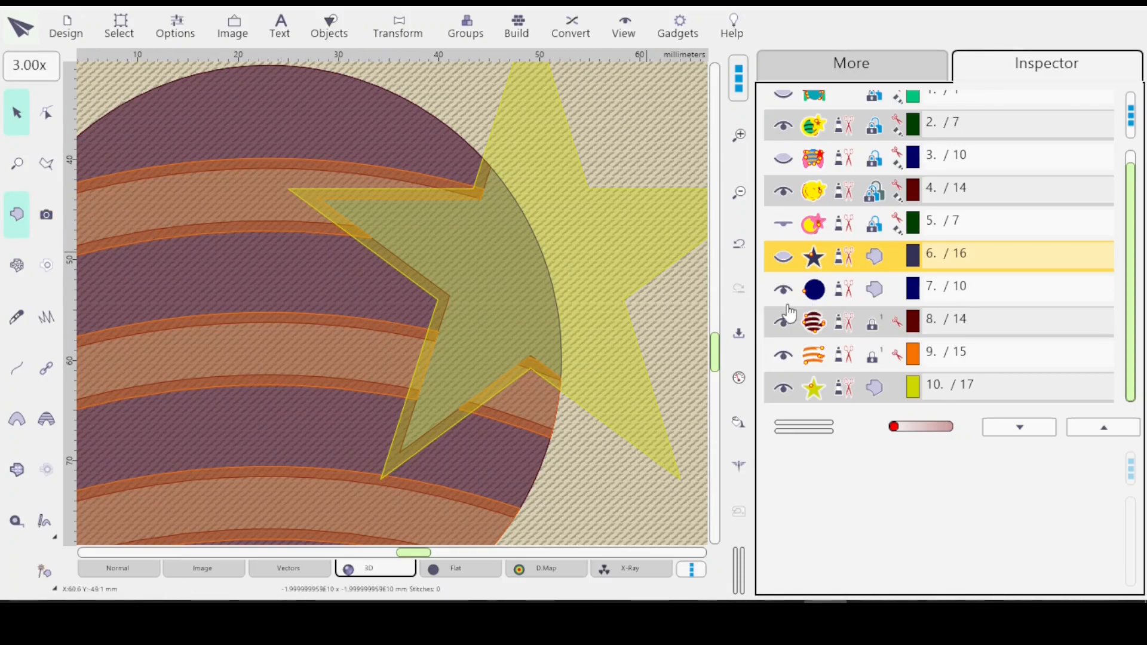
click(857, 288)
click(860, 256)
shift+click(868, 394)
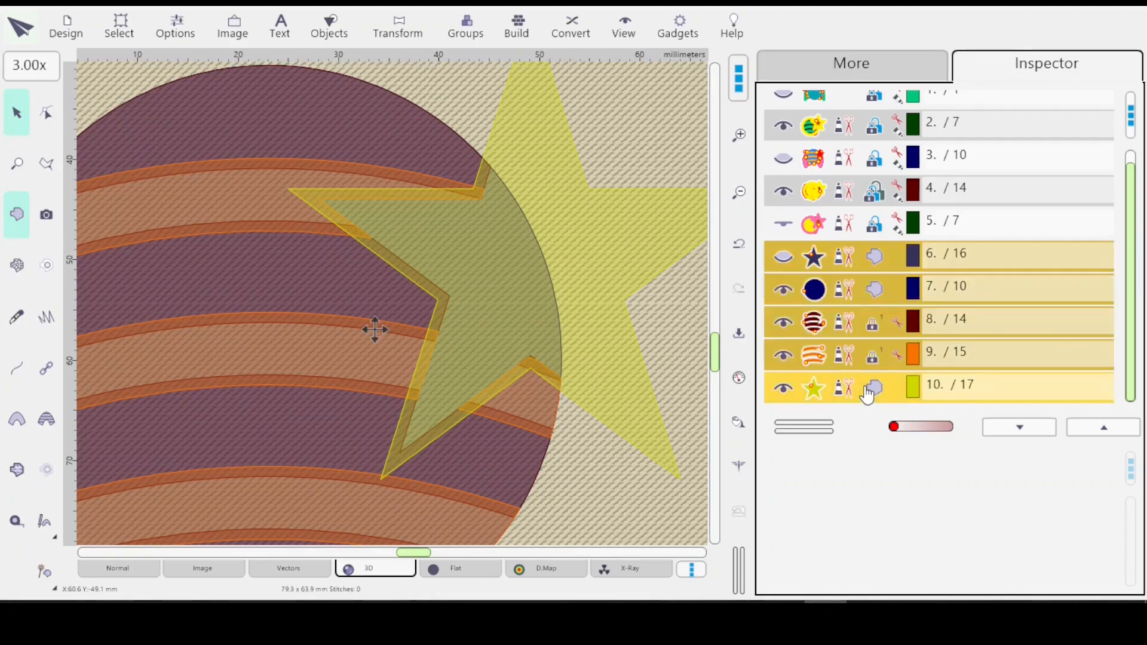
click(248, 30)
click(327, 27)
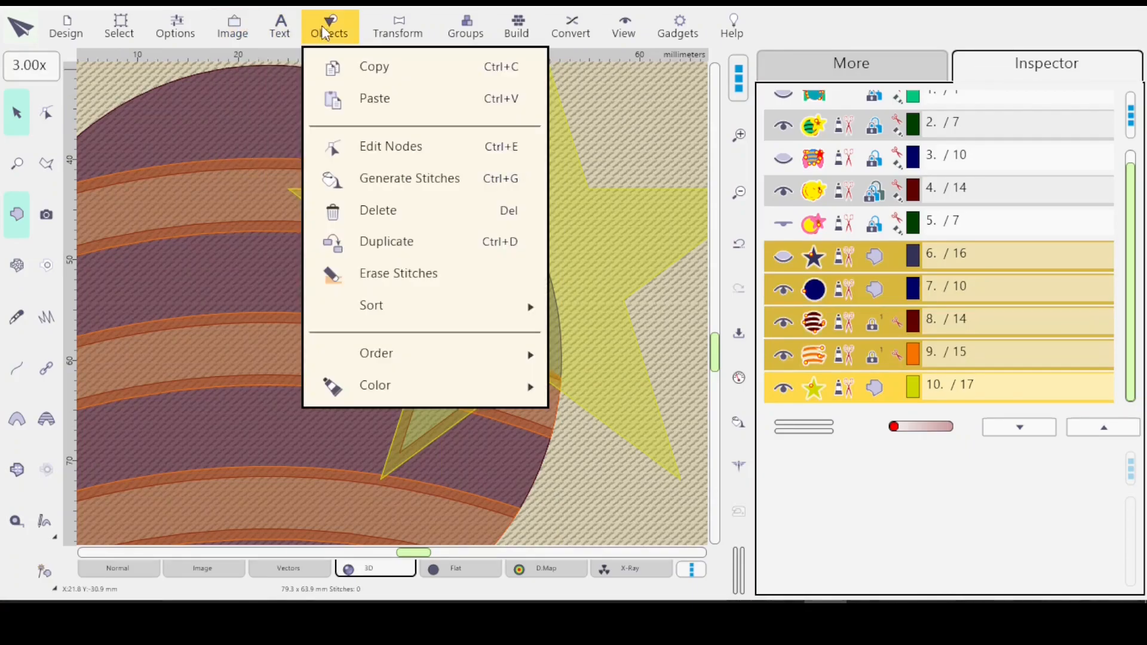
click(385, 277)
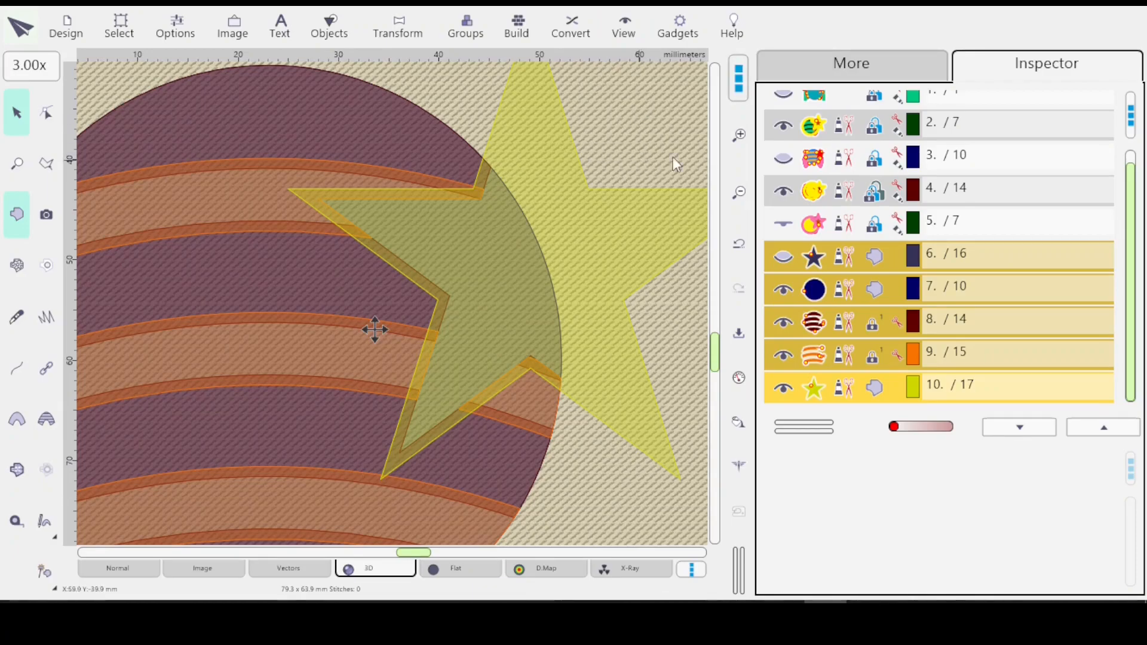
Step: Return to Normal view and examine how the hidden star cuts into the orange and dark-red stripe groups
click(853, 262)
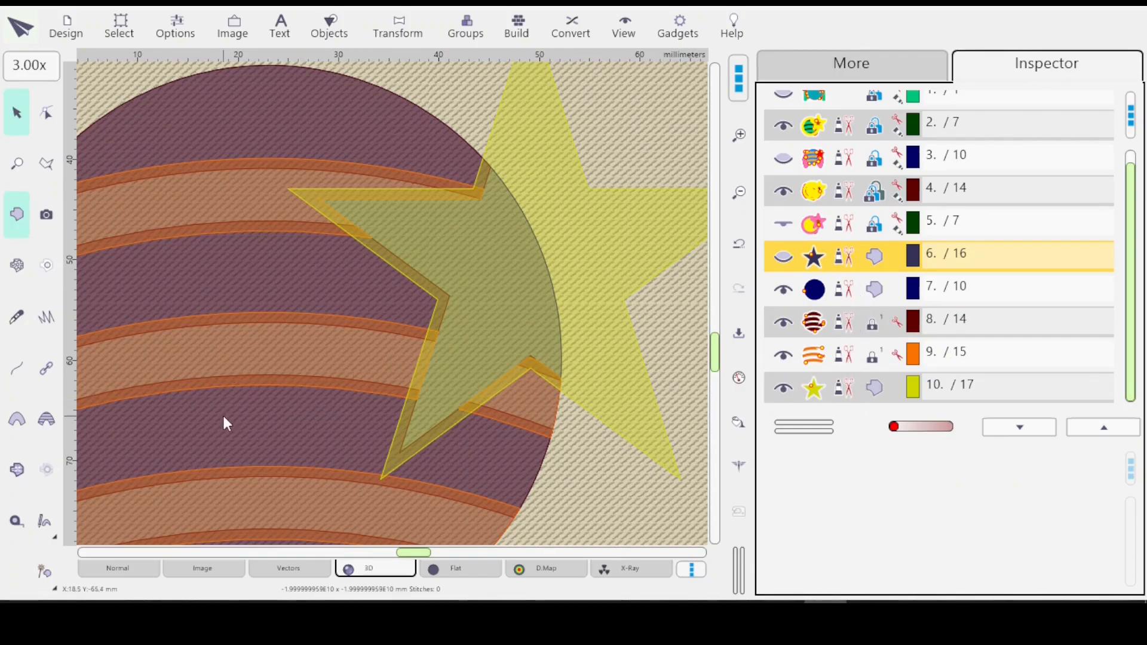
click(118, 570)
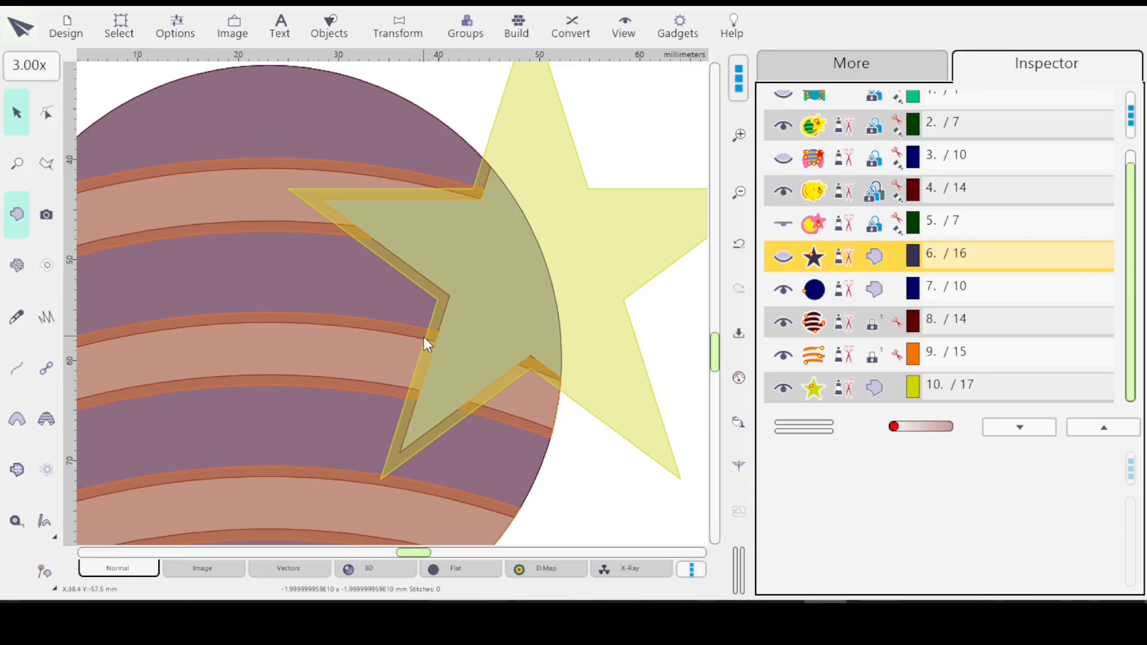
scroll(426, 338, down, 1)
scroll(427, 341, down, 8)
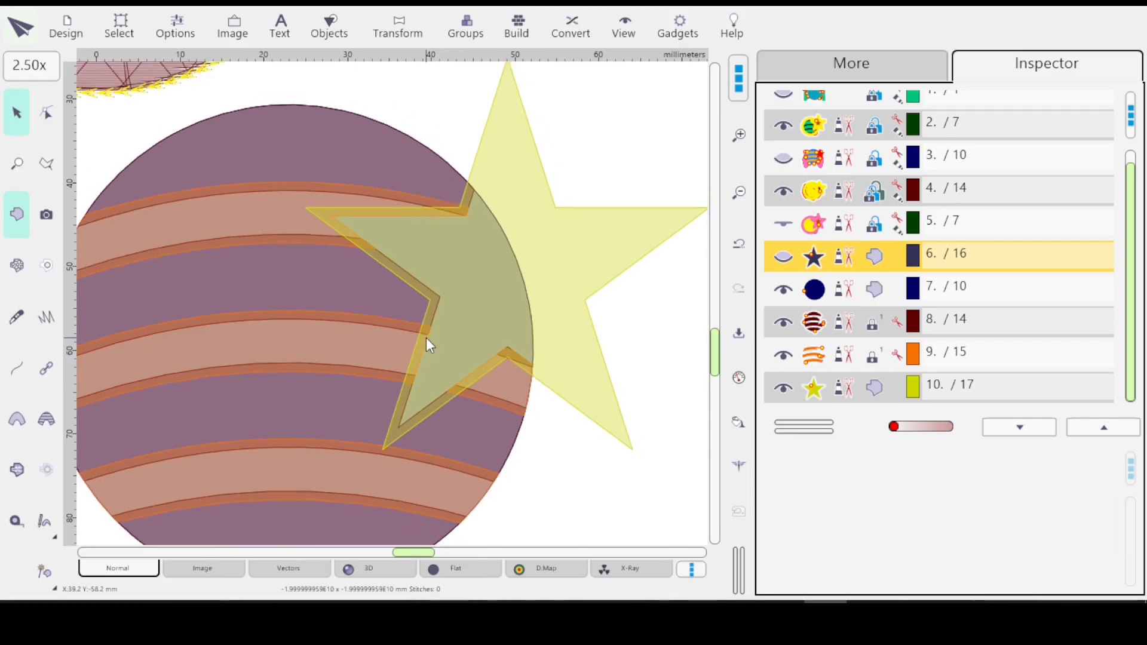
scroll(425, 338, down, 1)
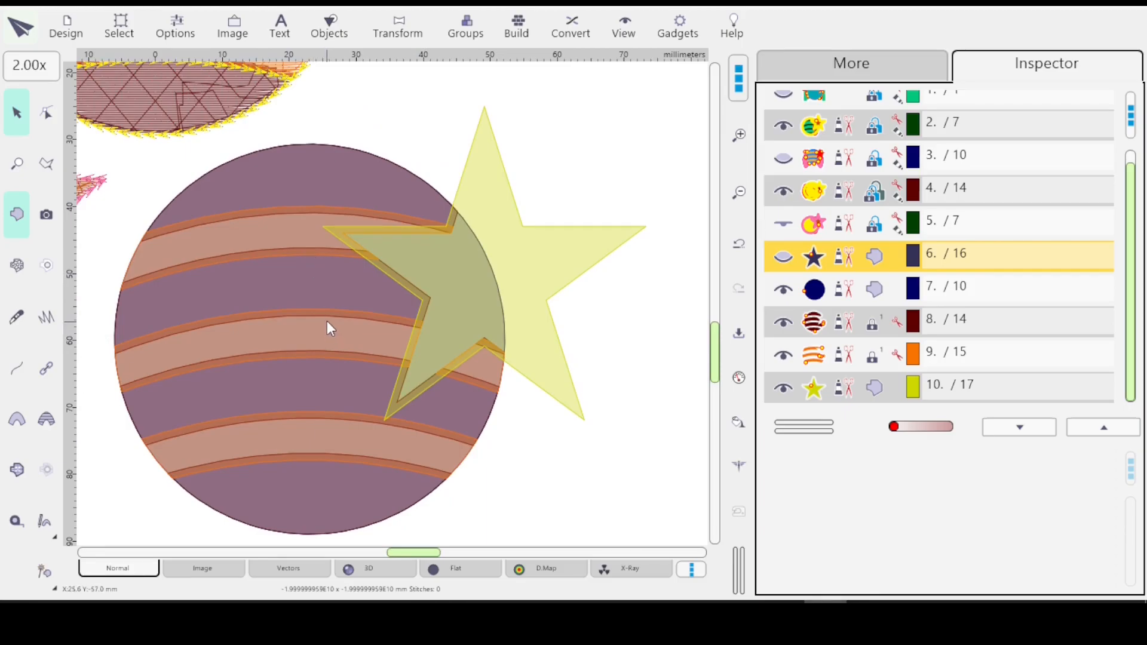
click(847, 359)
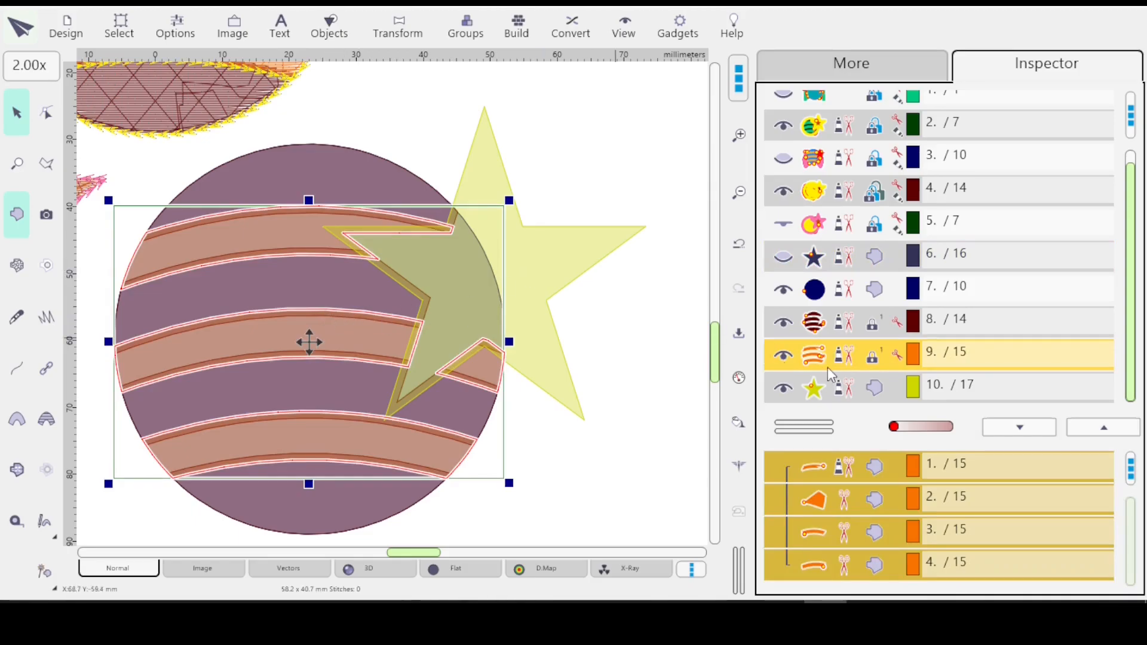
click(839, 327)
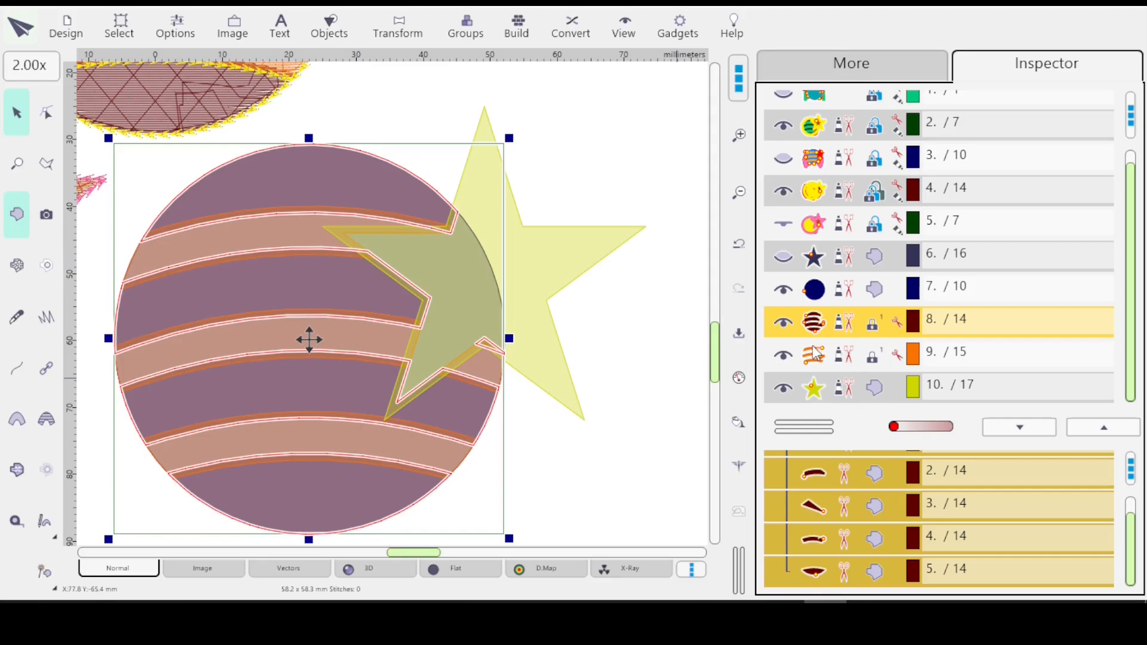
Step: Generate stitches for the dark-red and orange stripe groups together and display them in 3D view
click(834, 356)
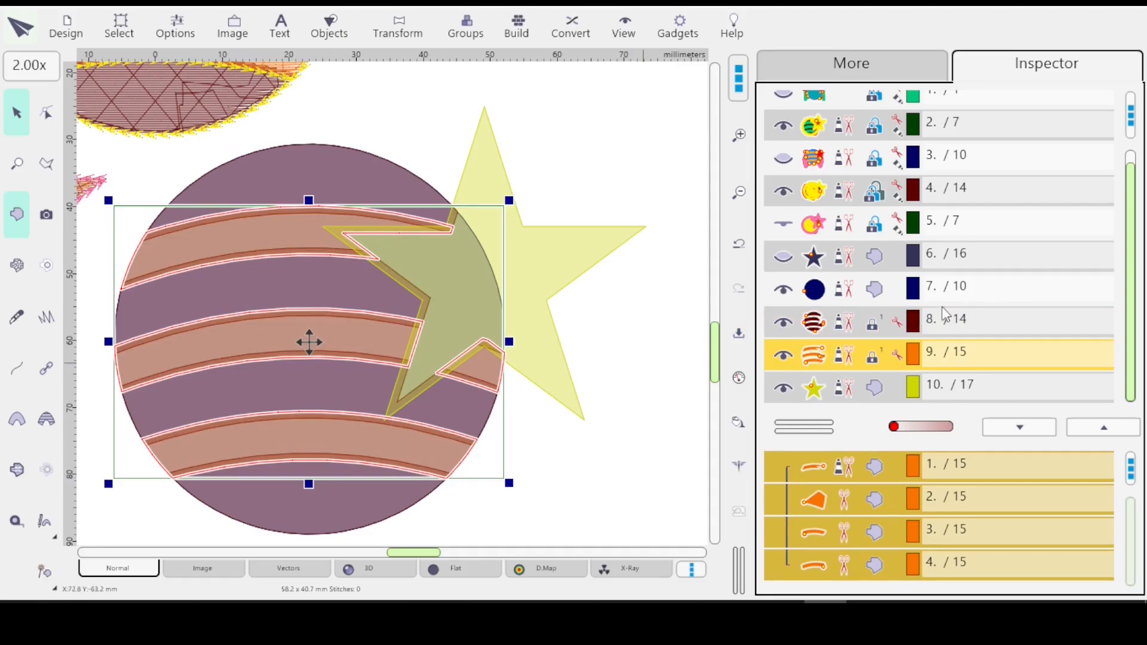
ctrl+click(850, 321)
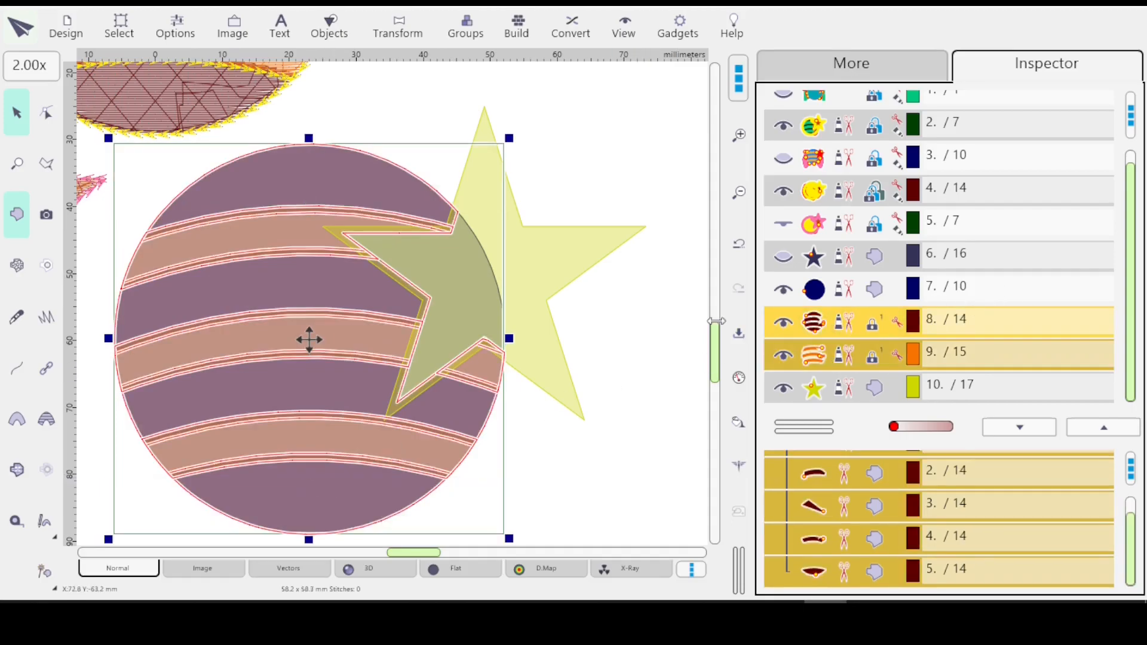
click(373, 567)
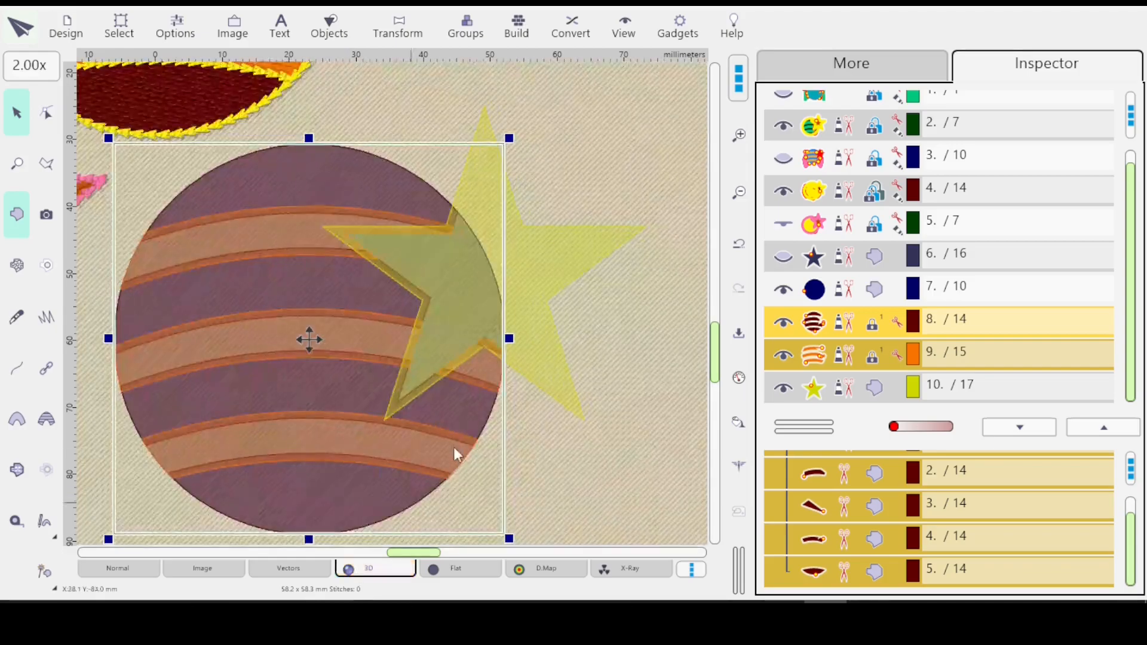
ctrl+click(849, 360)
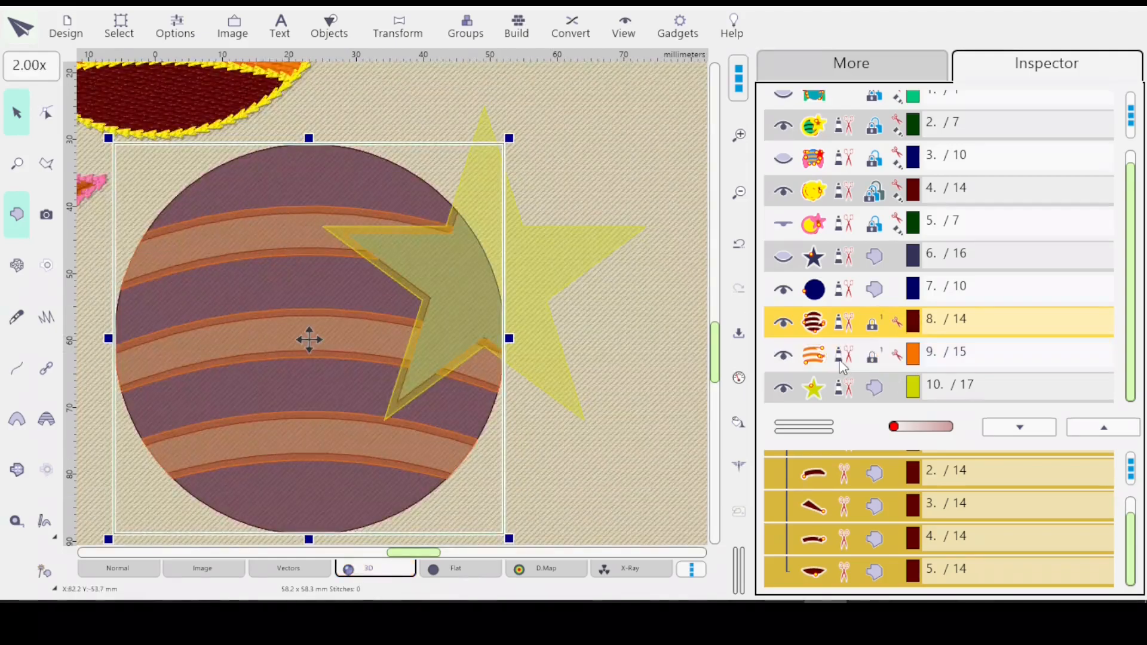
ctrl+click(847, 359)
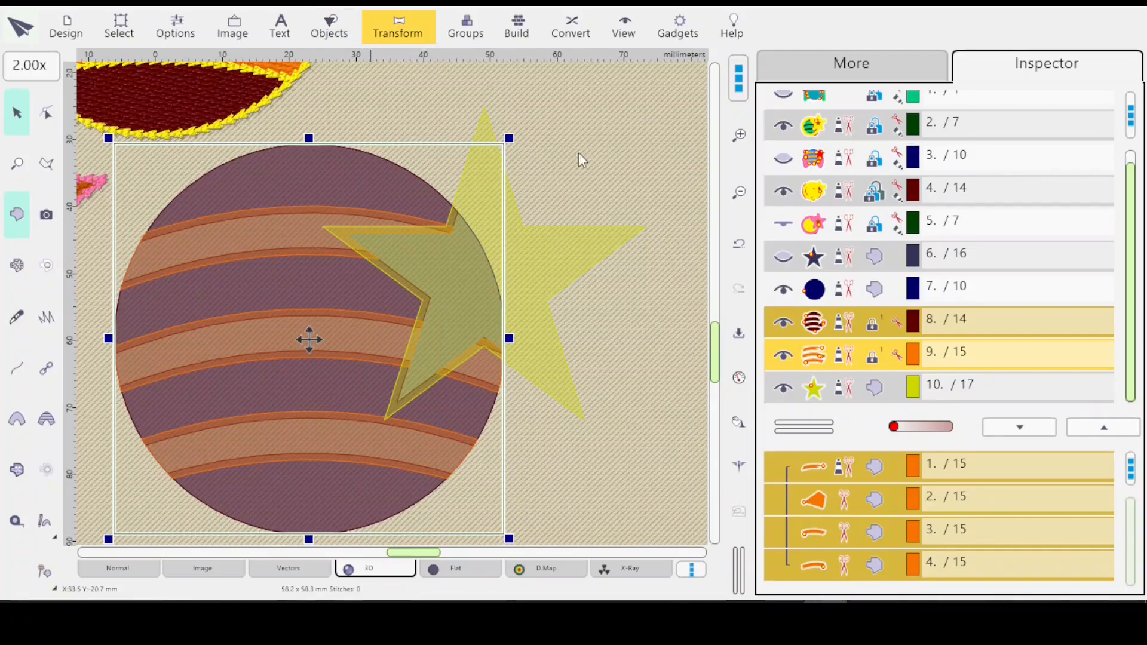
click(738, 423)
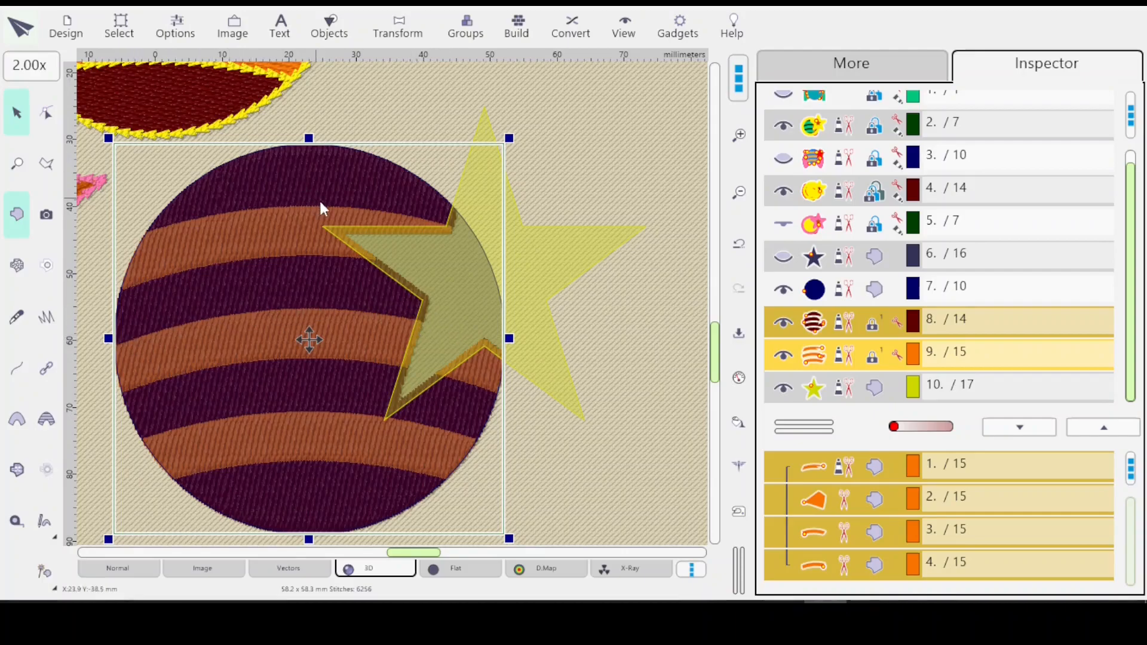
Step: Examine the dark-red stripe group in Vectors view, checking closely how its stitches overlap the orange stripes and reach beneath the yellow star
drag(718, 353, 712, 350)
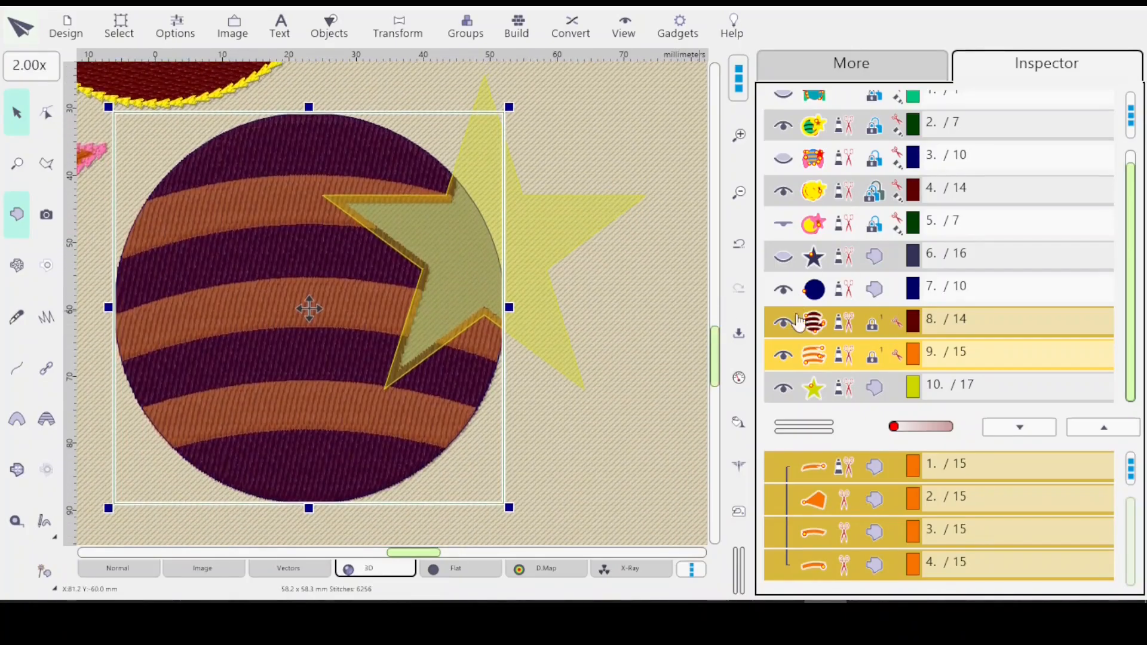
click(815, 326)
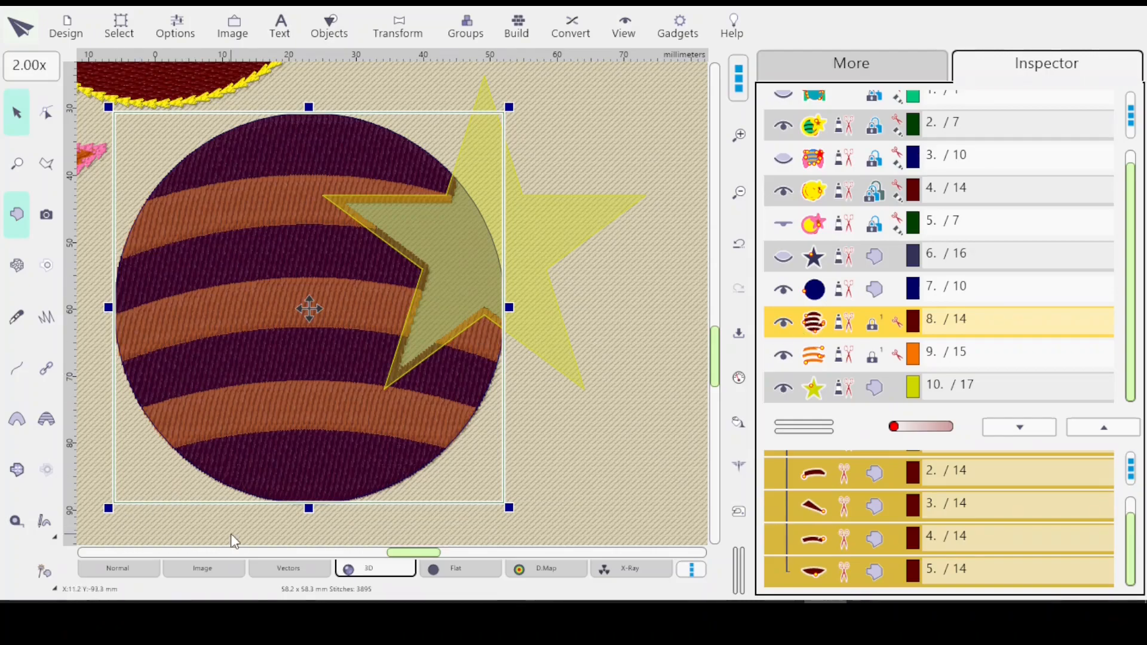
click(283, 575)
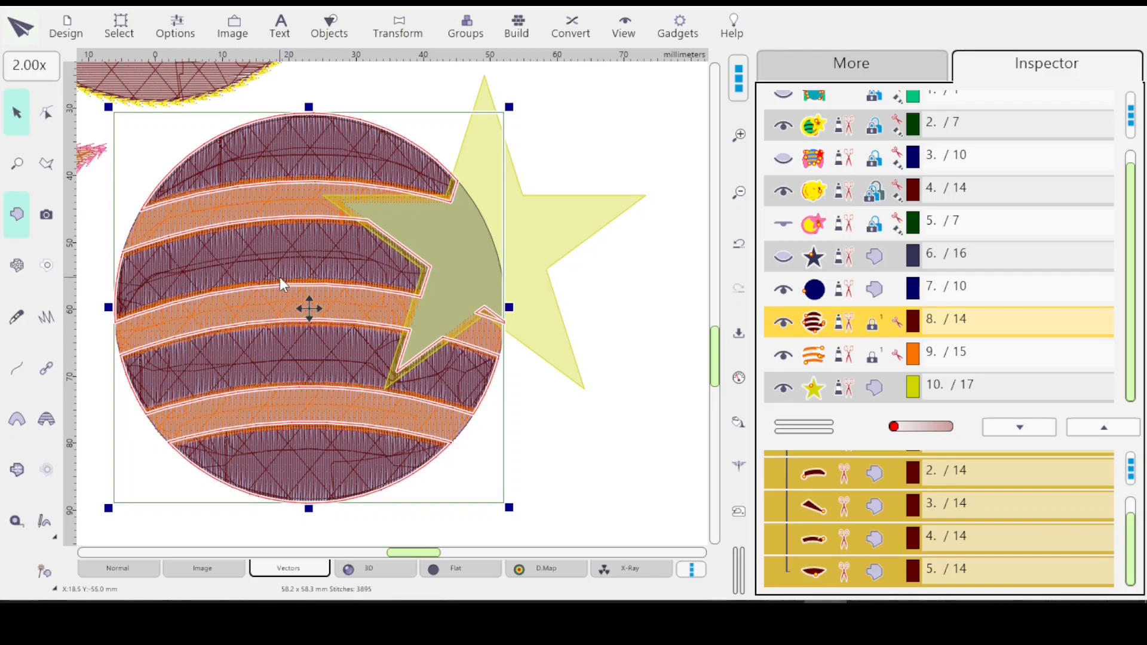
click(19, 169)
drag(264, 261, 348, 305)
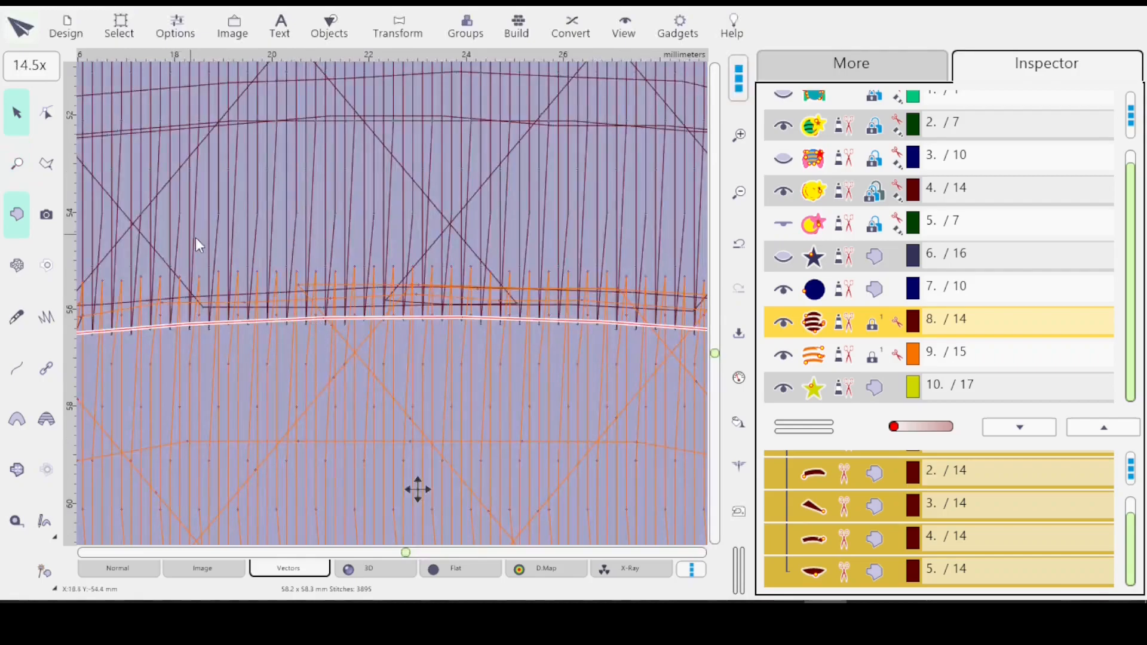
scroll(33, 131, down, 8)
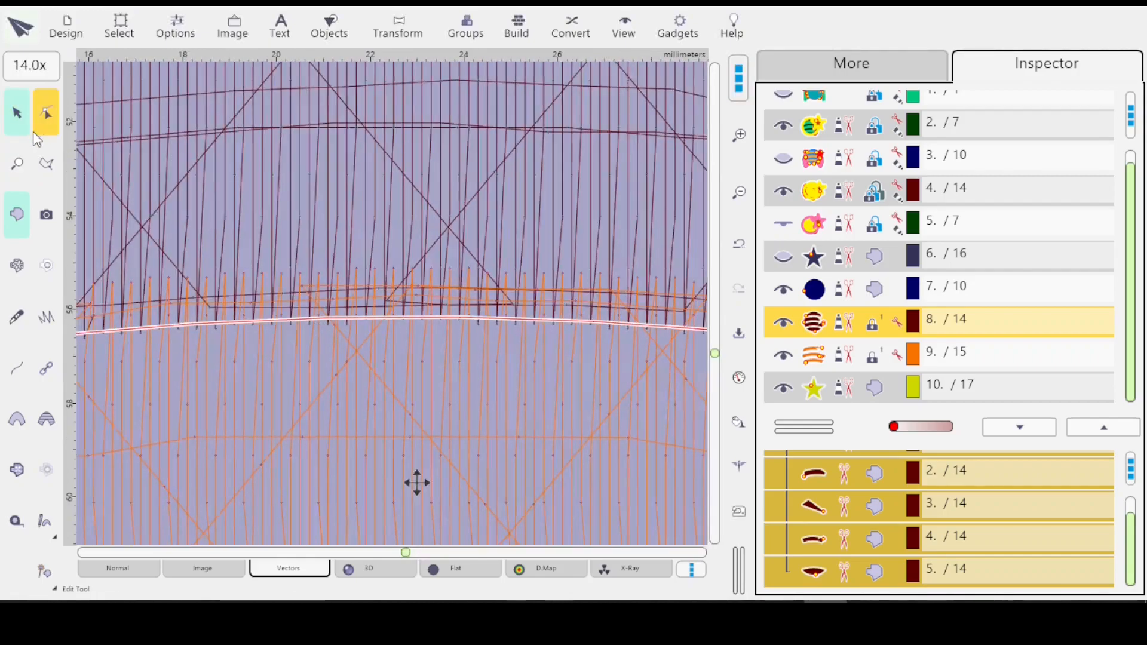
scroll(31, 131, down, 6)
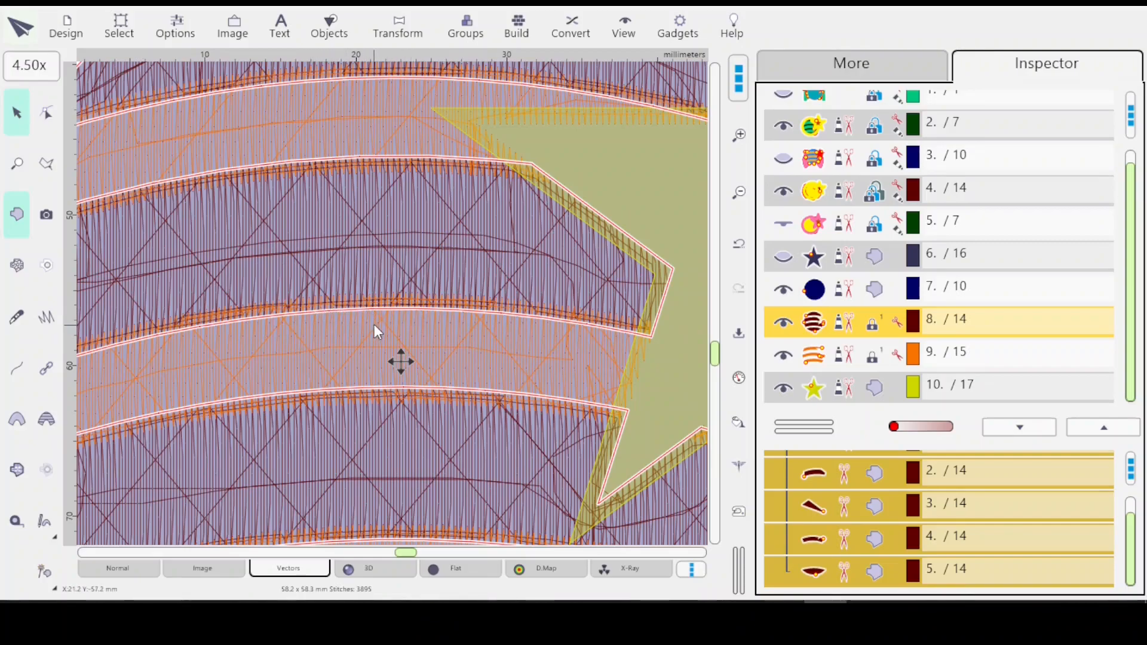
Step: Check the orange stripe group's outline against its stitches around the star, and view the whole circle again
click(819, 354)
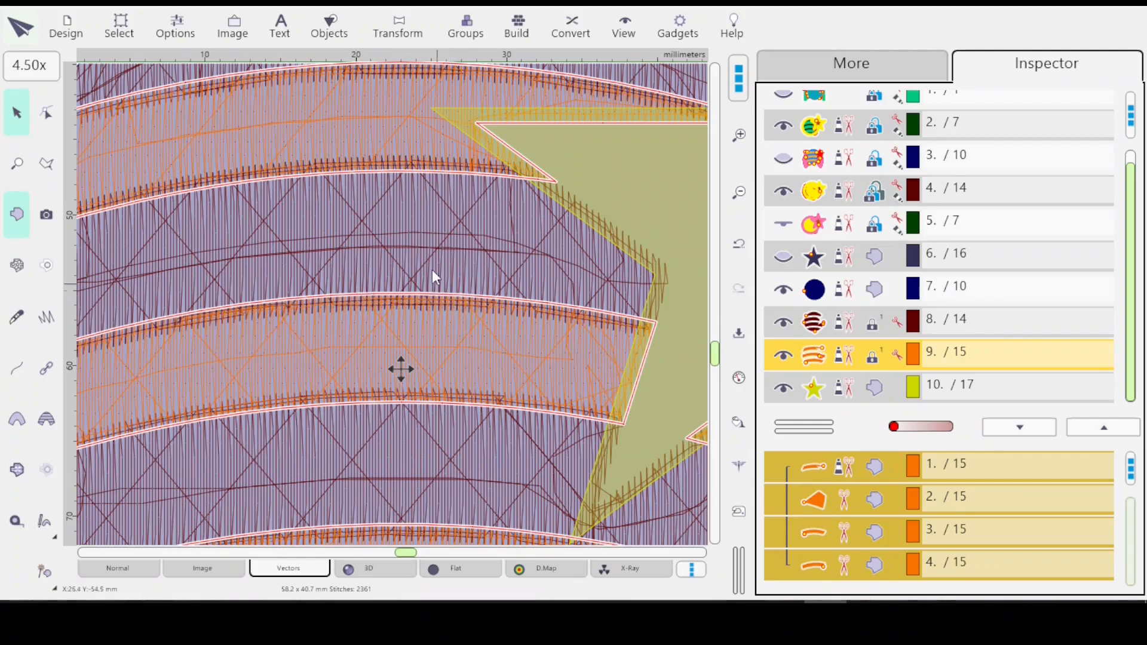
scroll(432, 273, down, 5)
scroll(437, 267, down, 4)
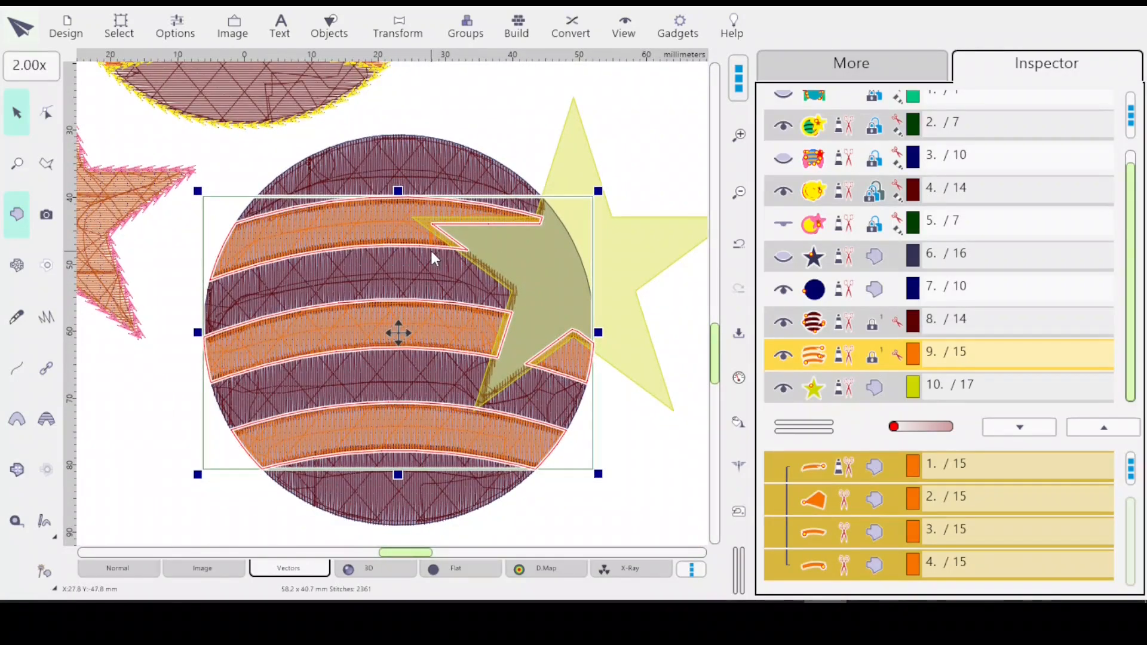
Step: Try to create outline elements for the dark-red and orange stripe groups together with Auto-Outliner
click(634, 142)
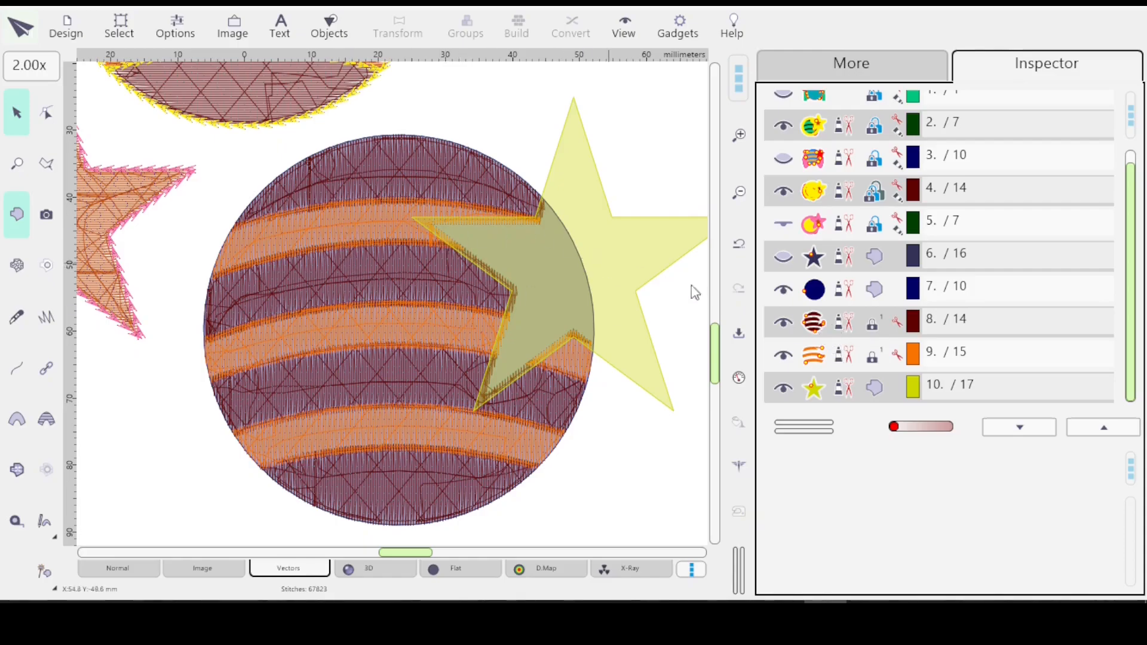
click(827, 332)
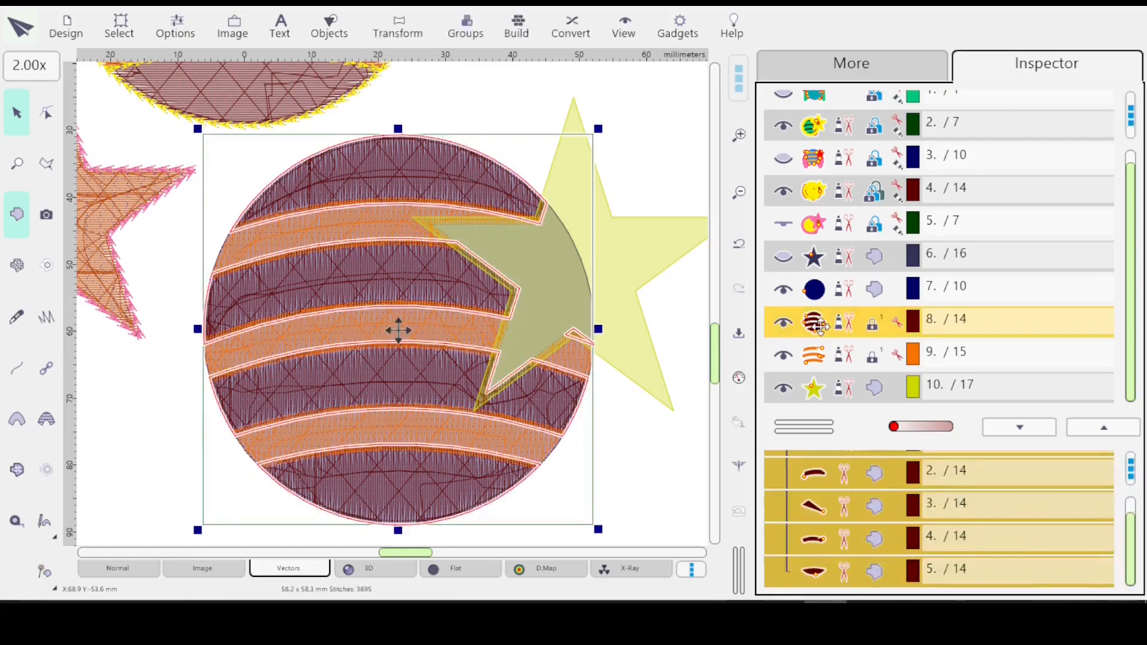
ctrl+click(840, 362)
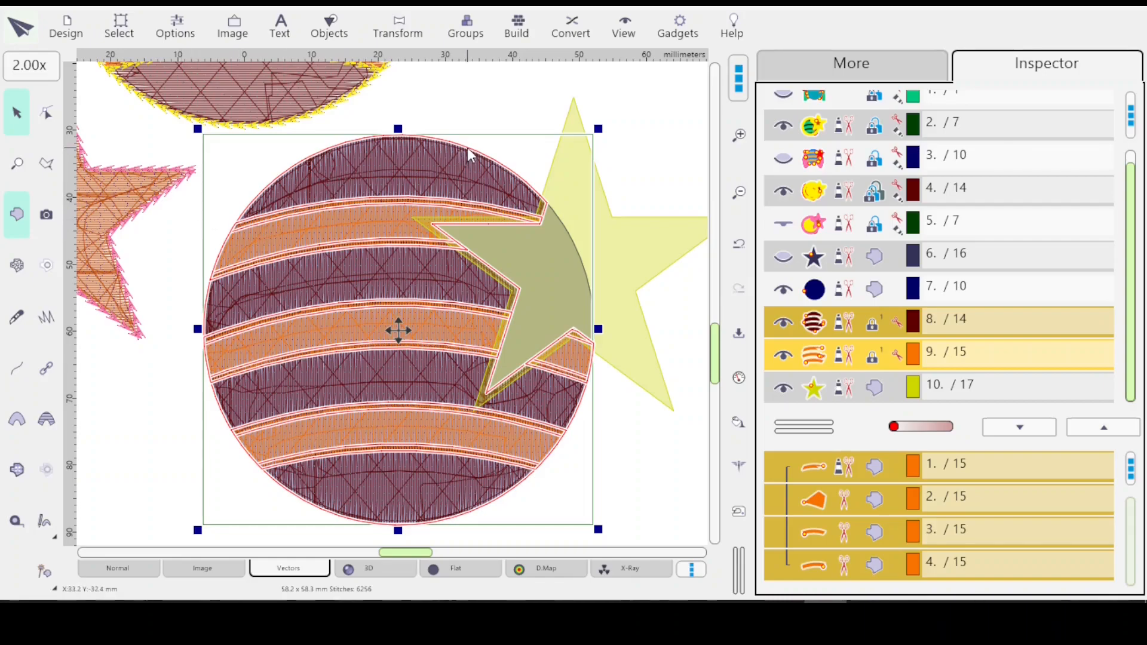
click(509, 36)
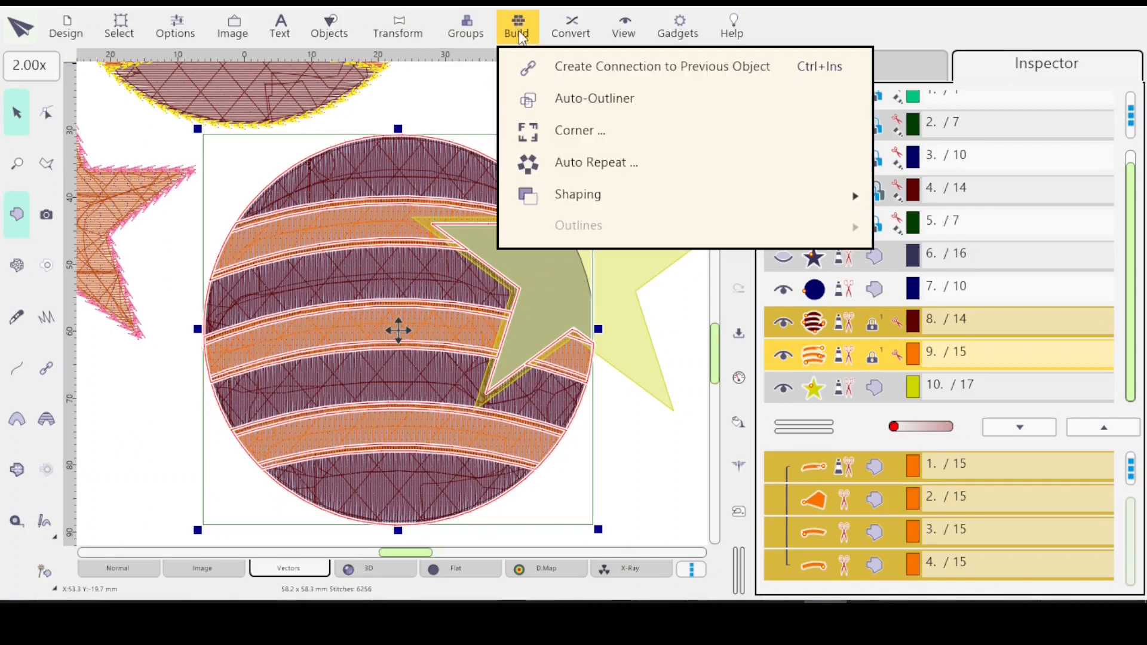
click(586, 94)
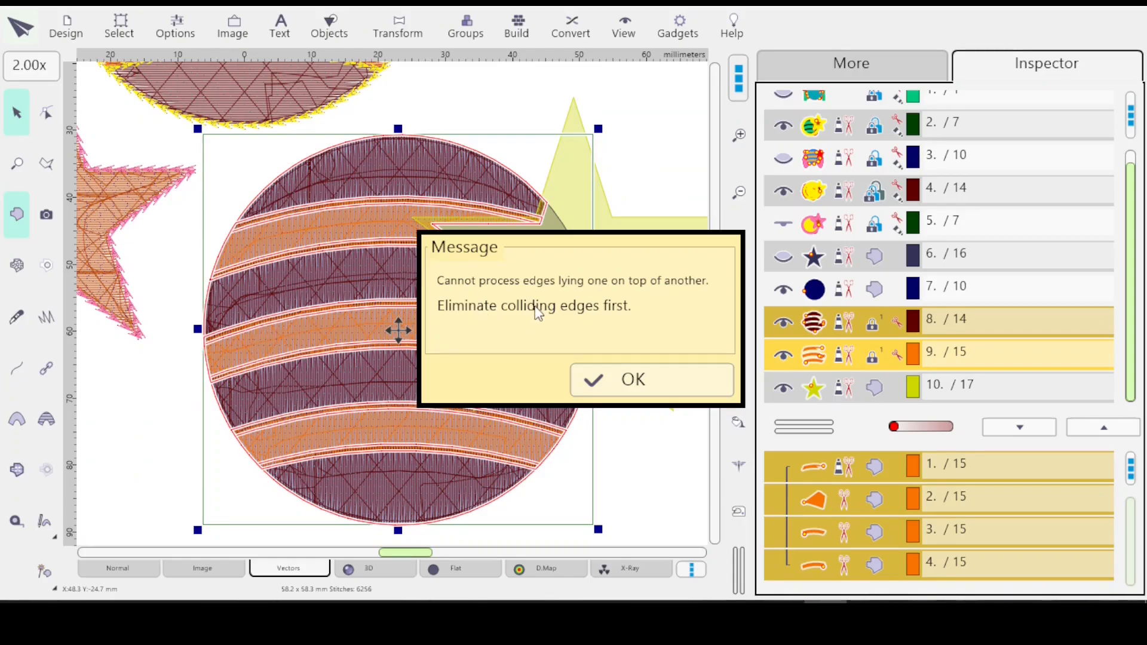
click(648, 383)
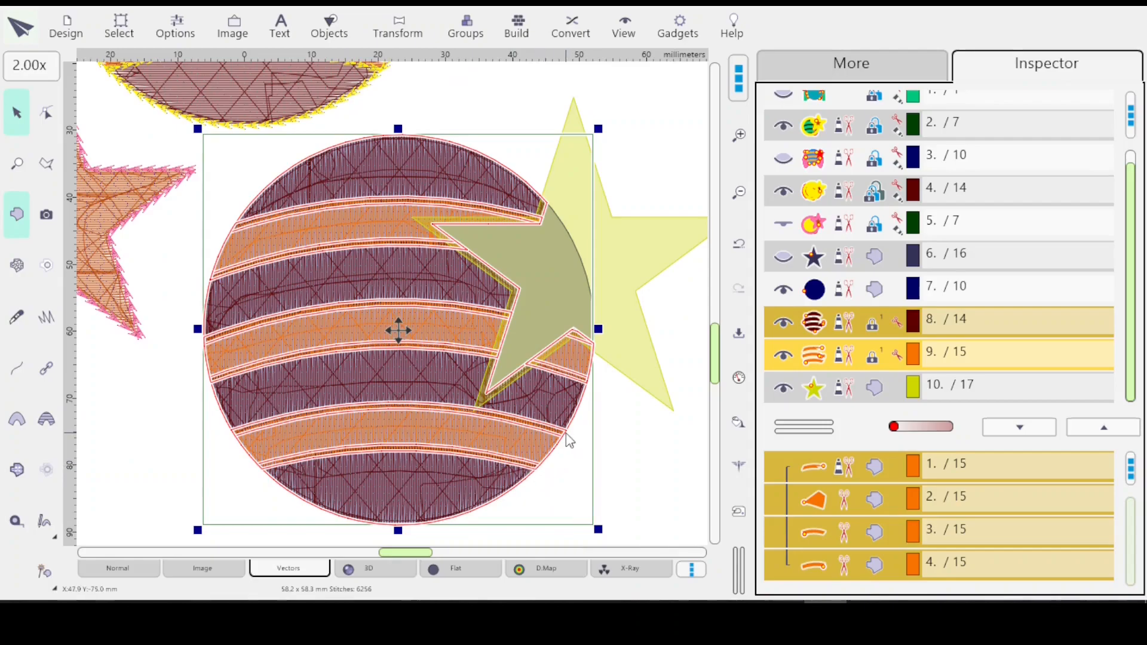
Step: Examine closely how the dark-red and orange stripe outlines overlap and meet at the circle's lower-right edge
click(19, 168)
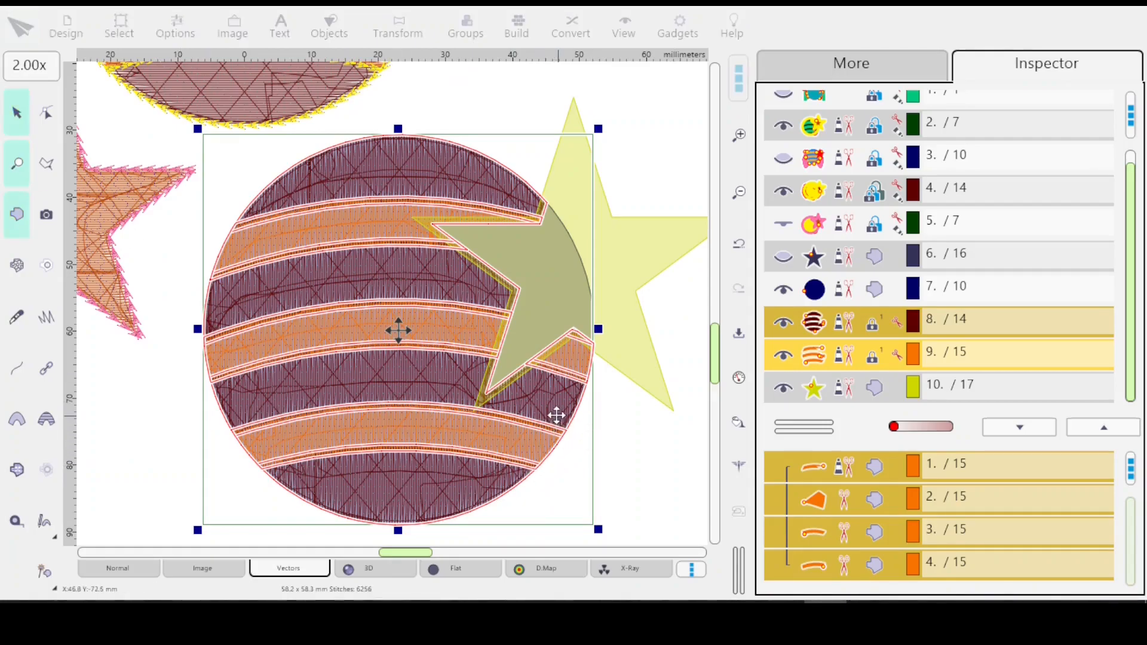
drag(548, 411, 595, 456)
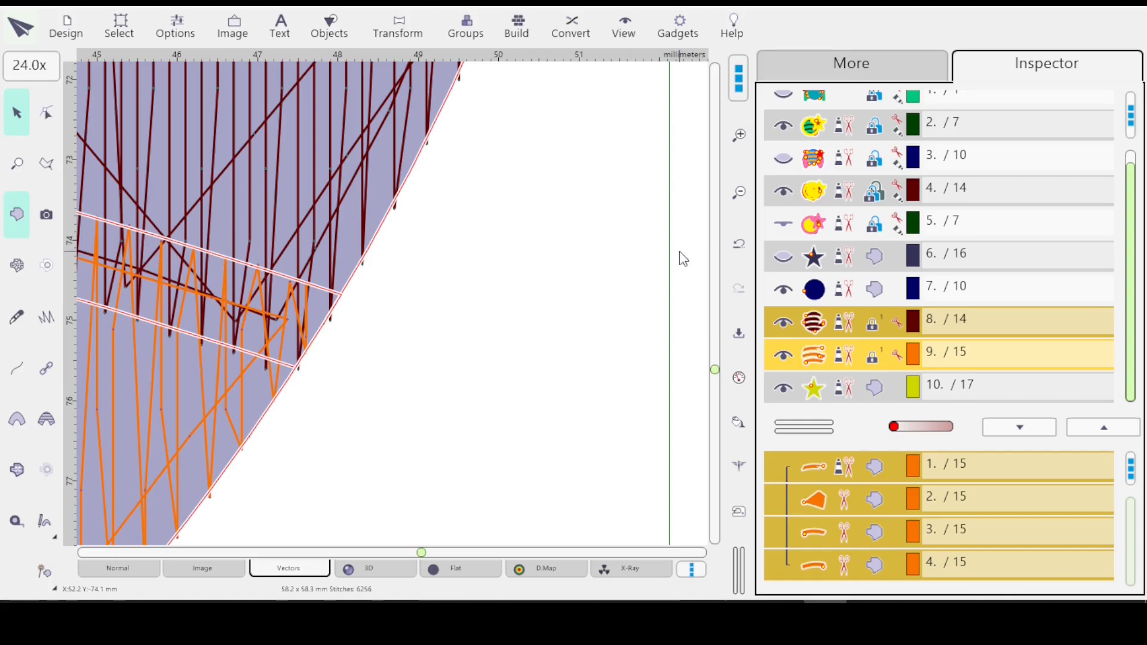
key(0)
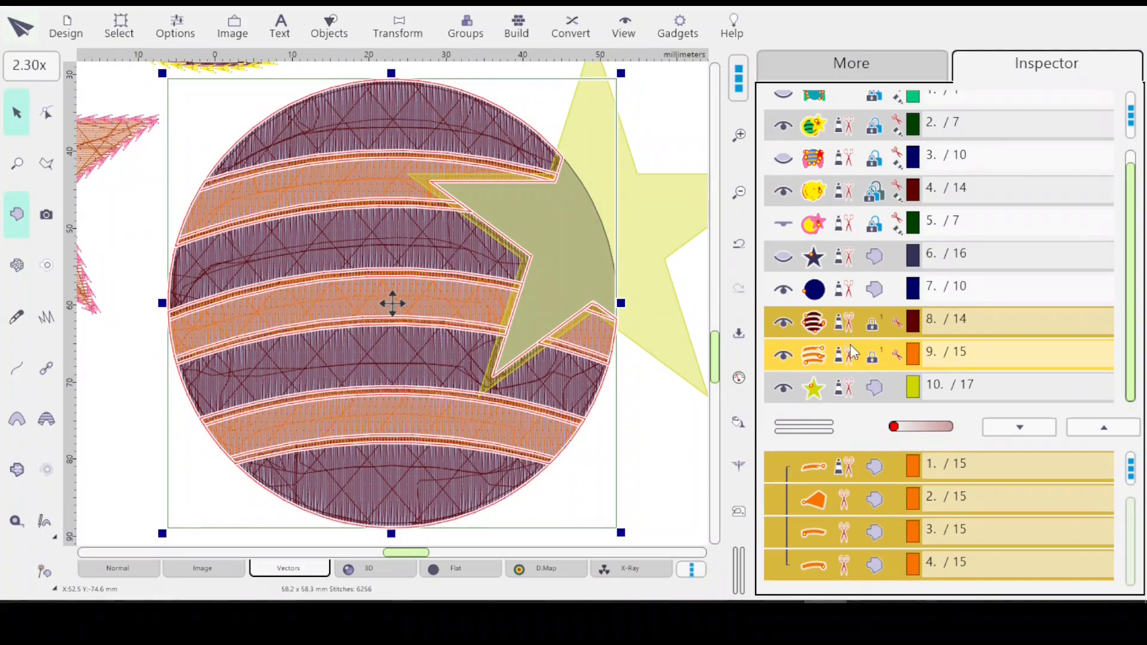
Step: Try to auto-outline the dark-blue circle, both stripe groups and the yellow star together
click(845, 393)
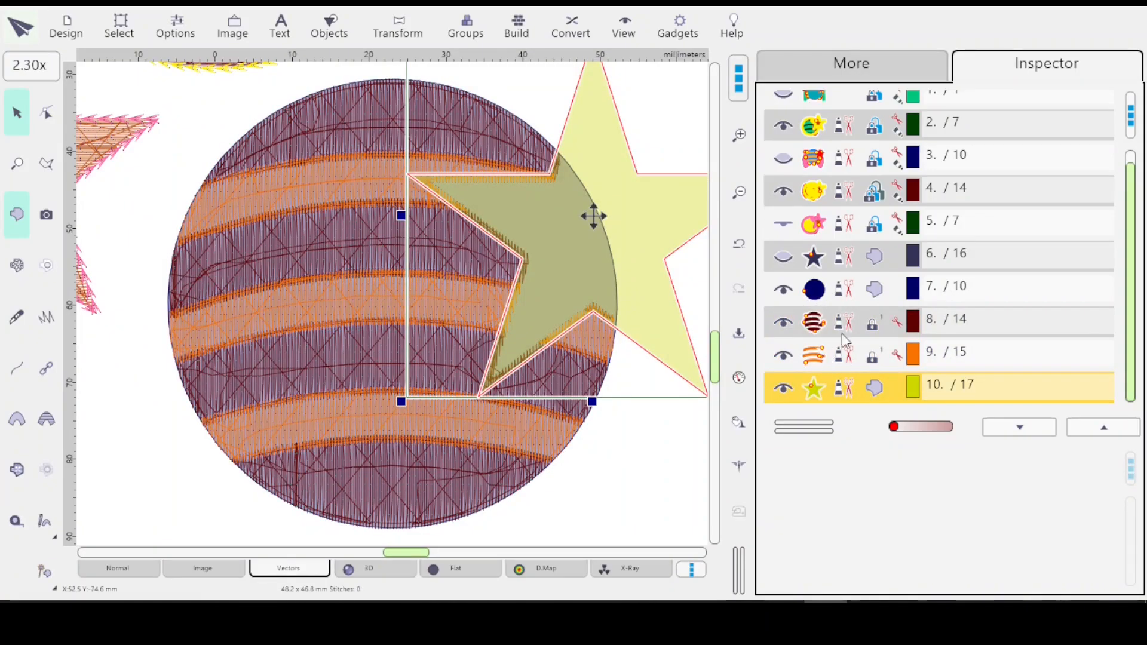
shift+click(847, 299)
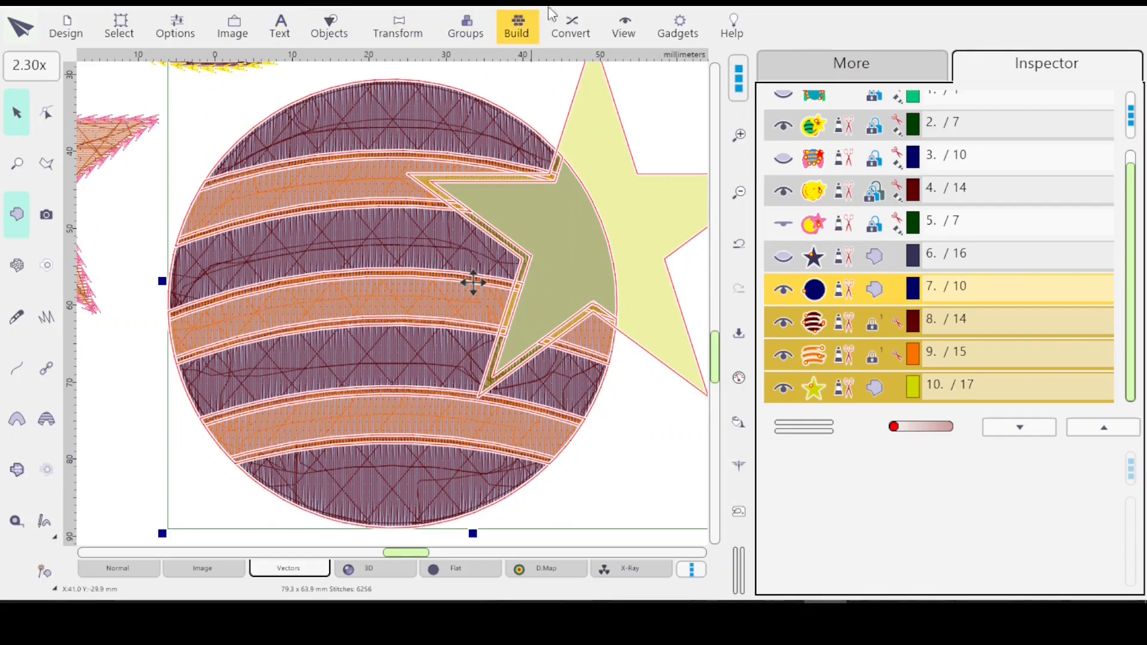
click(516, 26)
click(604, 107)
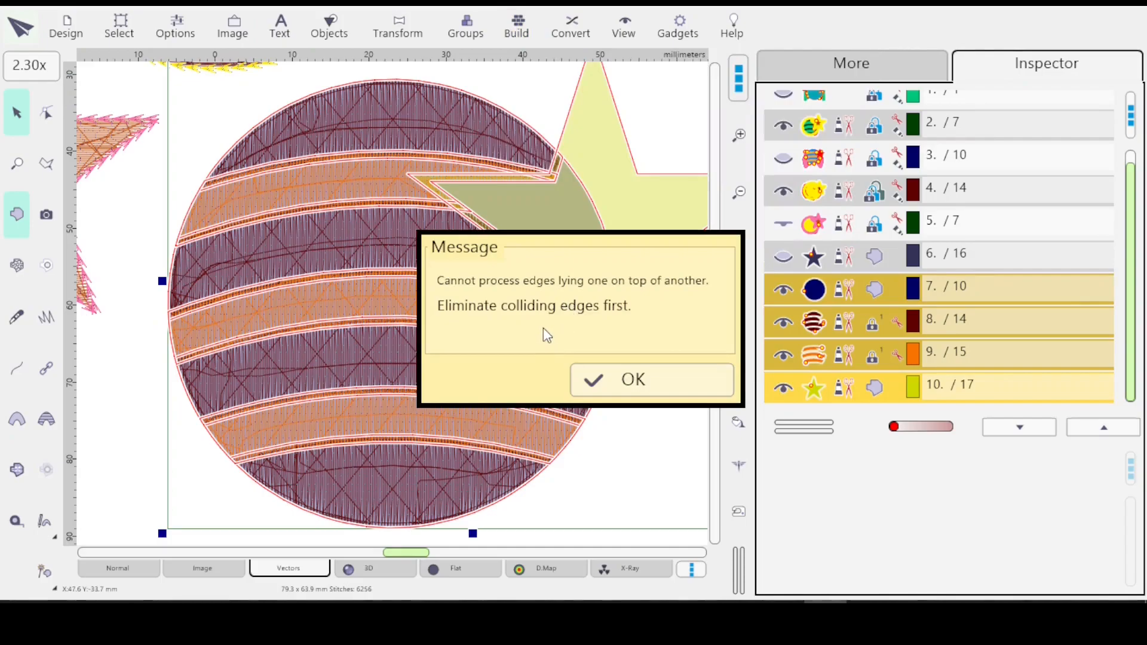
click(651, 378)
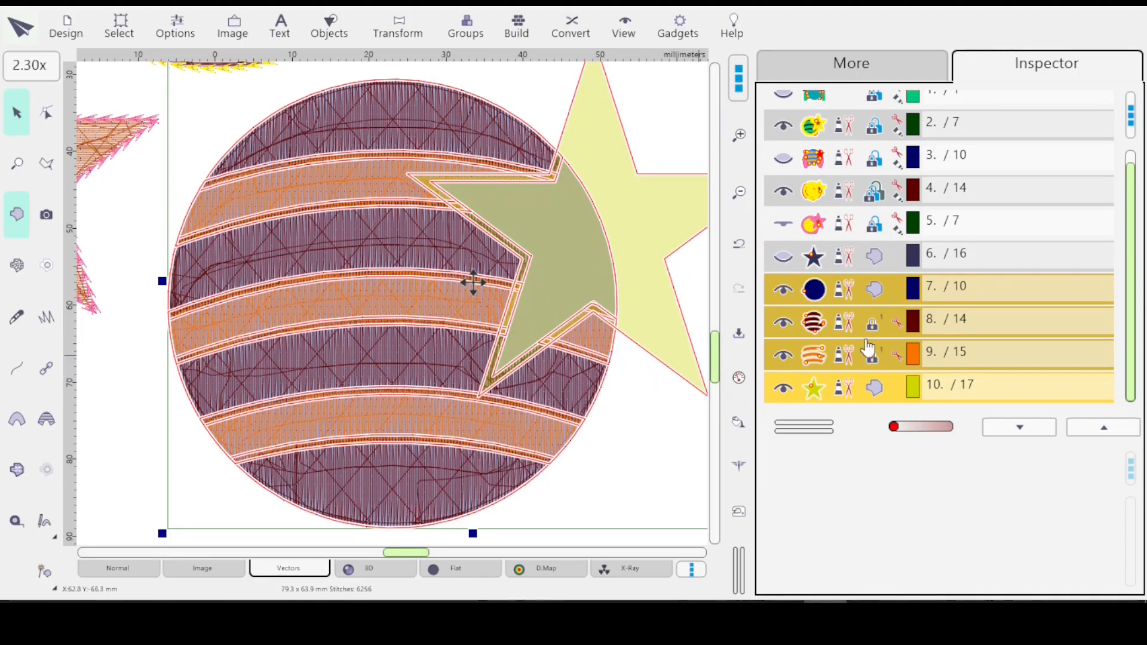
Step: Compare the outlines of the dark-red stripes, orange stripes and yellow star one by one, checking where their edges collide
click(837, 329)
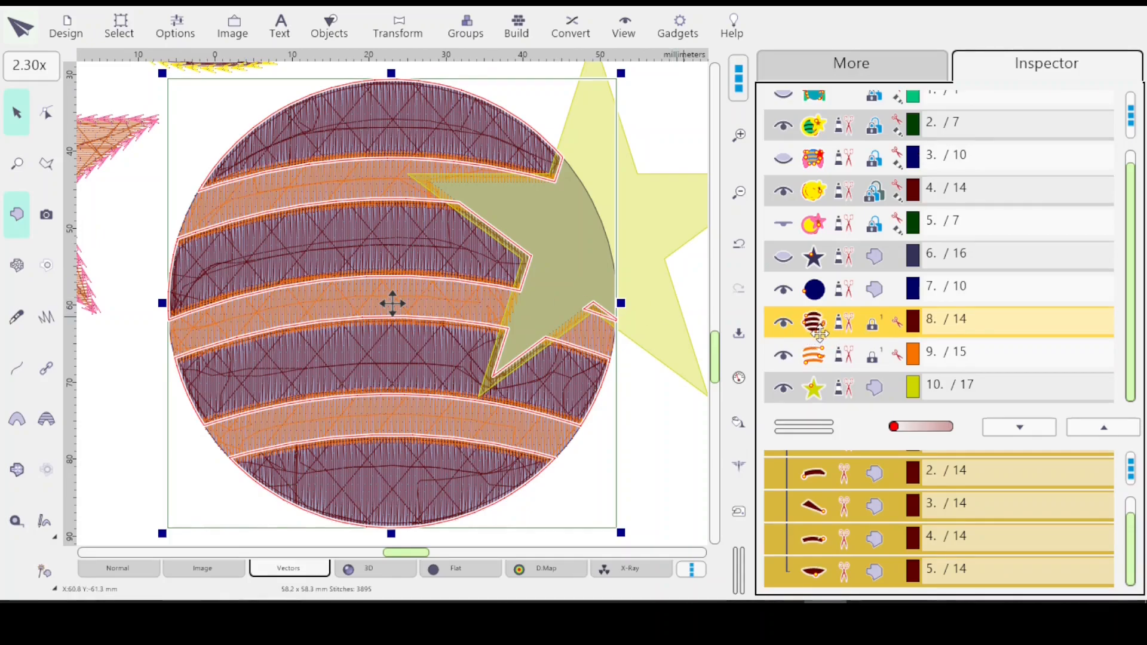
click(842, 361)
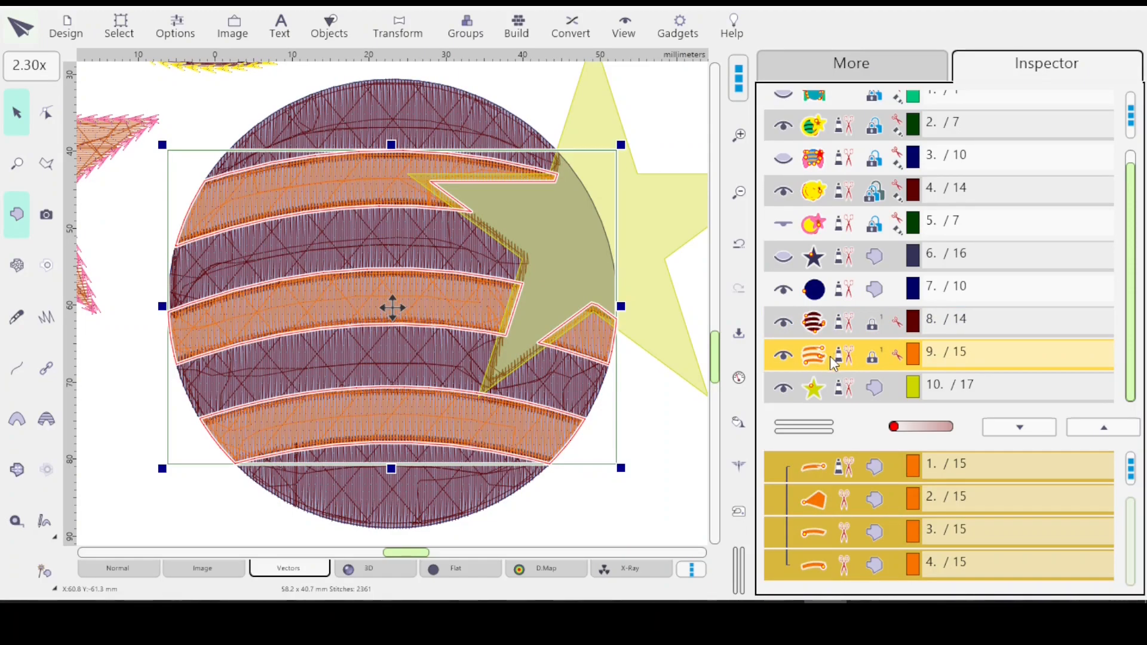
scroll(681, 410, up, 1)
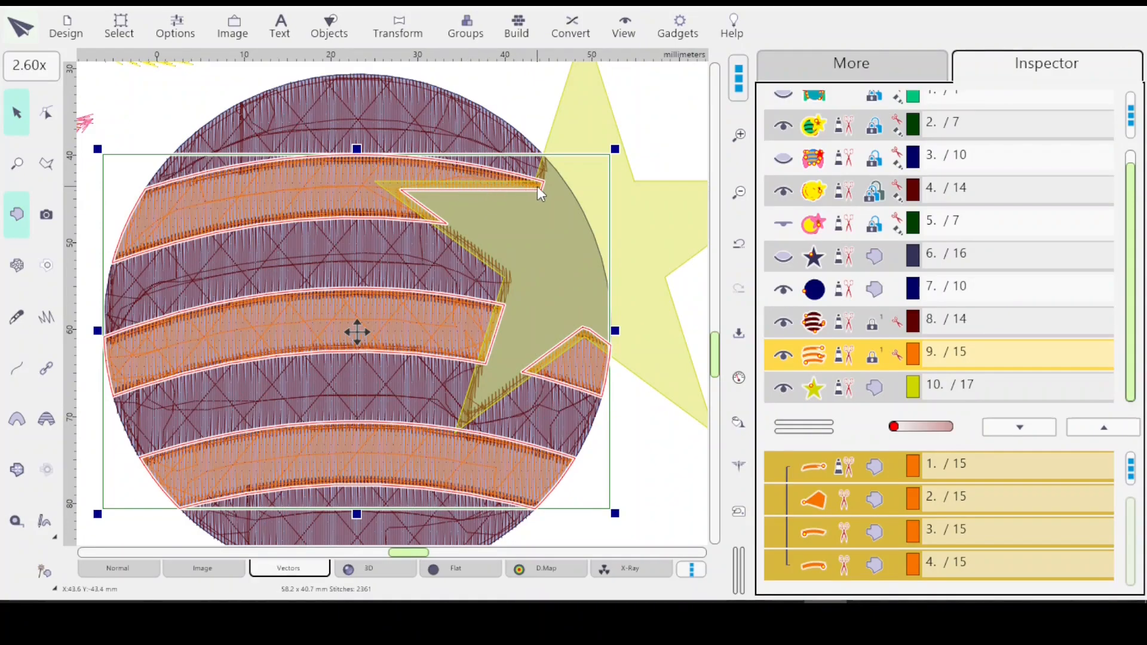
click(836, 395)
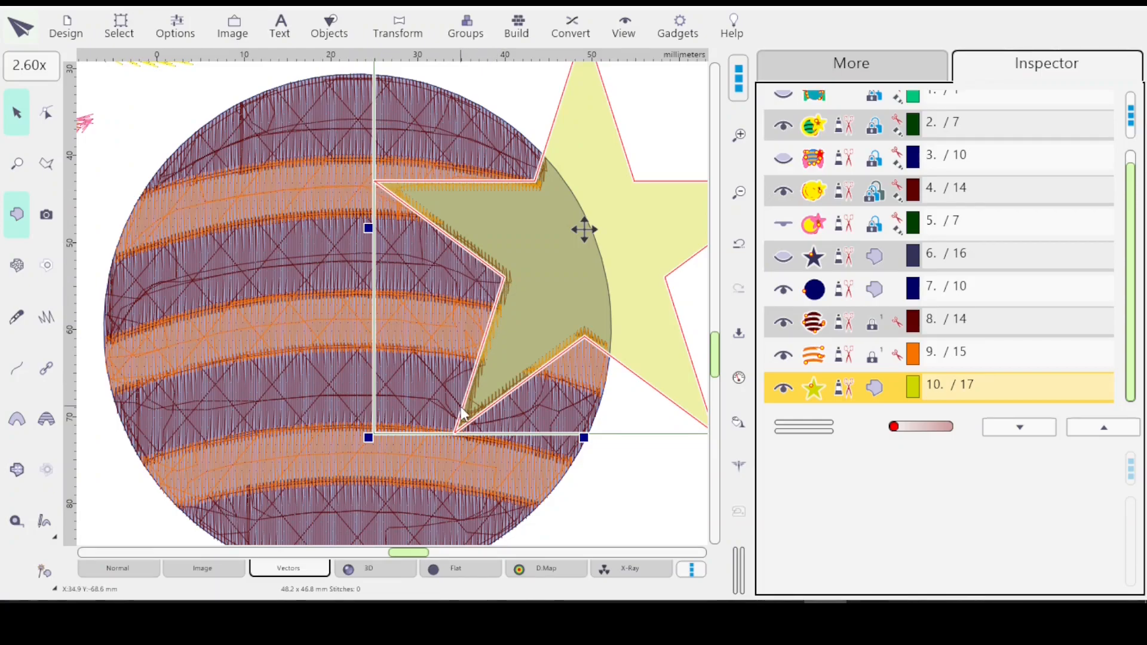
click(833, 330)
click(835, 356)
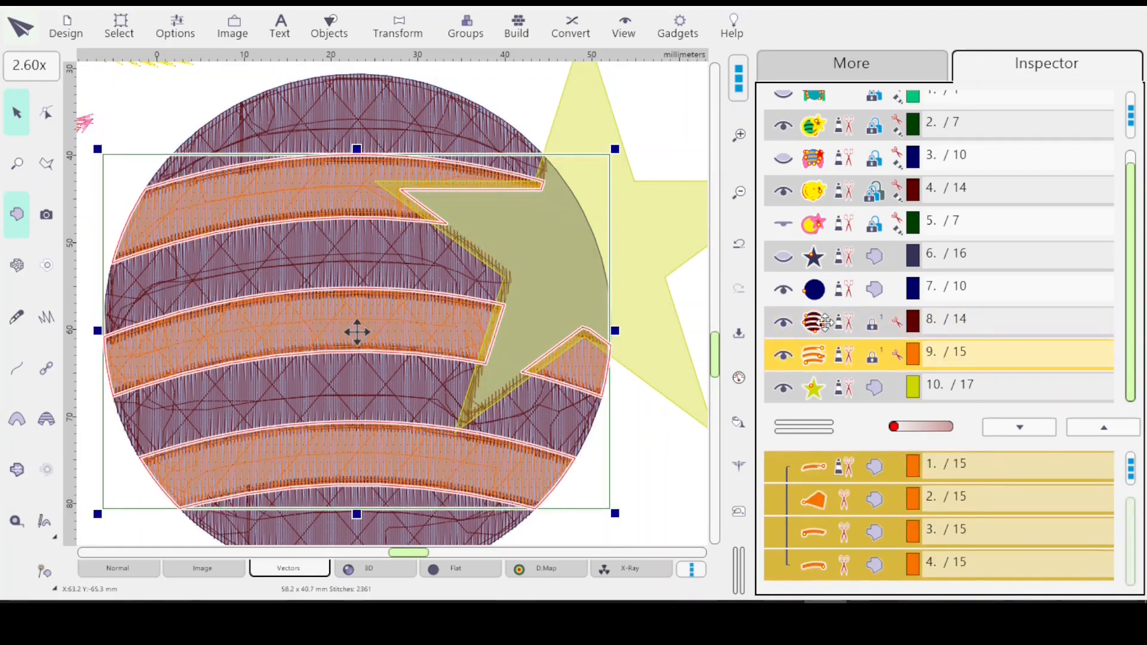
click(823, 323)
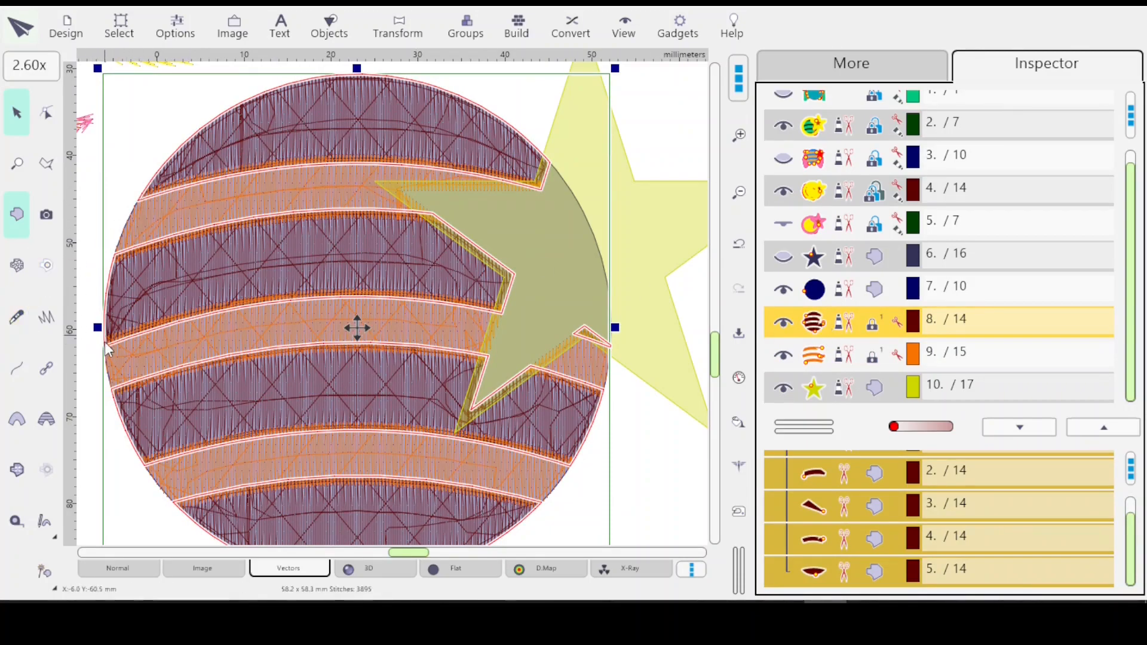
Step: Create outline elements from the orange stripe group and yellow star with Auto-Outliner, without arranging them into a single outline, and color them blue
click(833, 361)
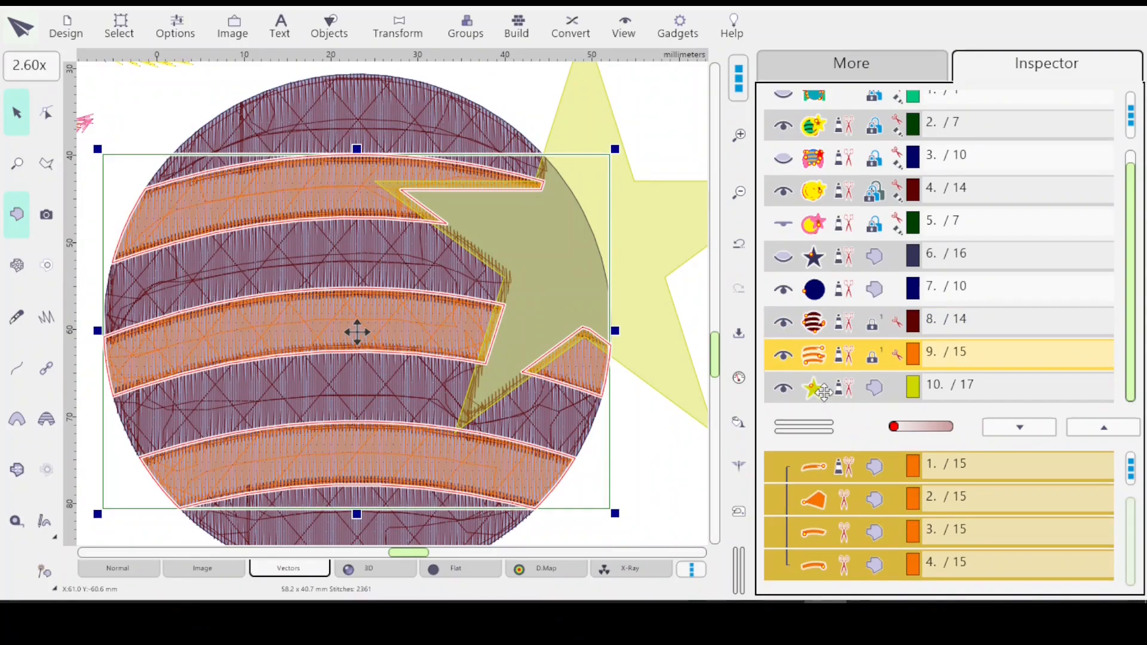
shift+click(825, 391)
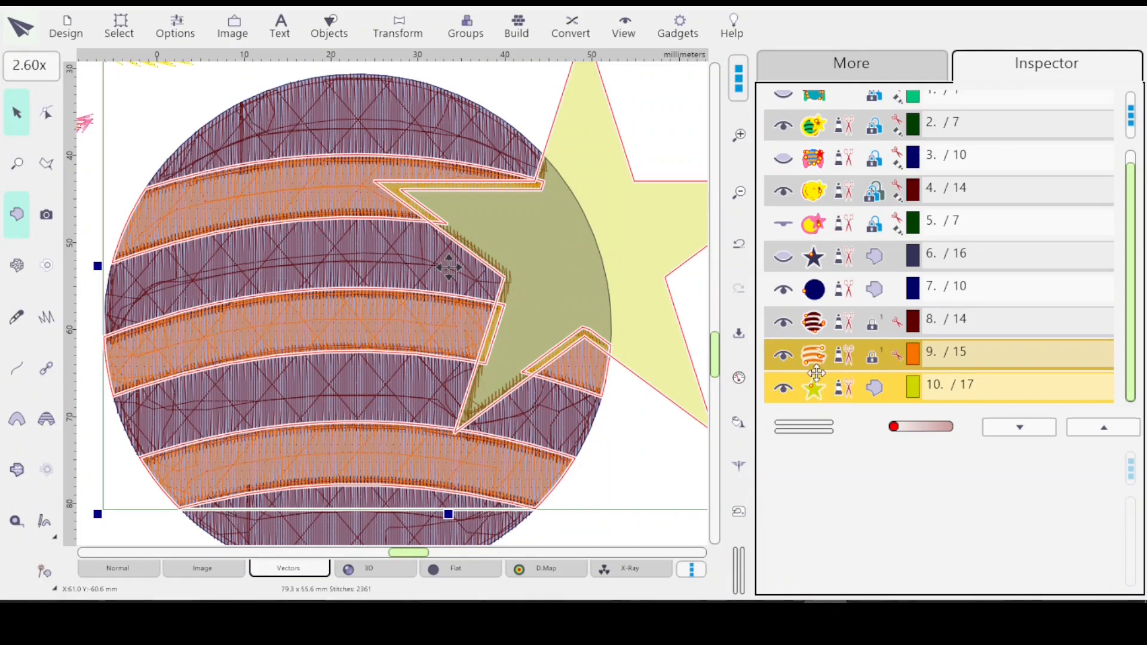
click(515, 24)
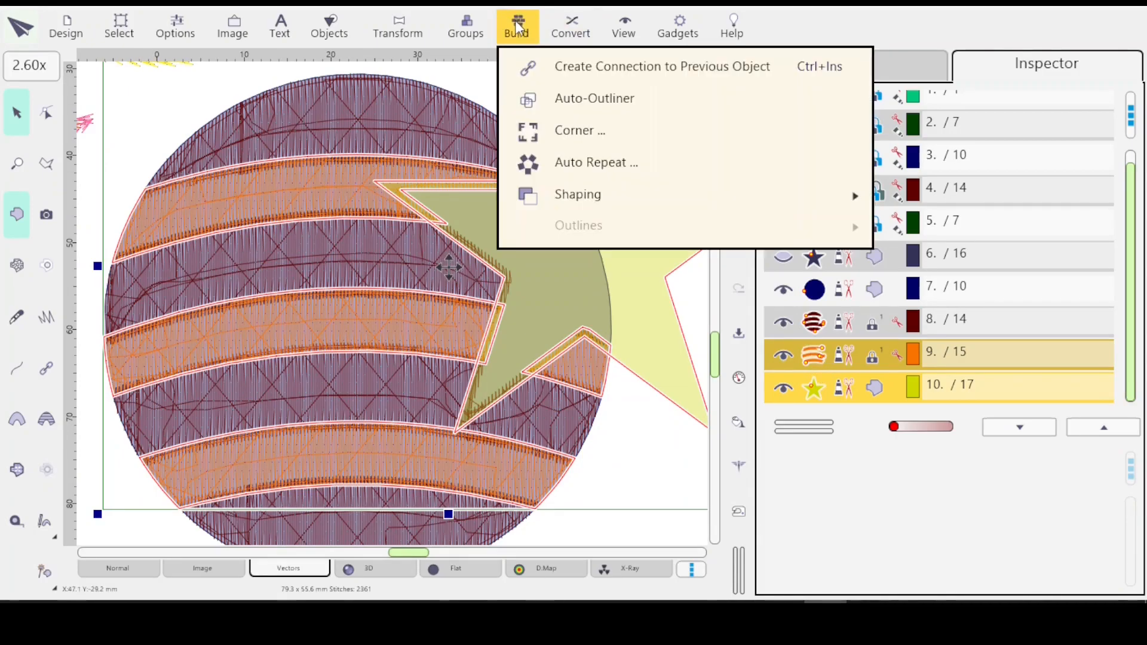
click(572, 101)
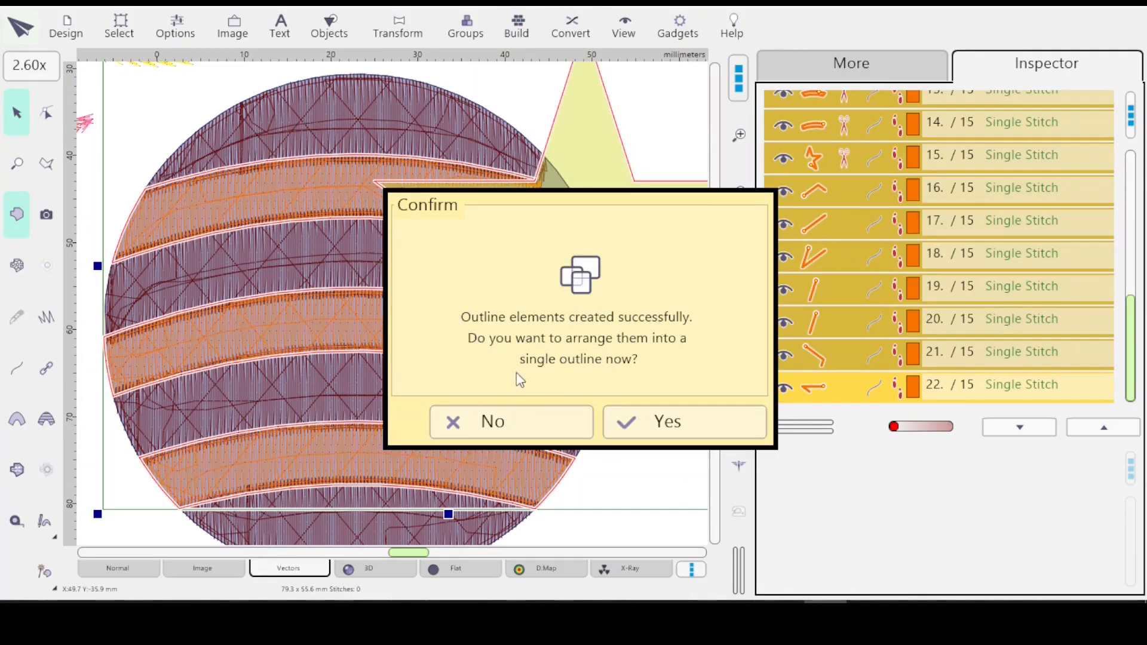
click(498, 421)
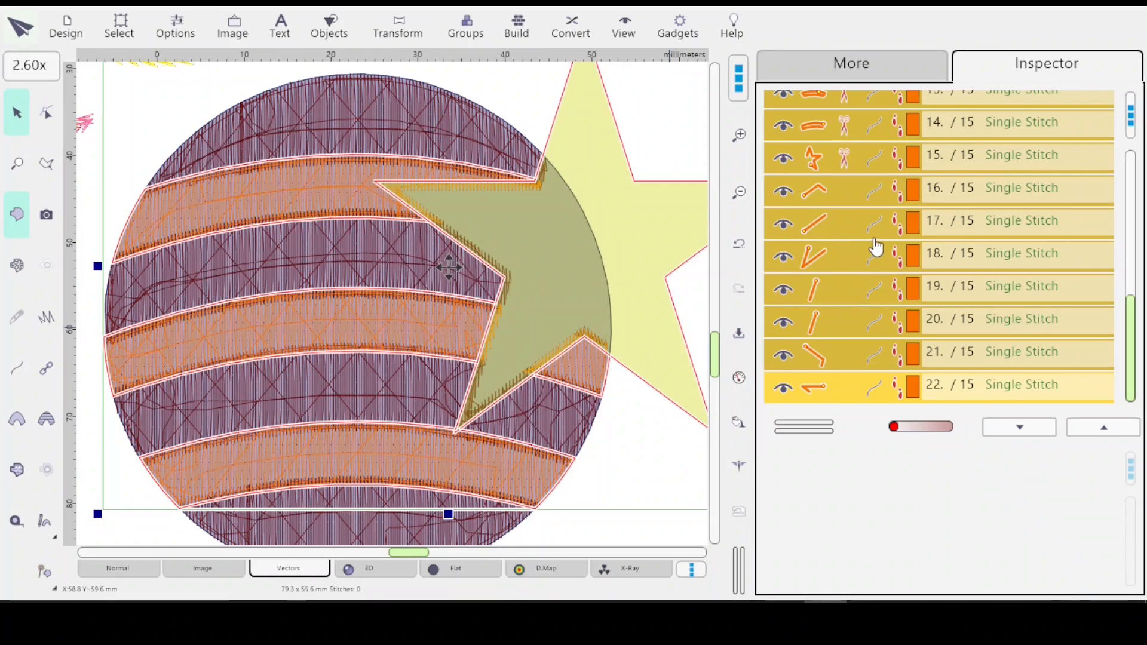
click(862, 73)
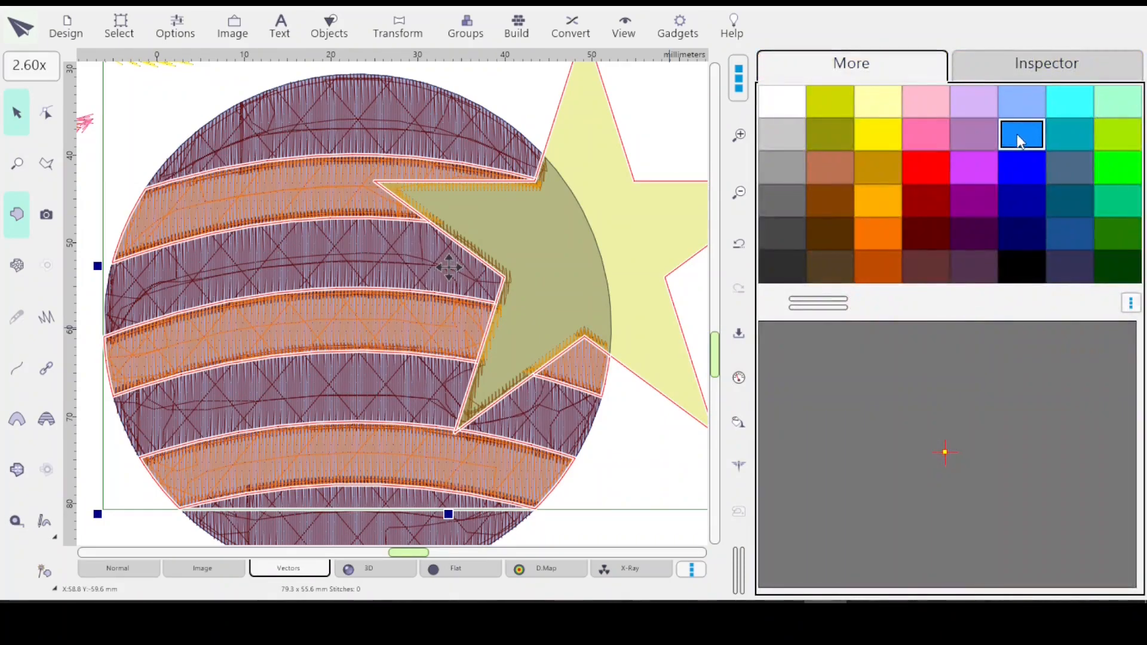
click(1033, 72)
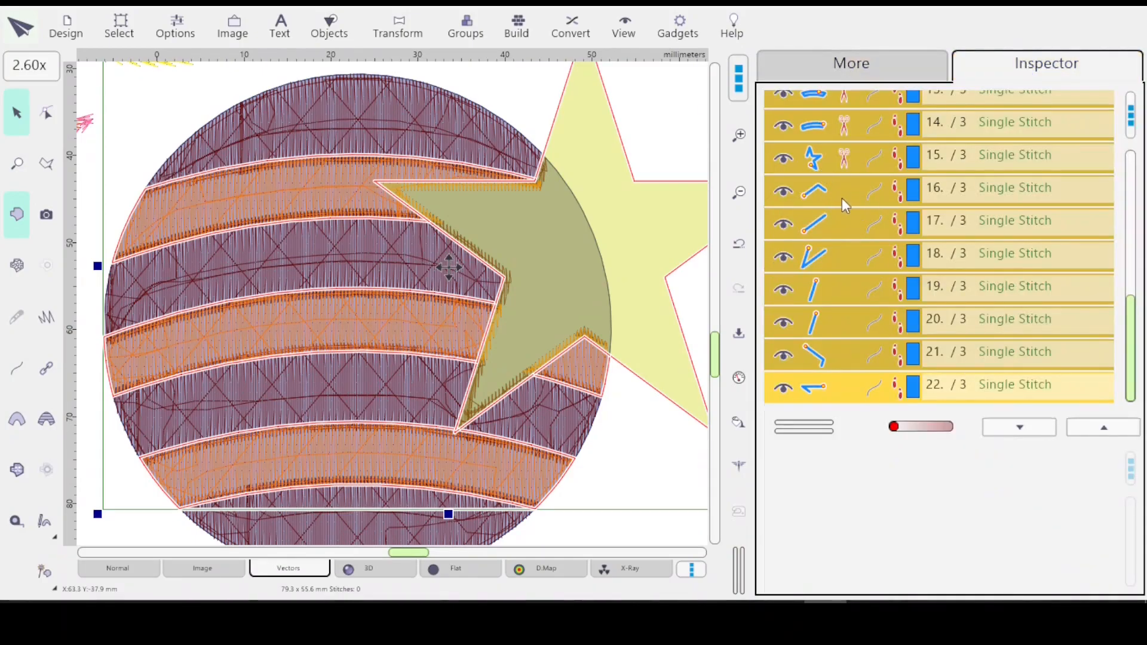
Step: Group the blue outline elements that form the star, objects 15 to 22, as a Group 1
drag(1132, 347, 1129, 267)
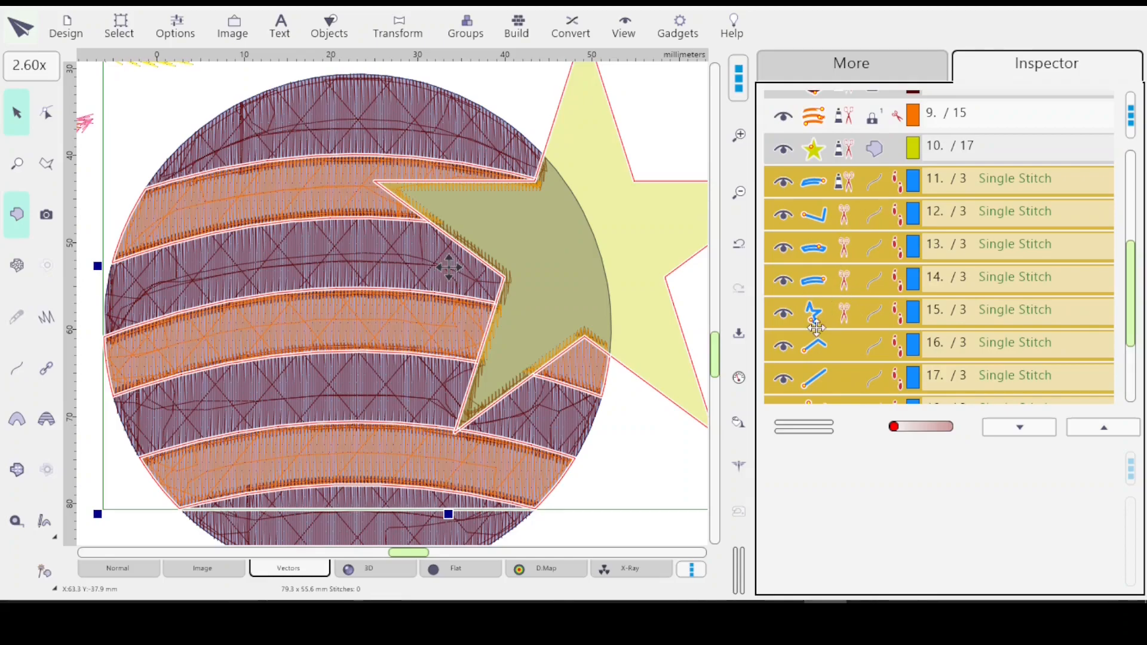
click(831, 317)
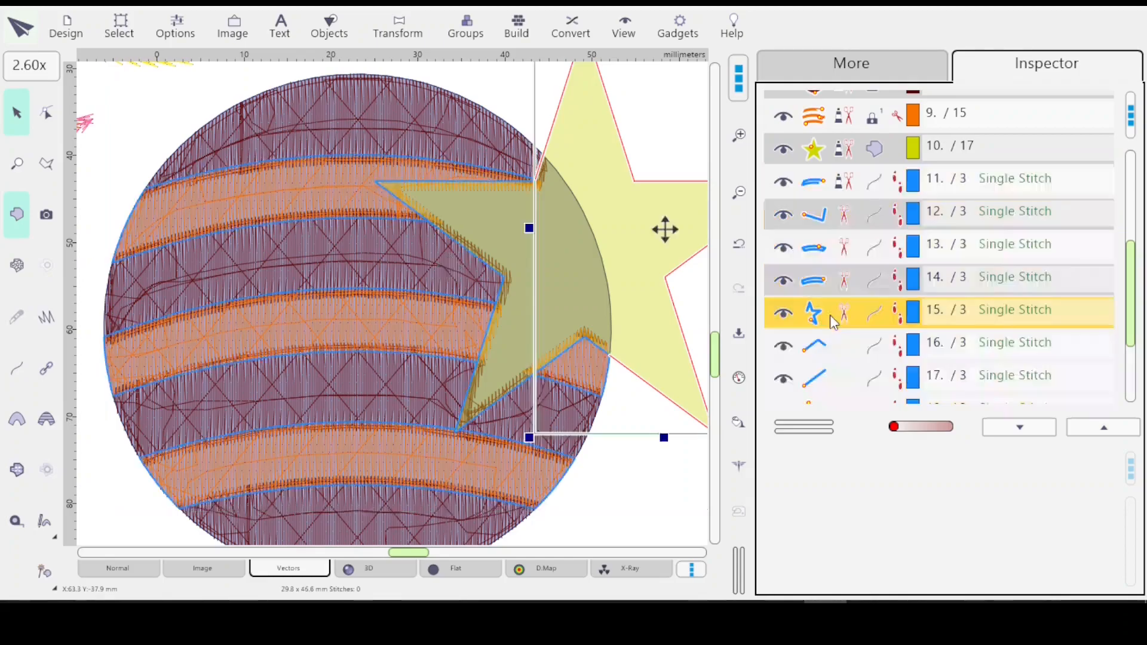
drag(1131, 293, 1123, 391)
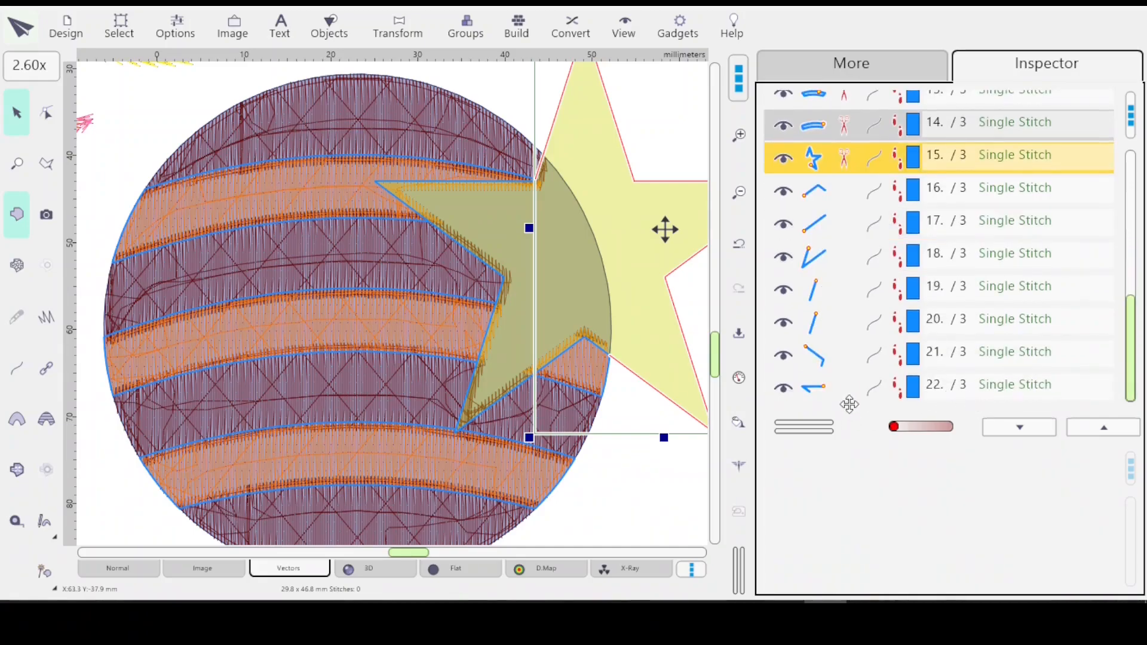
shift+click(847, 394)
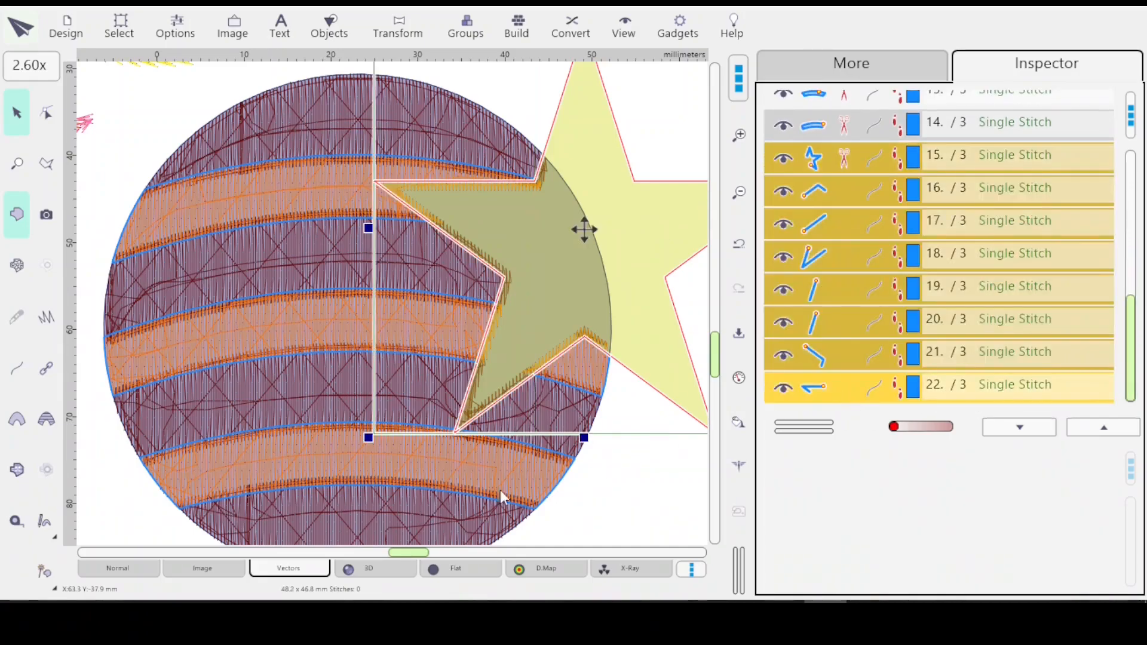
drag(411, 553, 416, 553)
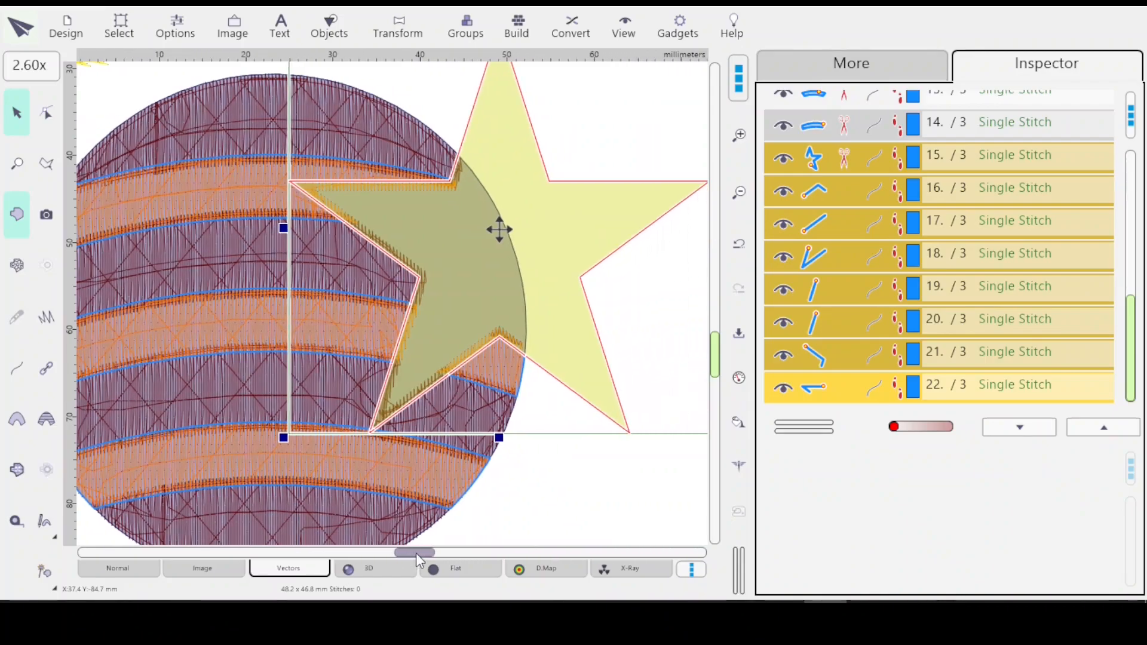
drag(715, 343, 717, 339)
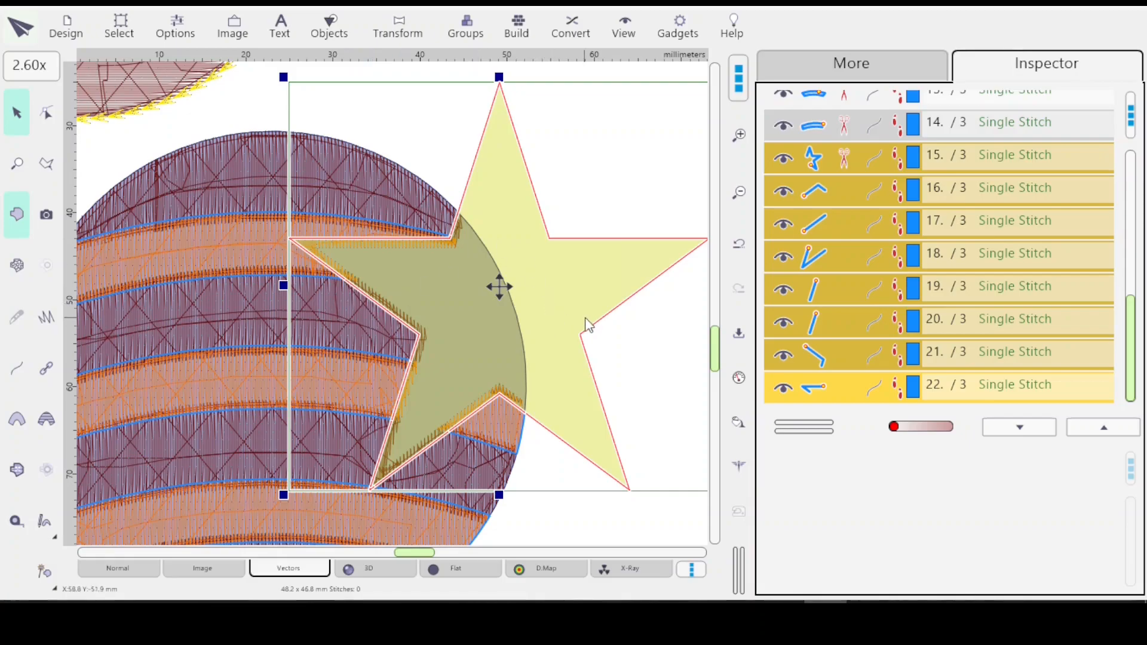
right_click(869, 239)
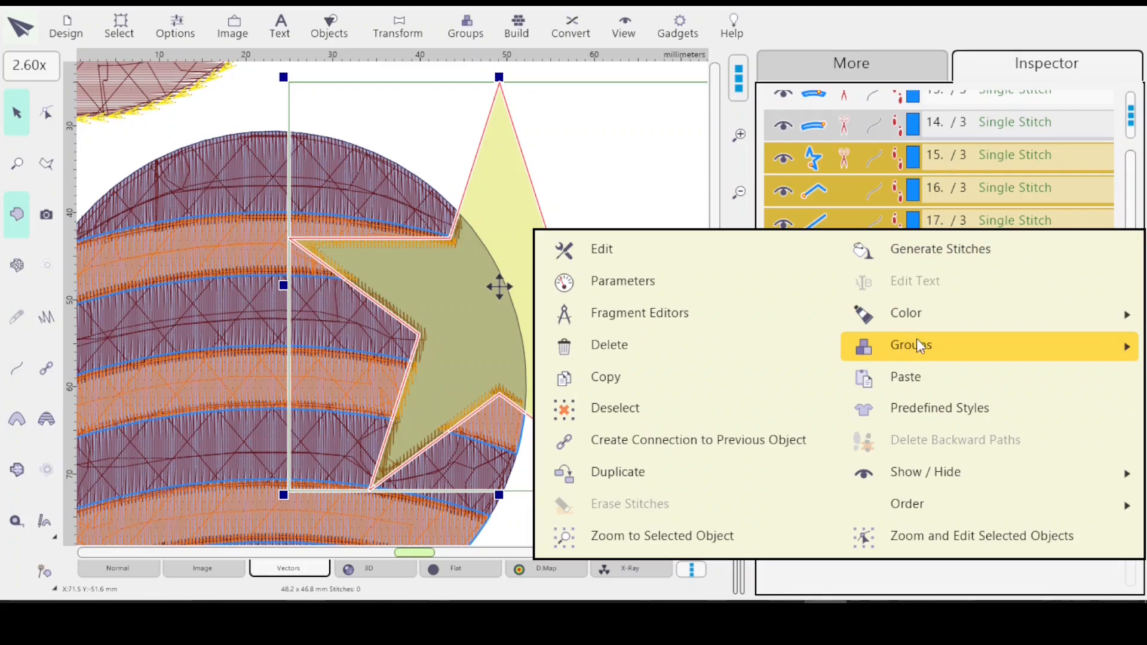
click(924, 354)
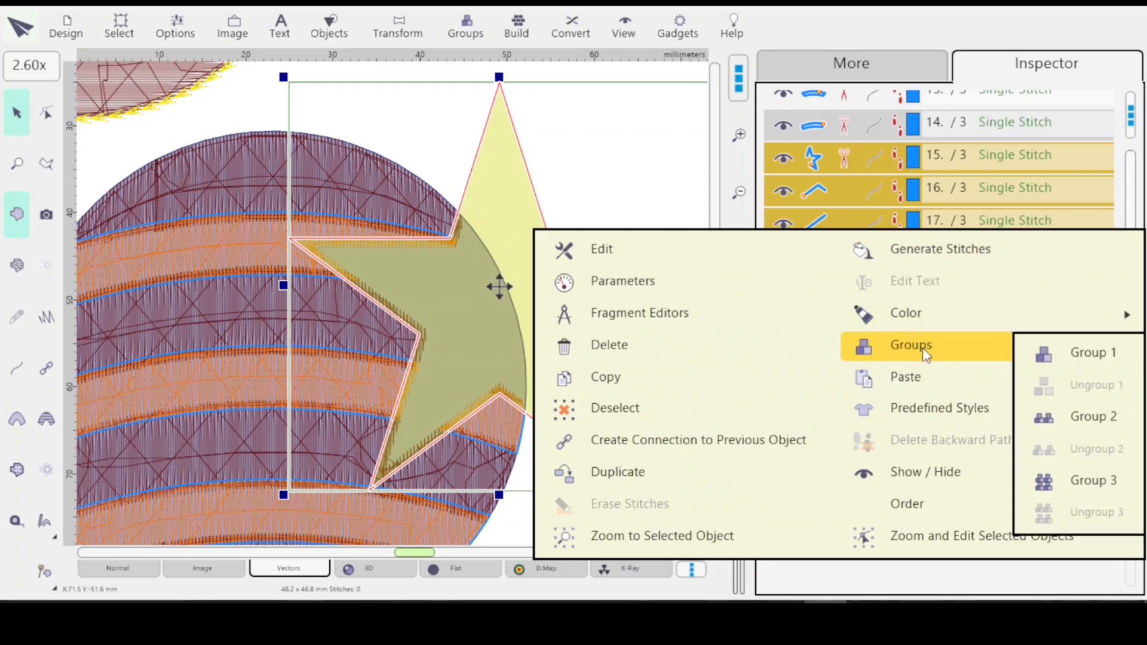
click(1069, 353)
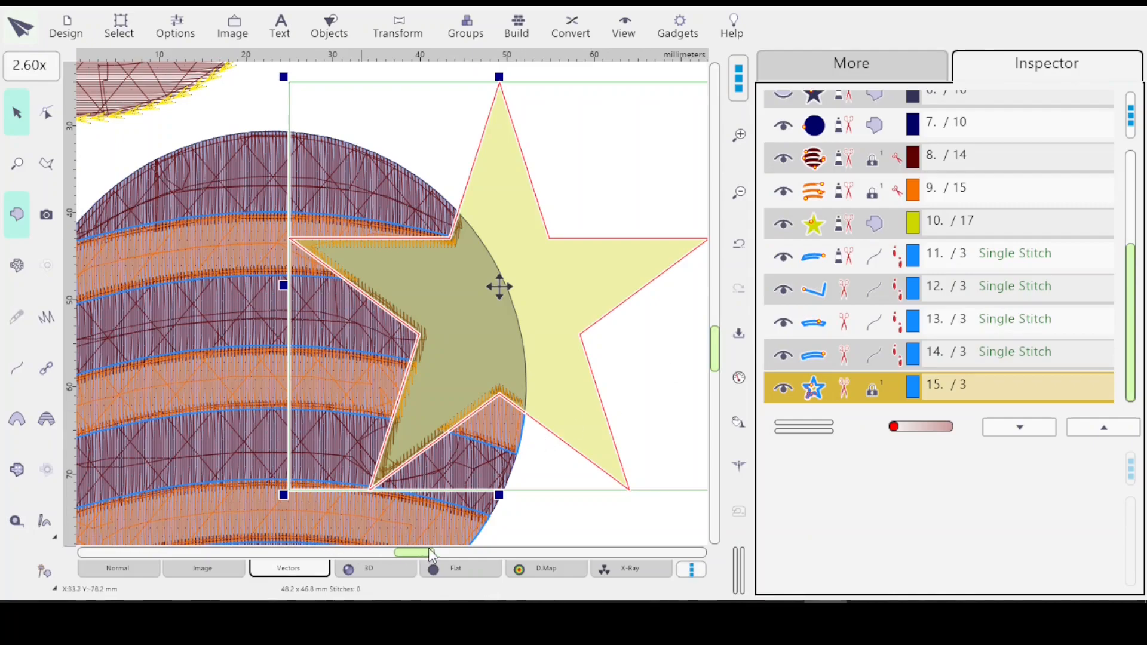
Step: Compare the first two blue stripe outlines, objects 11 and 12, with the contours of the dark-blue circle and yellow star
drag(421, 556, 413, 555)
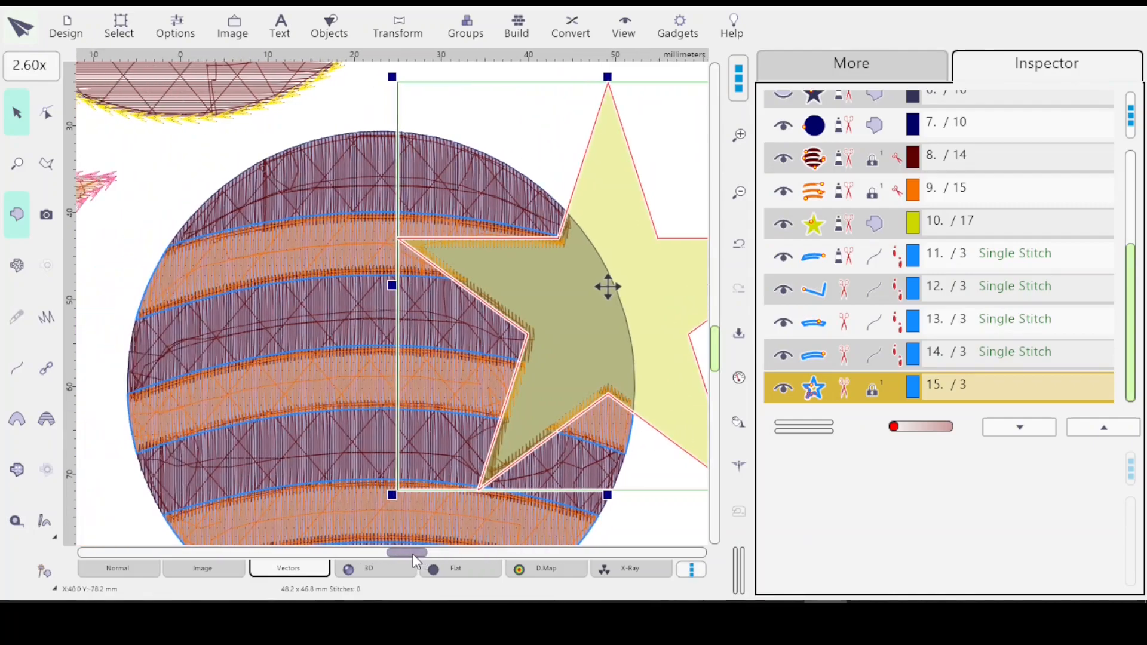
click(854, 259)
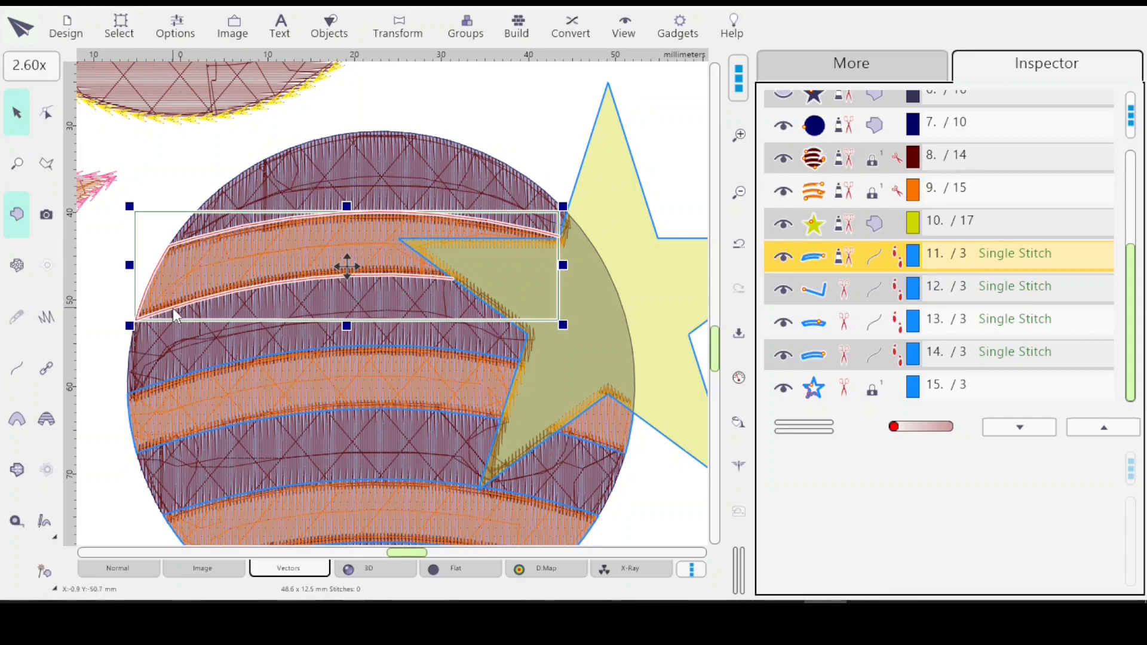
key(Tab)
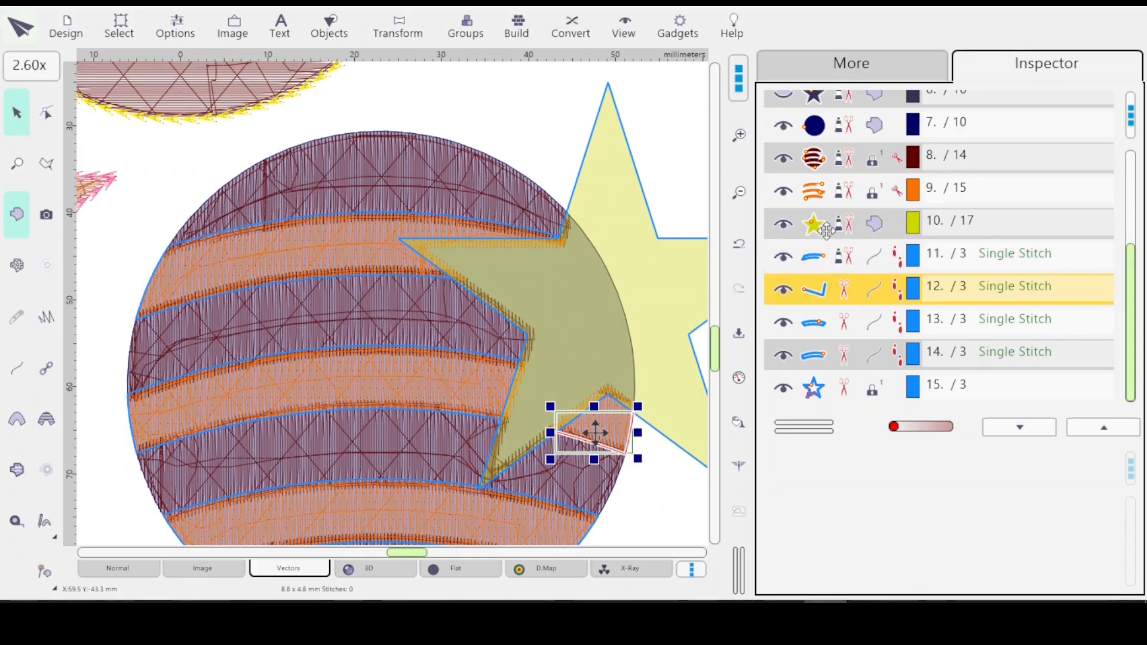
click(852, 126)
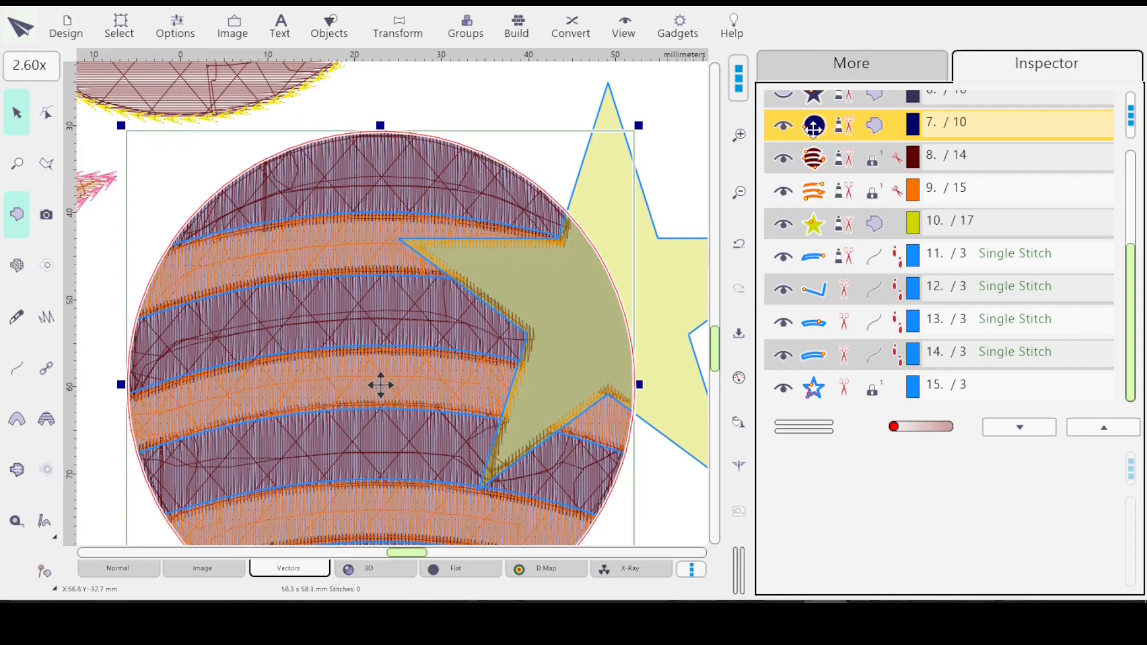
ctrl+click(820, 226)
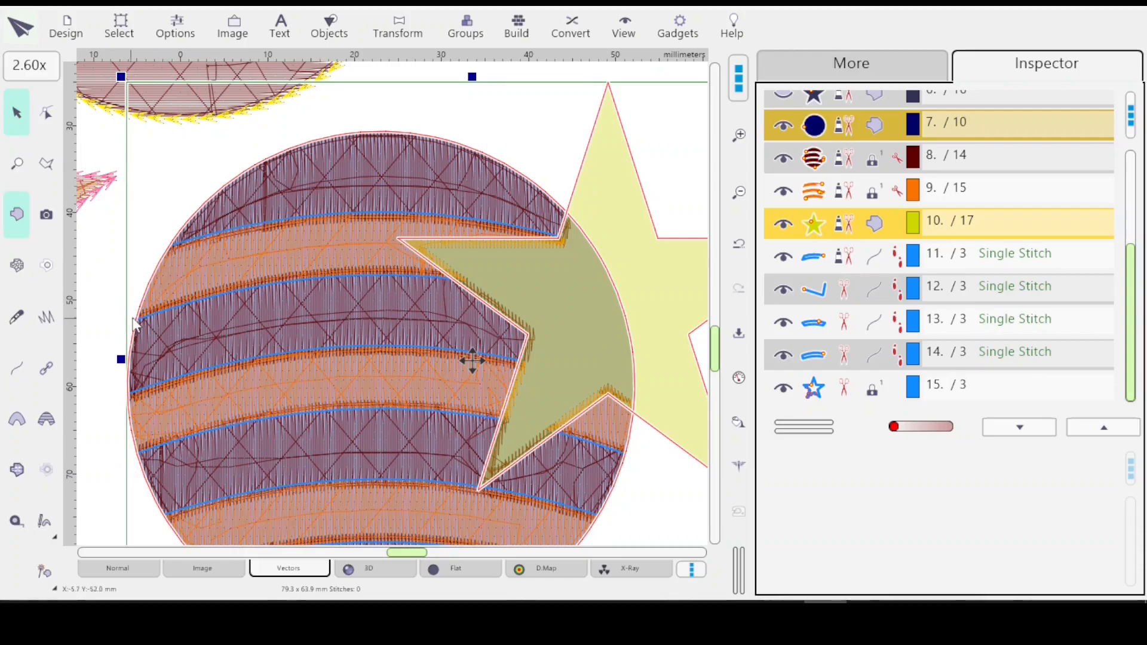
click(831, 261)
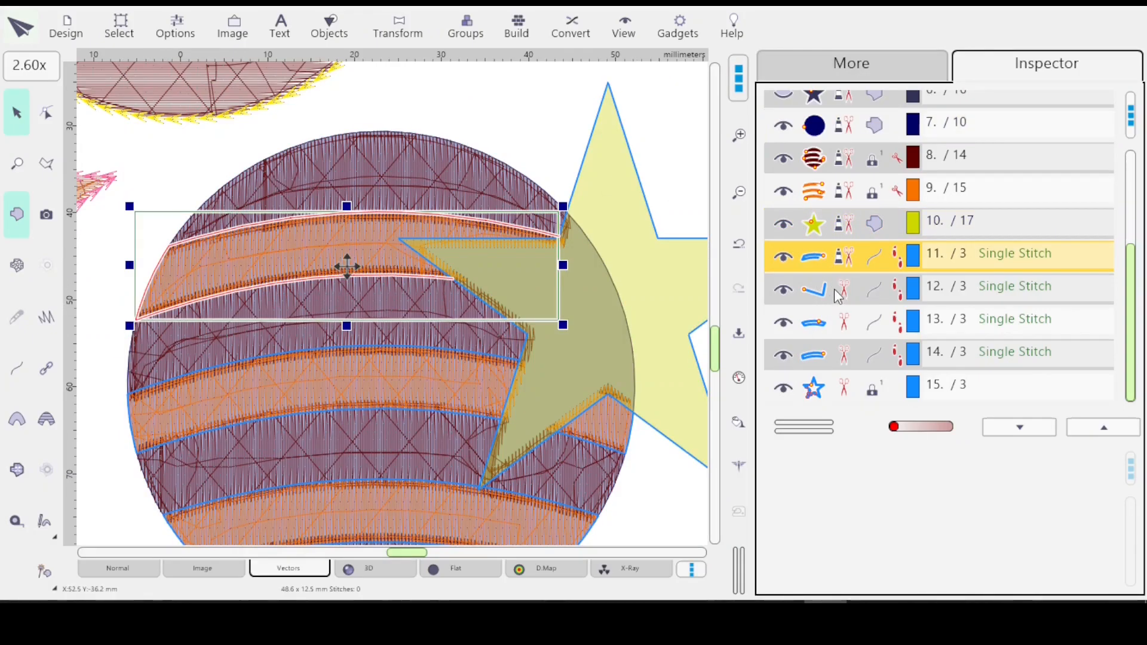
click(841, 297)
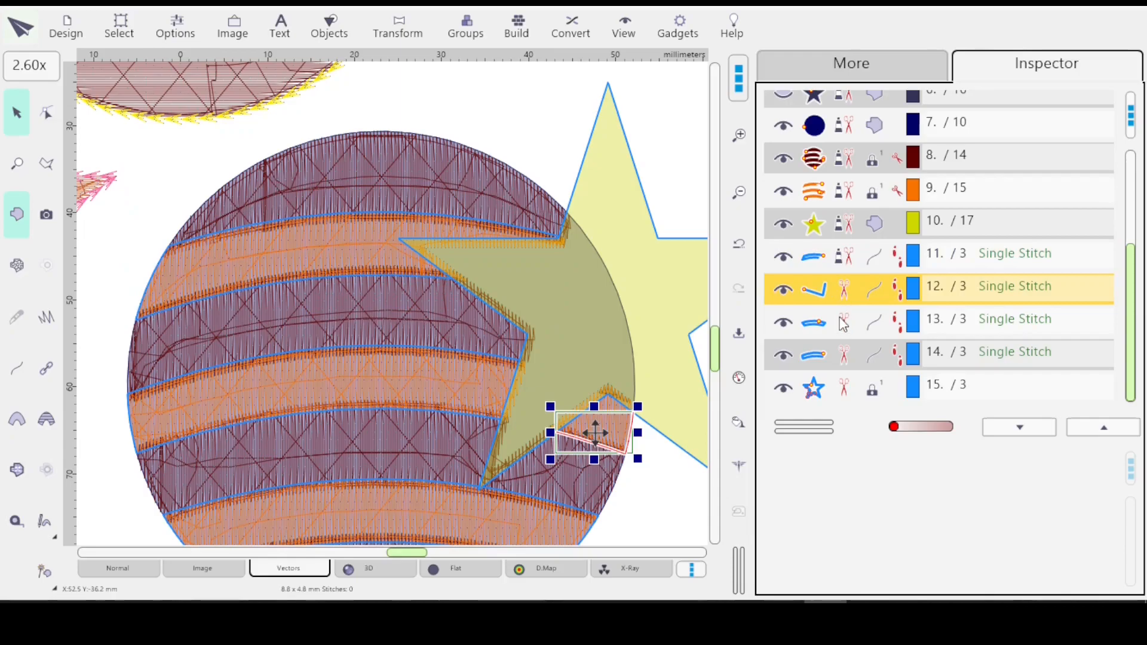
click(841, 258)
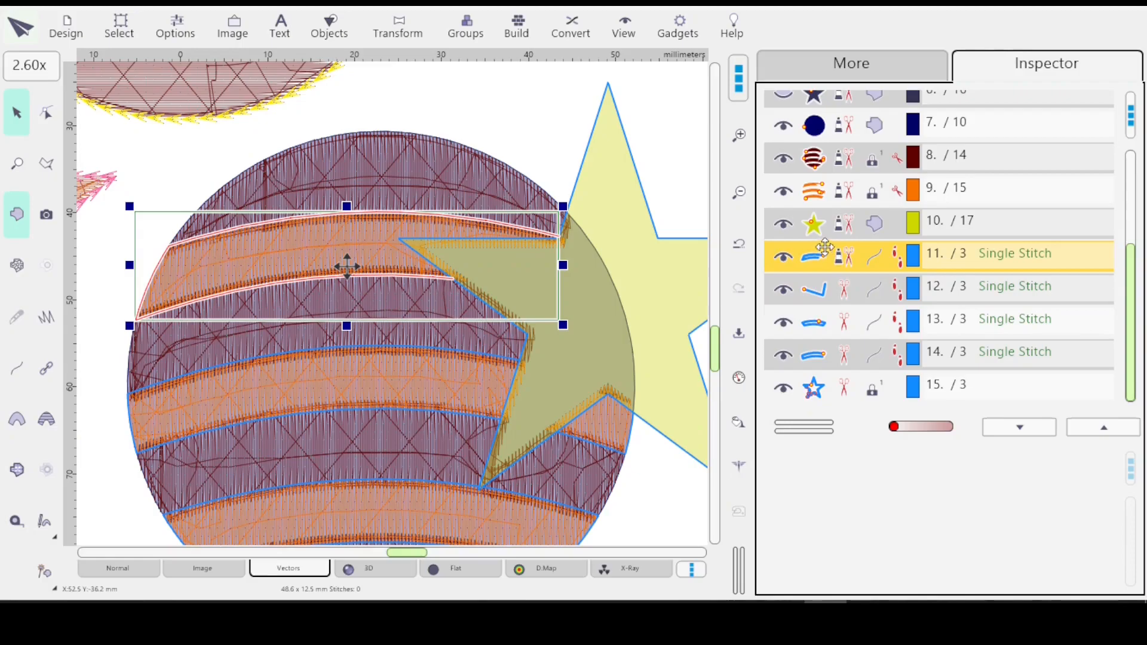
click(822, 122)
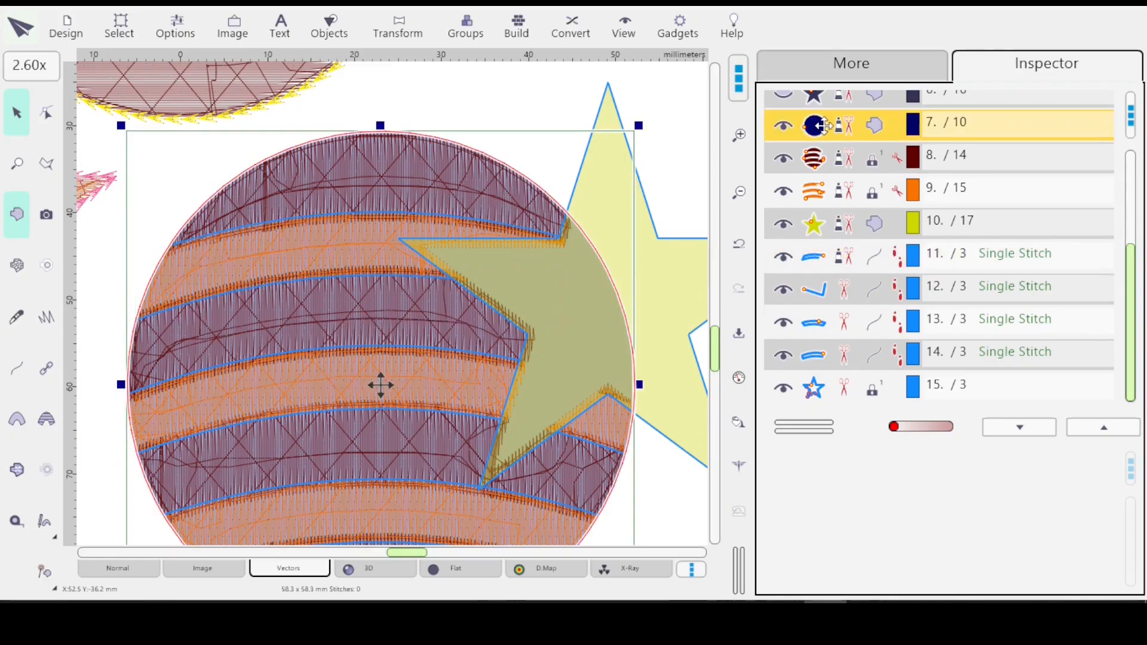
Step: Inspect the four blue stripe outlines, objects 11 to 14, one by one for segments running along the circle's edge
click(851, 267)
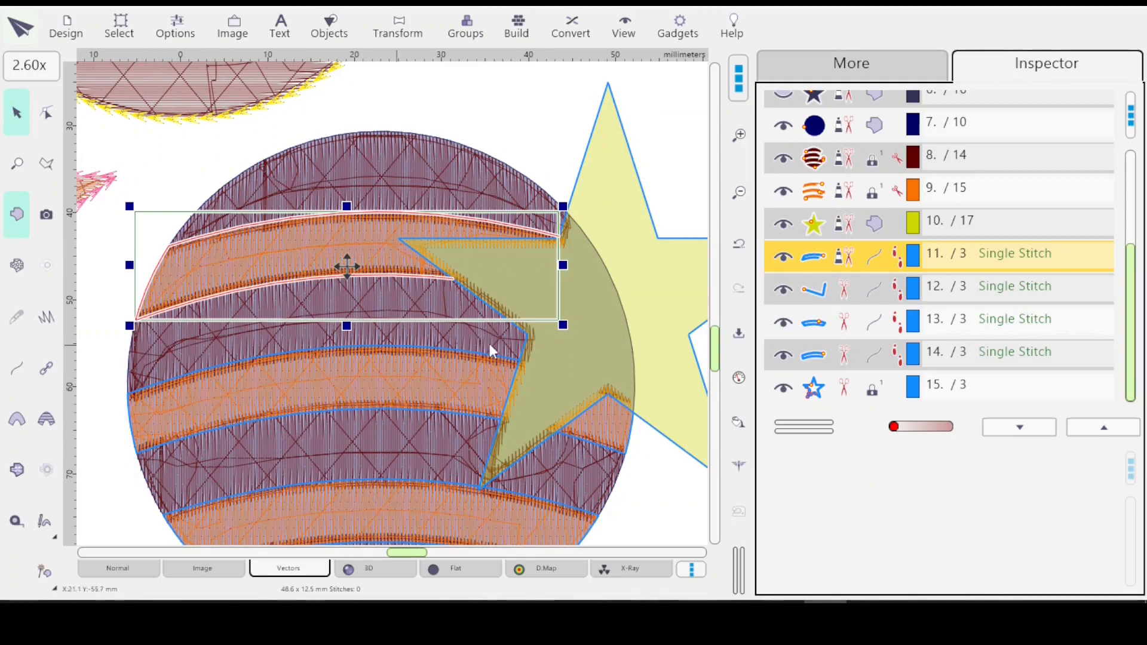
click(825, 290)
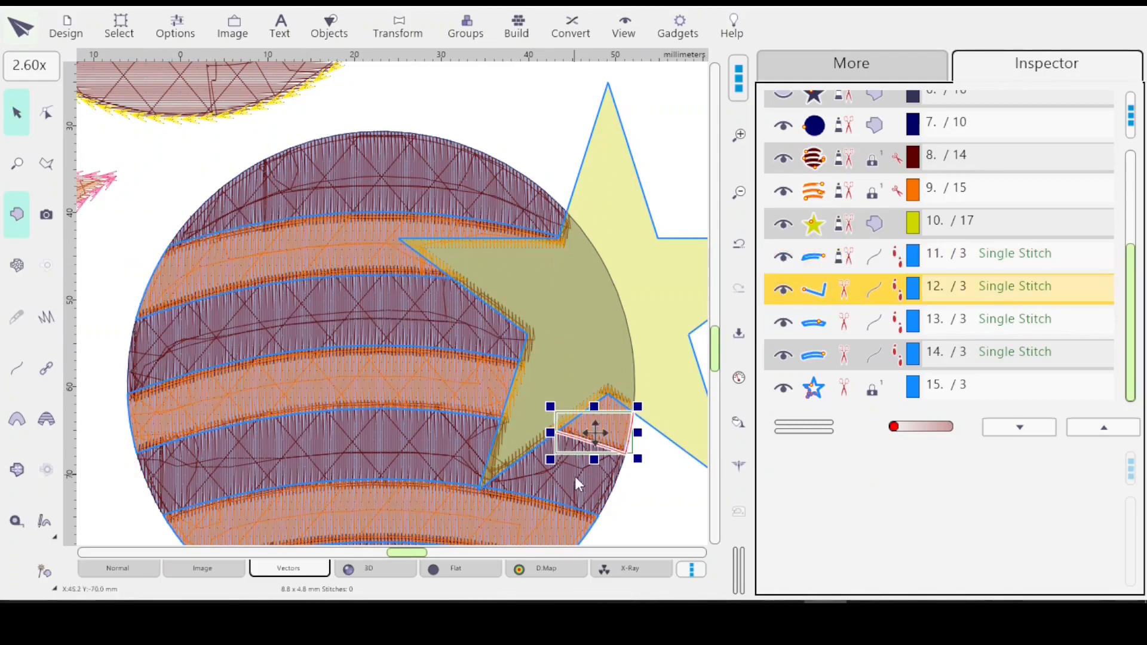
click(821, 326)
drag(716, 354, 718, 360)
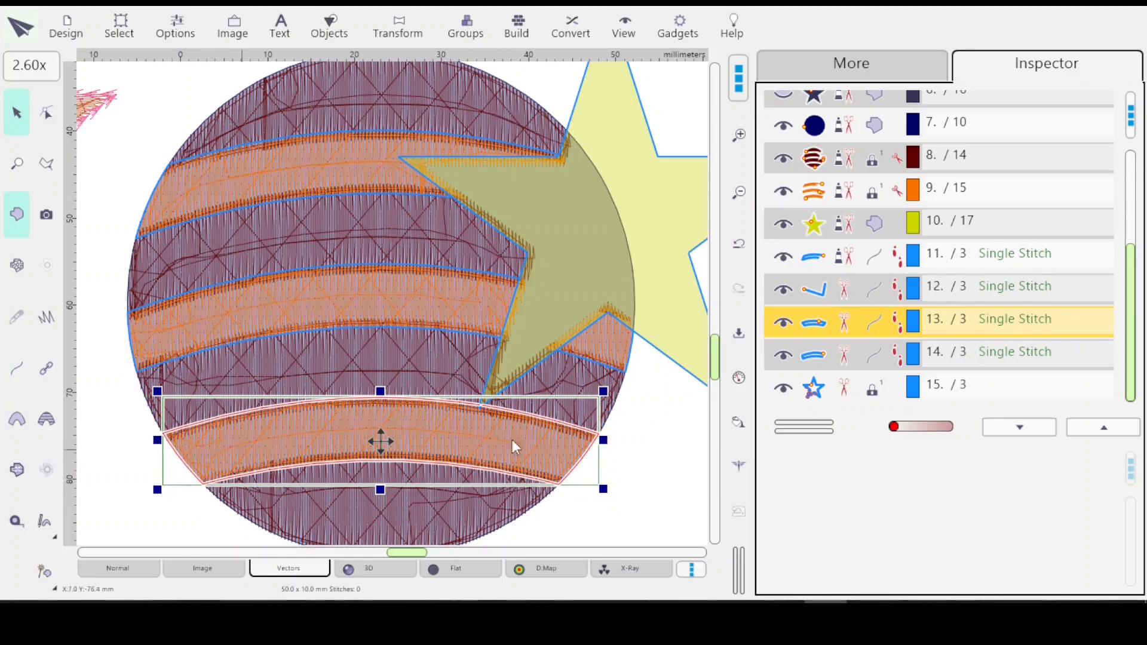
click(824, 357)
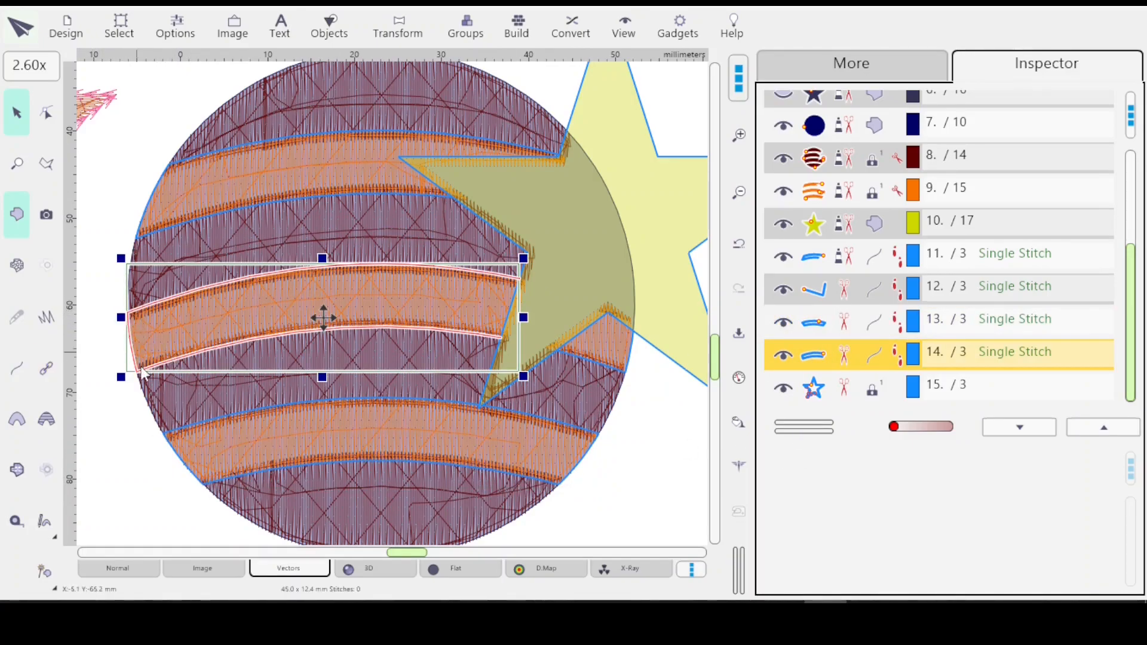
drag(719, 370, 722, 361)
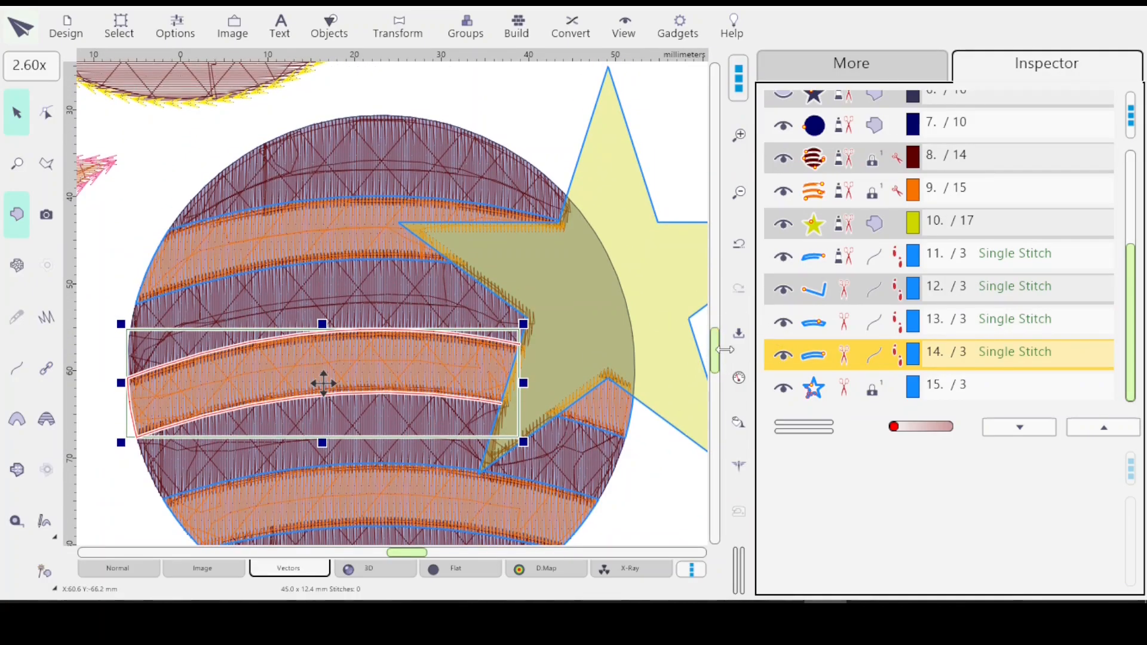
Step: Check the dark-blue circle's fill conversion options and compare its contour with the top stripe outline and both stripe groups
click(824, 124)
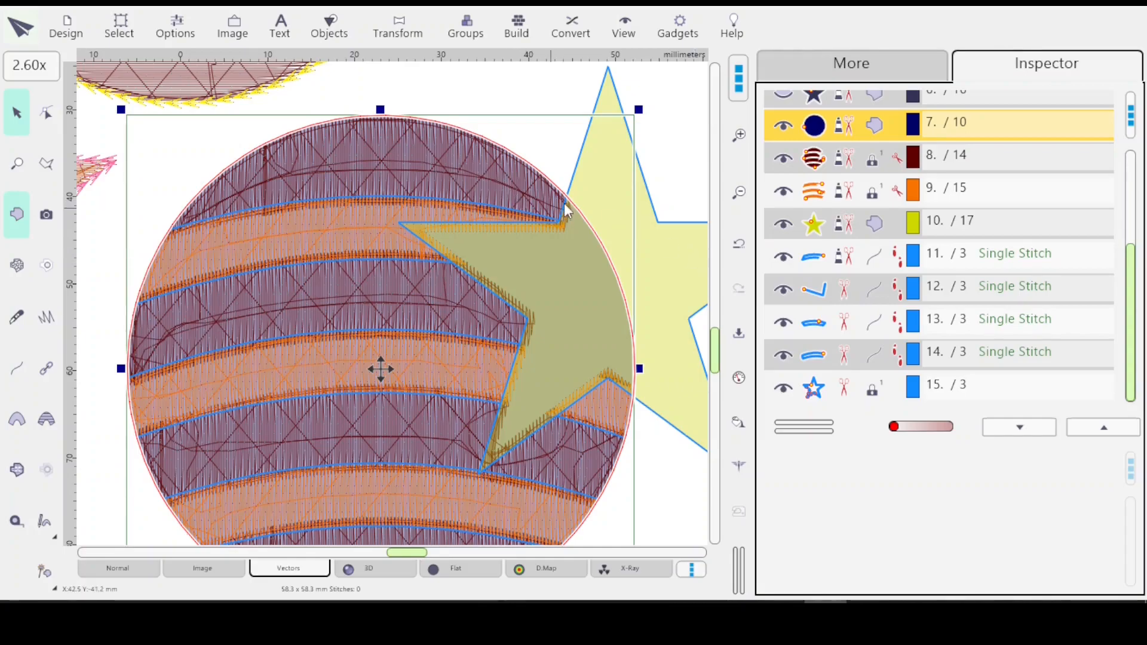
click(583, 33)
mouse_move(632, 67)
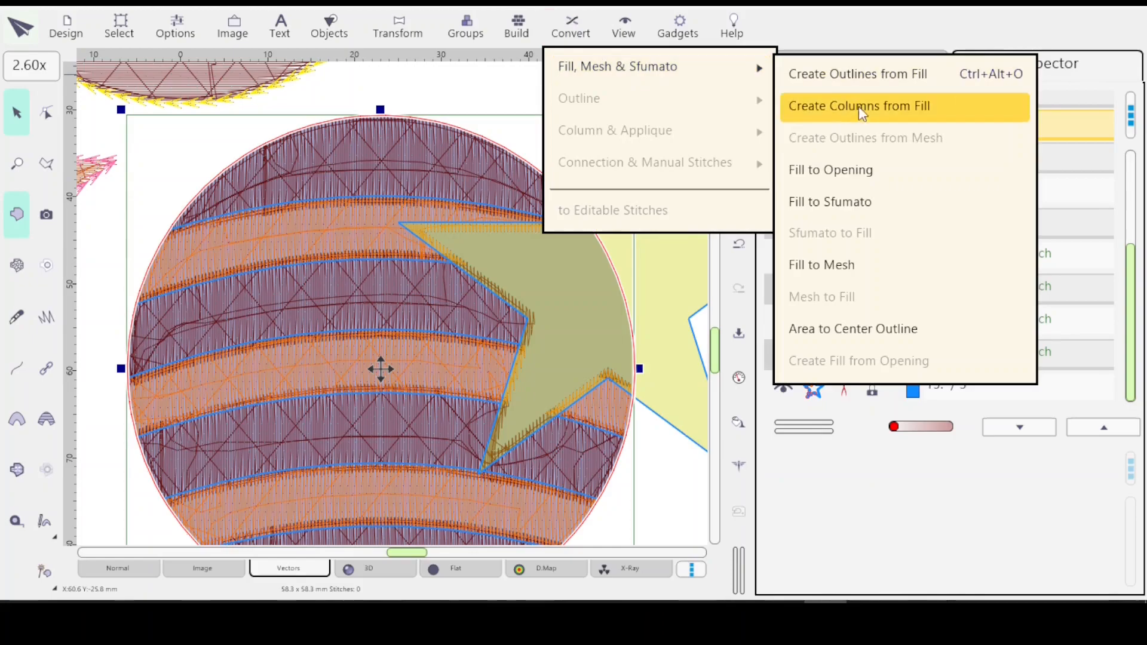
click(832, 23)
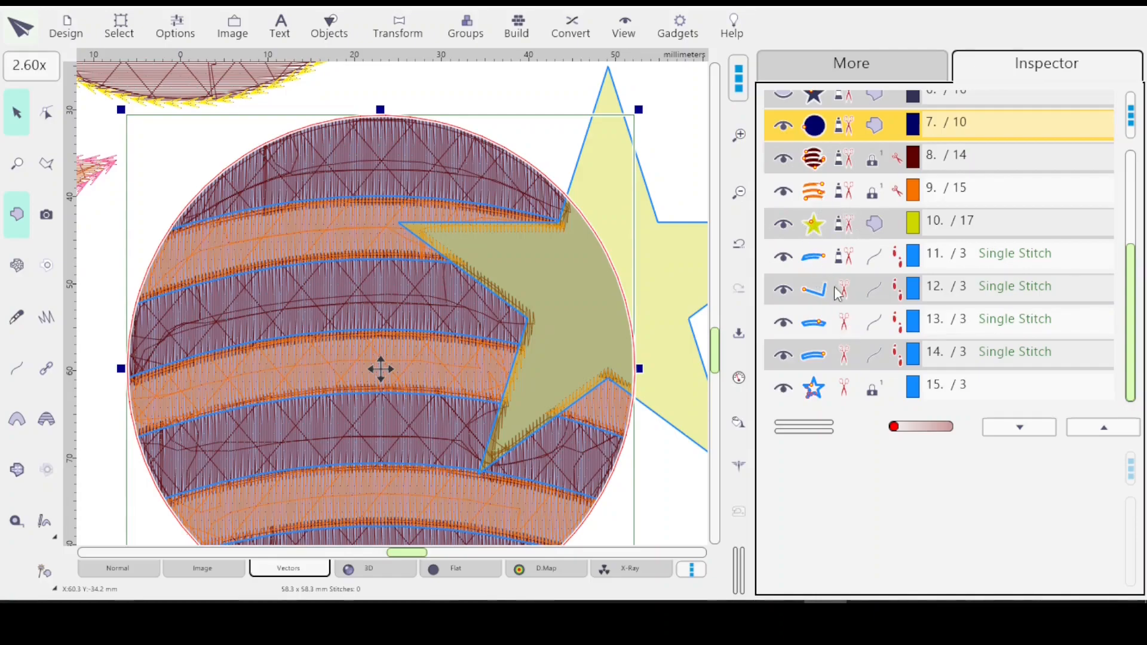
click(851, 264)
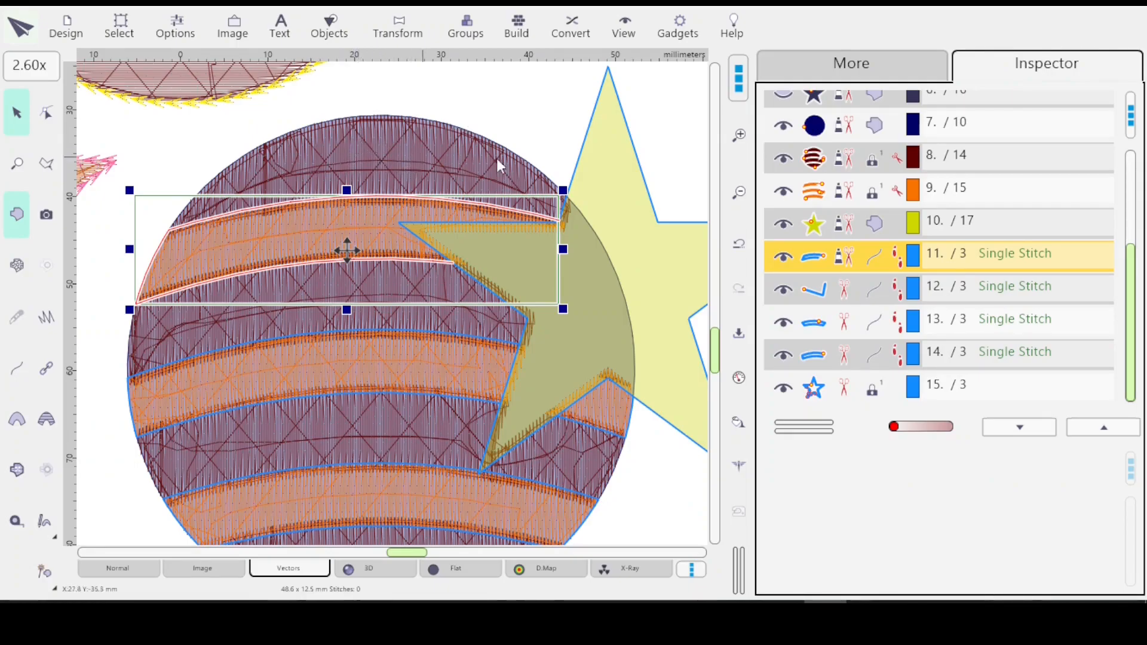
click(834, 167)
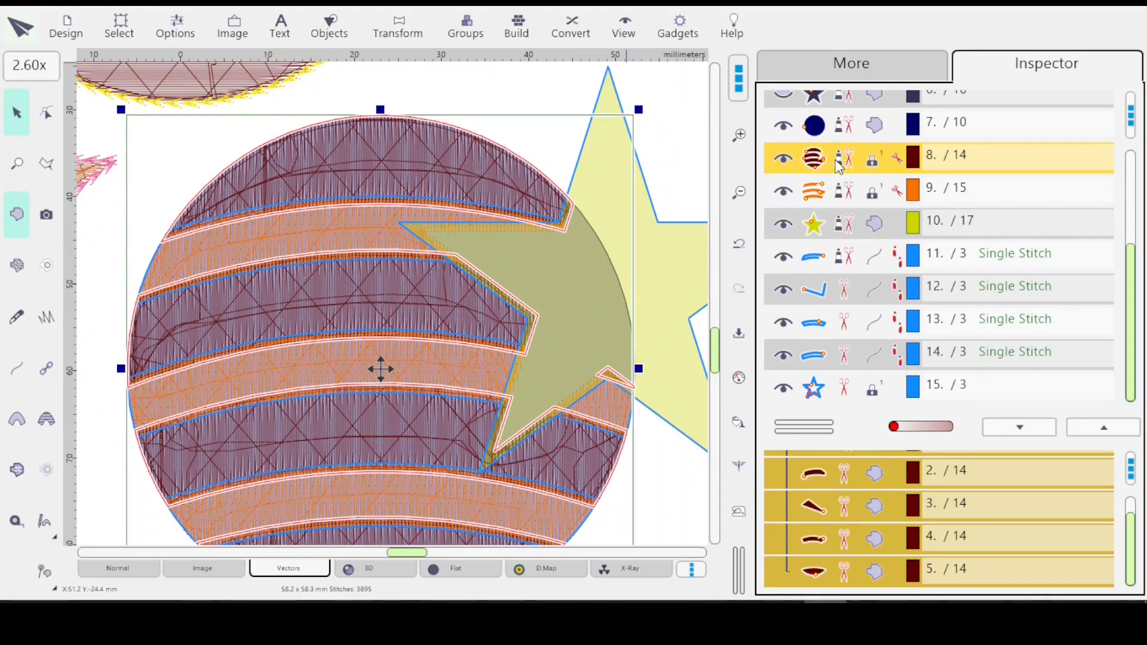
click(823, 125)
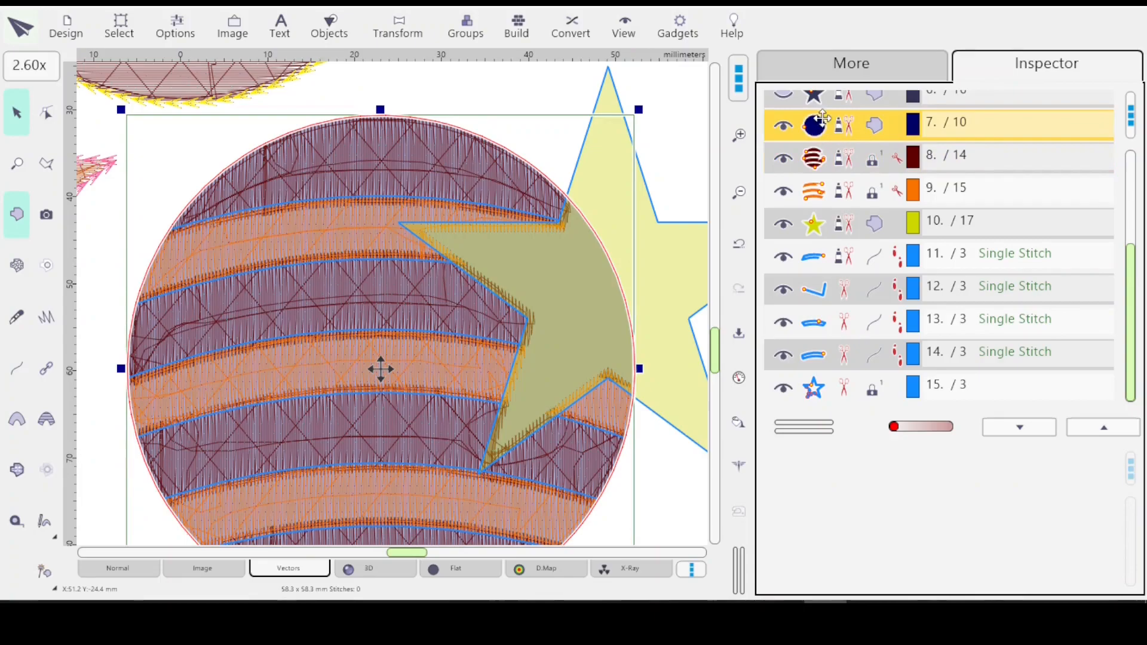
click(847, 191)
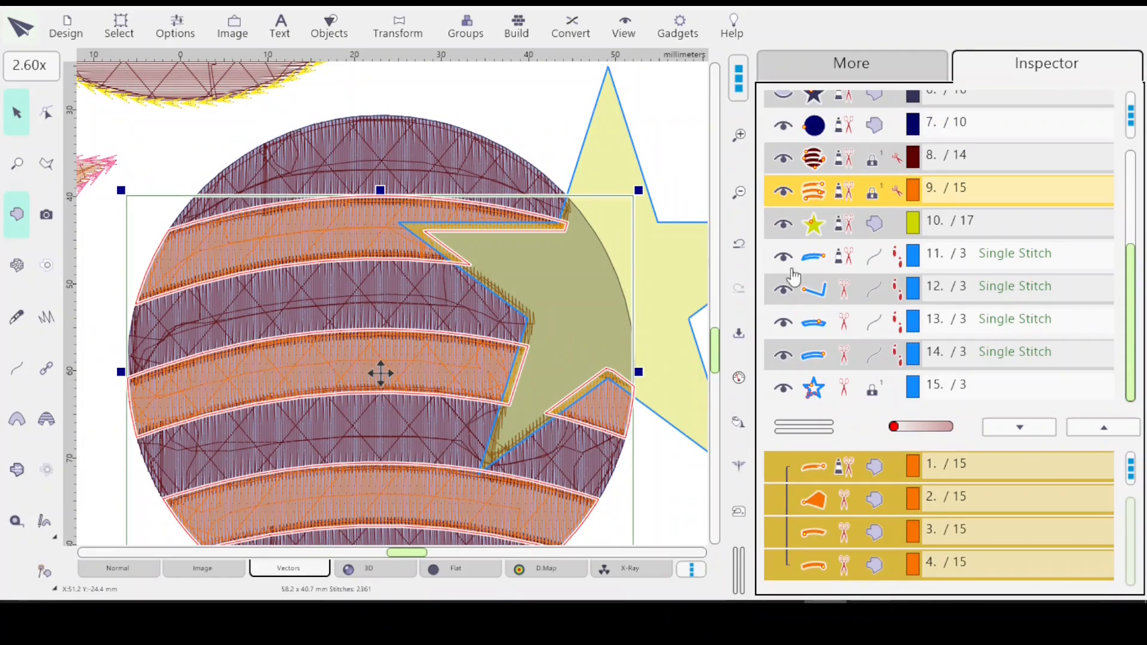
Step: Split the top orange stripe's blue outline, object 11, at the upper-left node where it meets the circle's edge
click(816, 258)
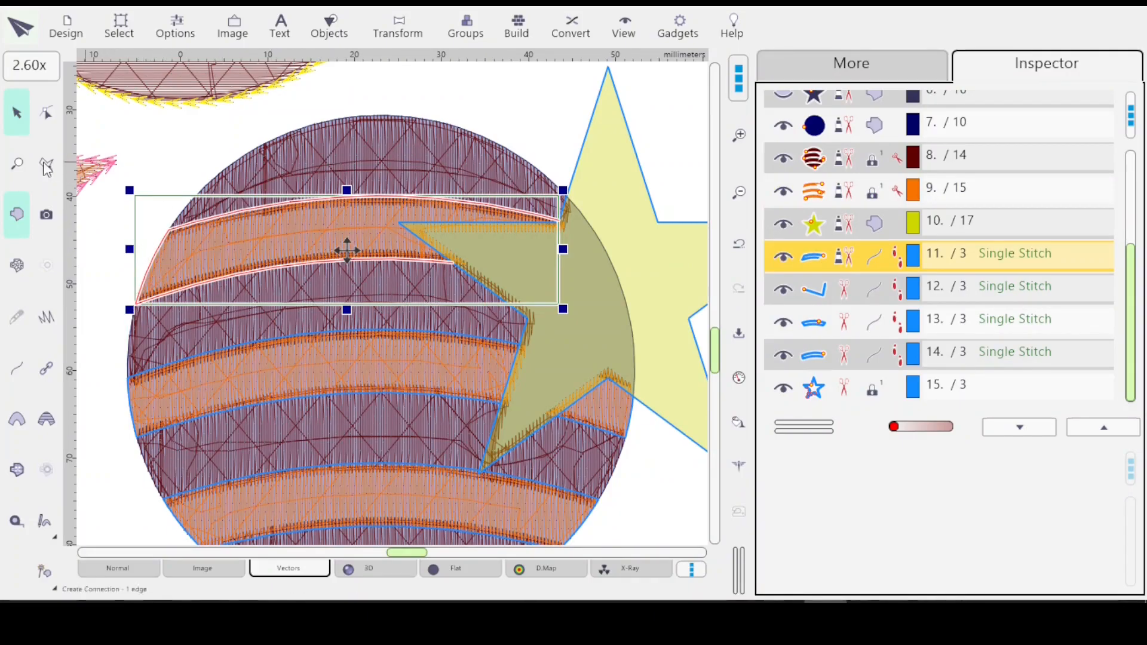
click(48, 117)
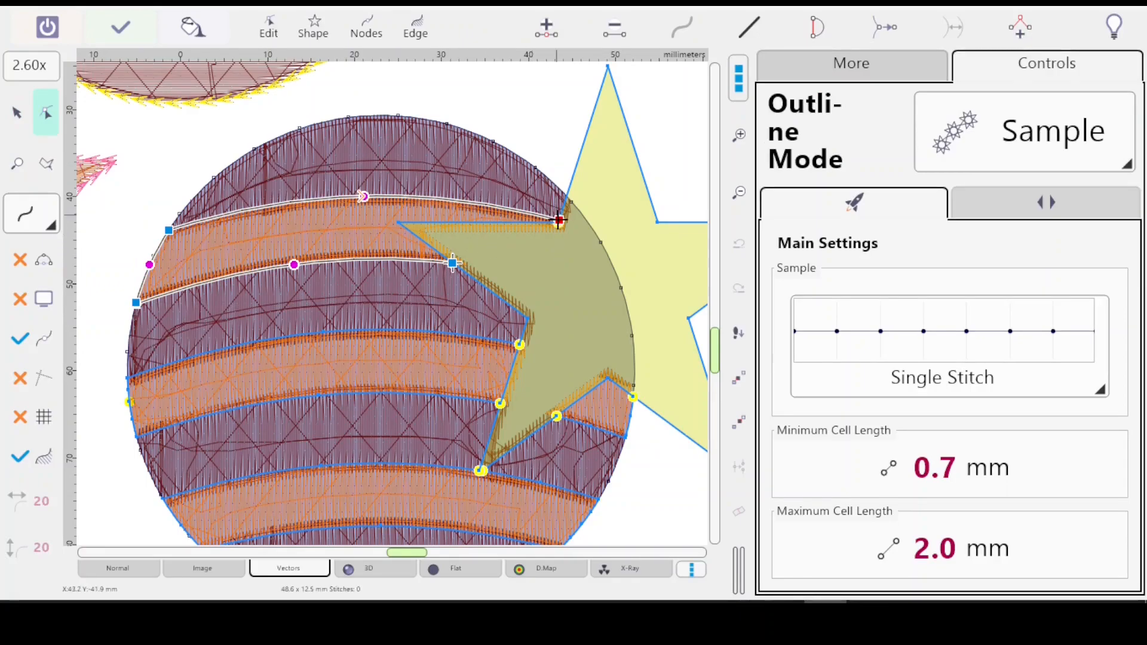
click(168, 229)
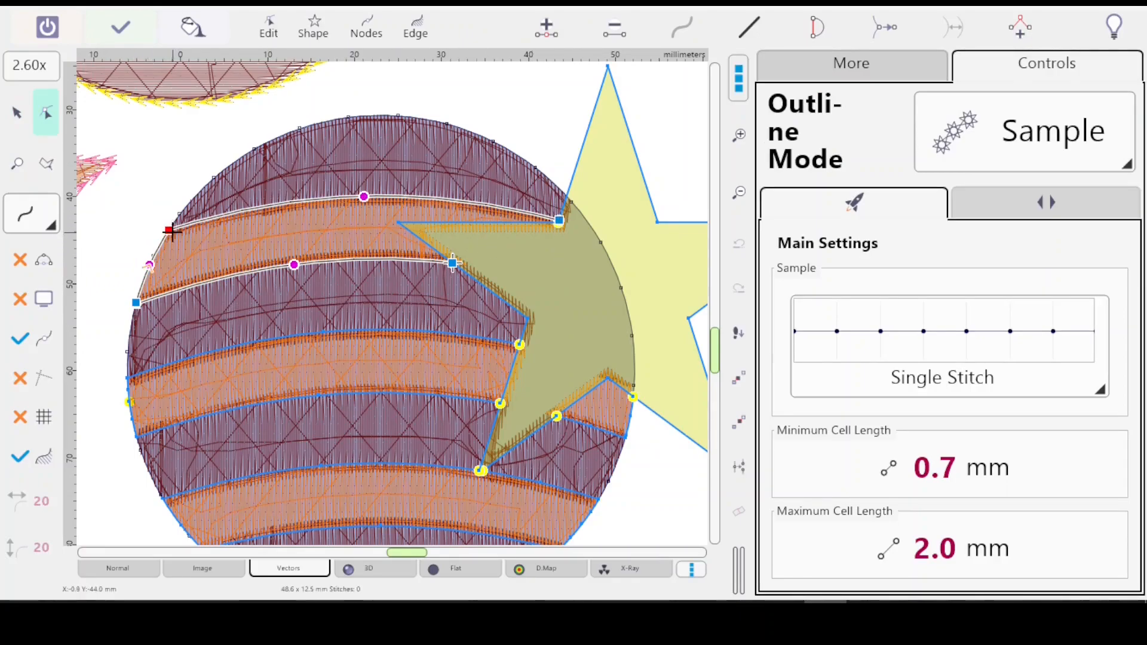
right_click(169, 229)
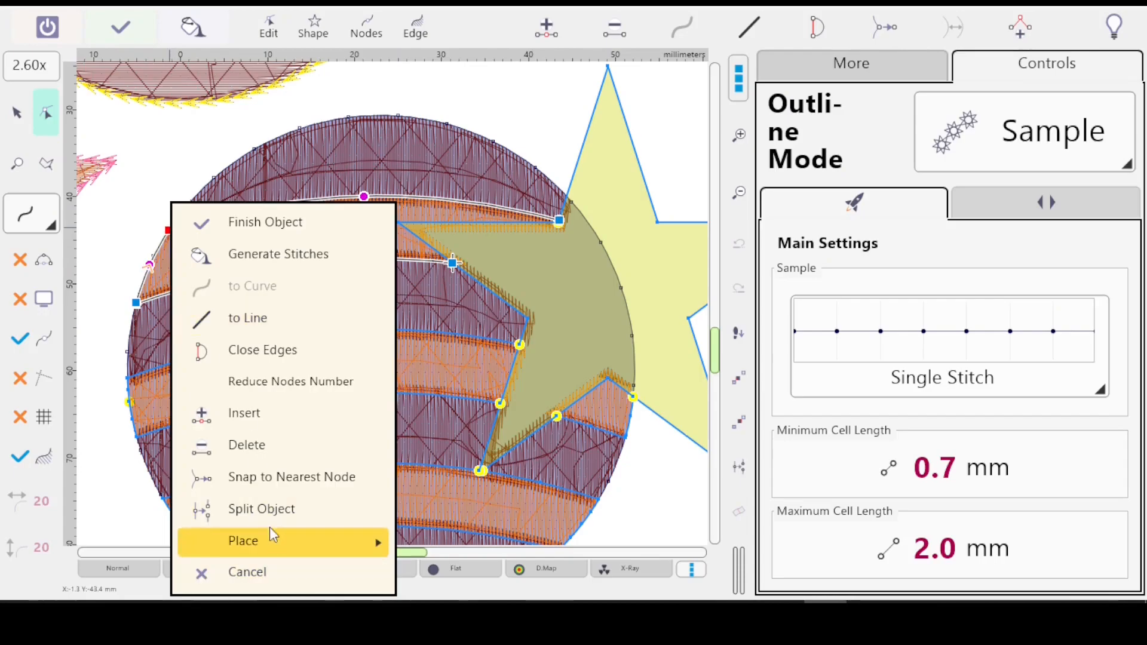
click(261, 508)
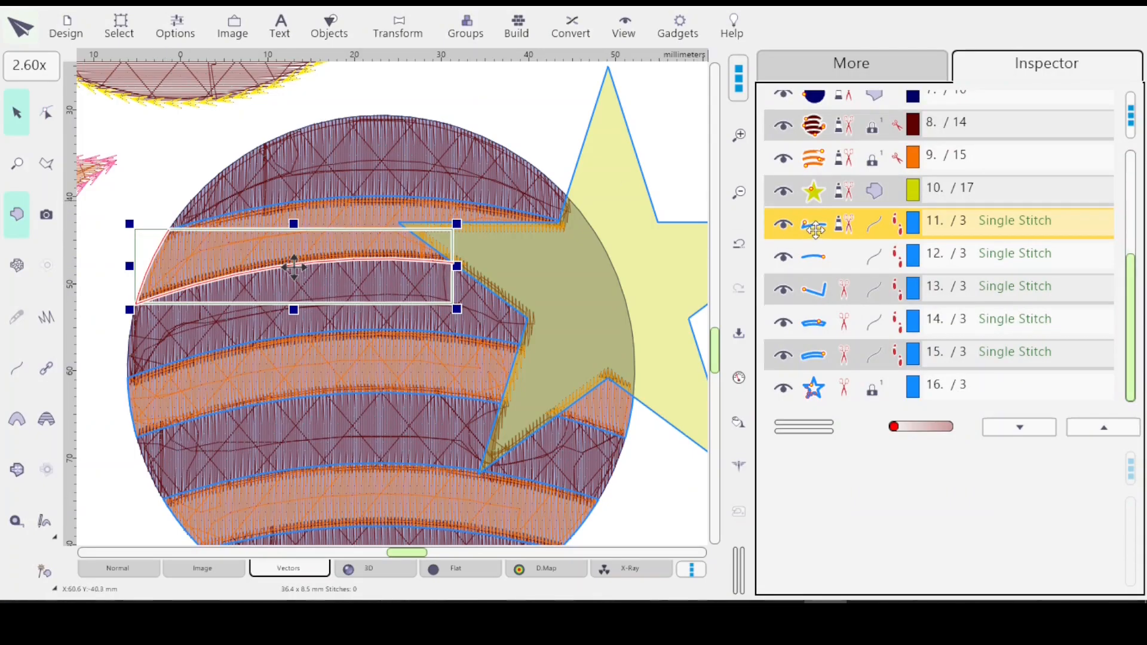
Step: Split the remaining top stripe outline at its lower-left node and delete the short segment along the circle's edge
click(54, 135)
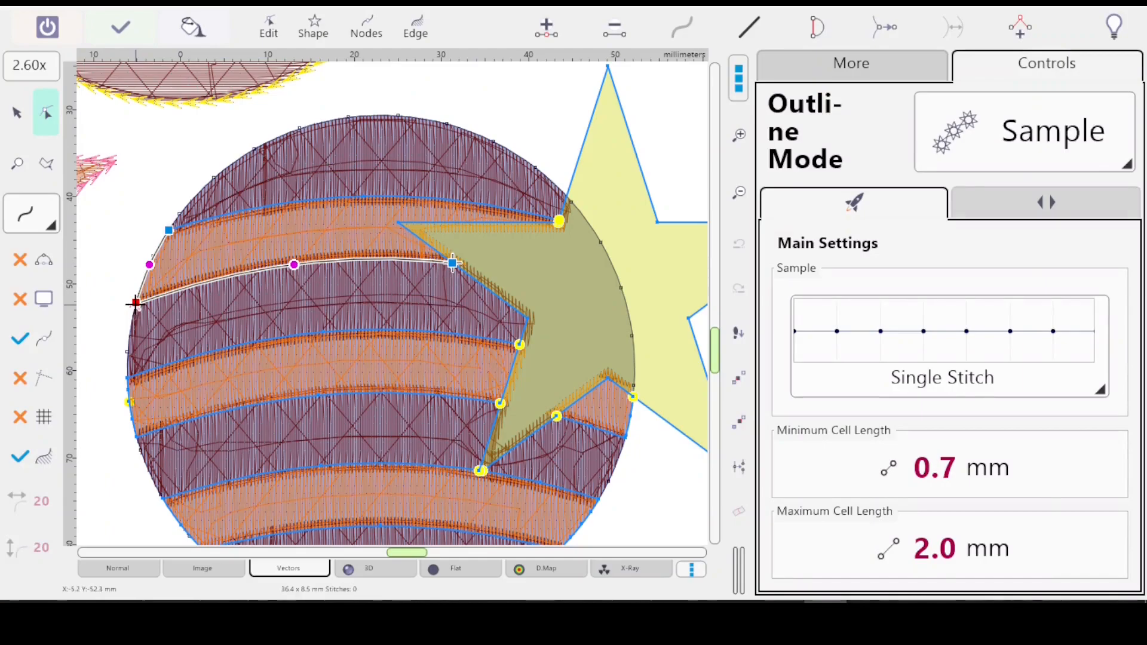
right_click(136, 305)
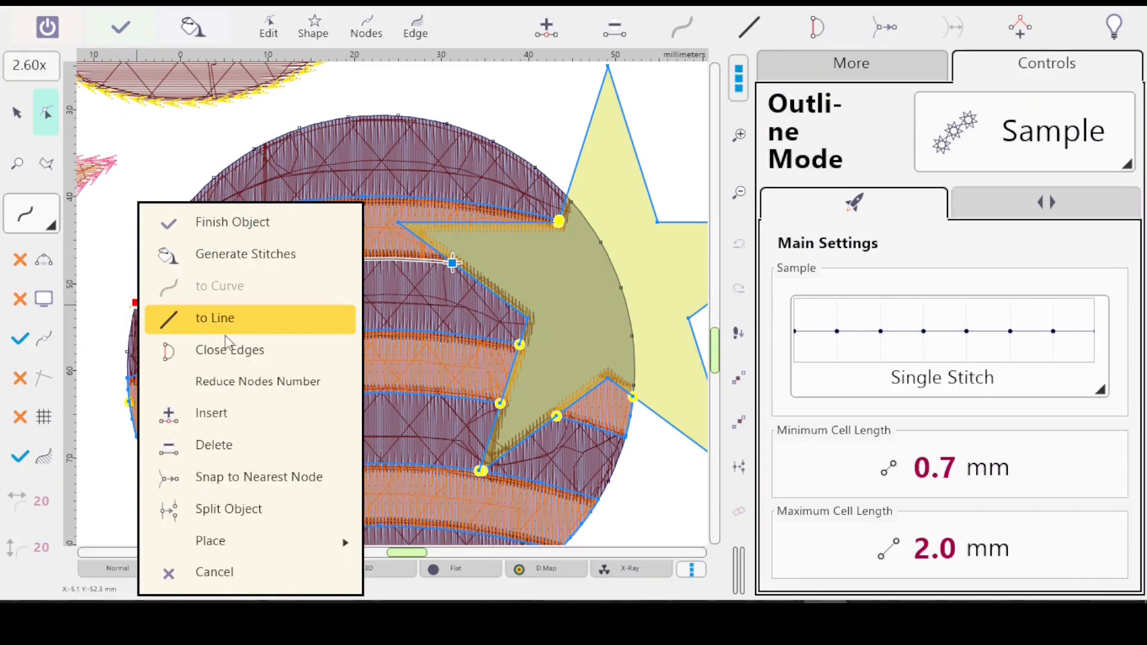
click(245, 509)
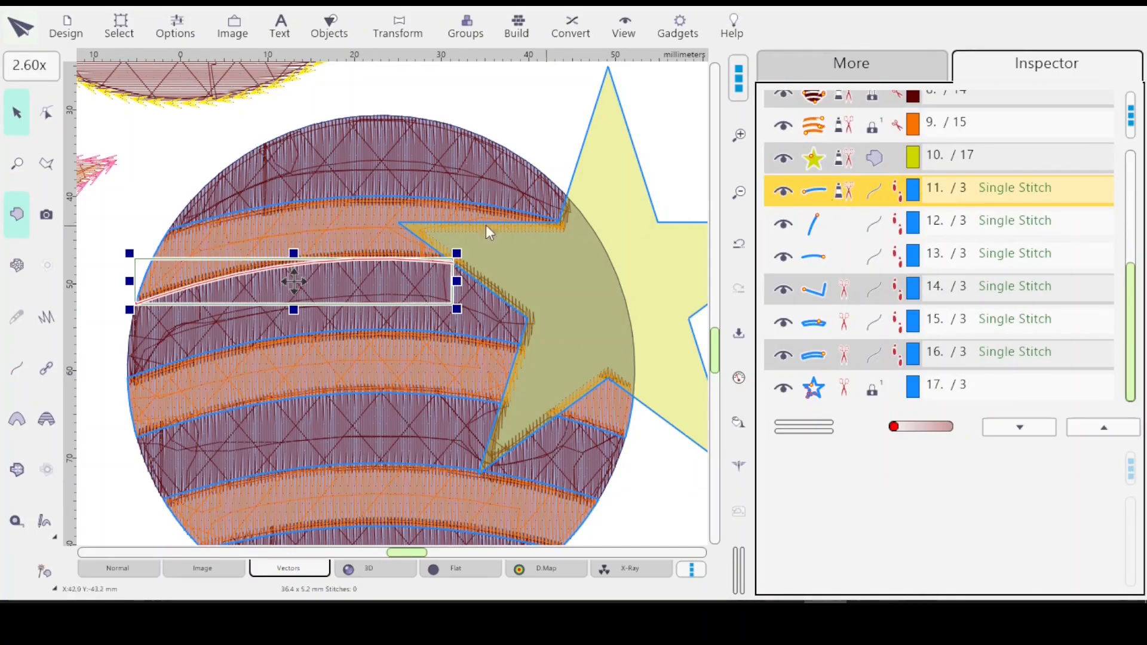
click(827, 220)
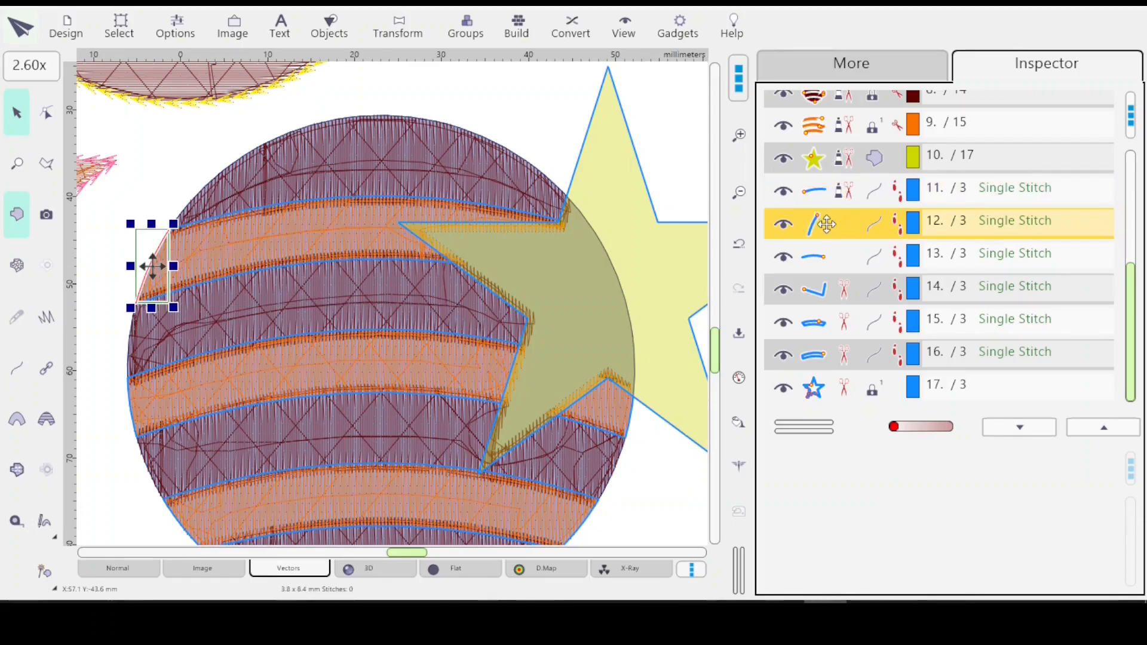
key(Delete)
Step: Split the small right-hand stripe's outline at its lower-right node and delete the short segment along the circle's edge
click(842, 252)
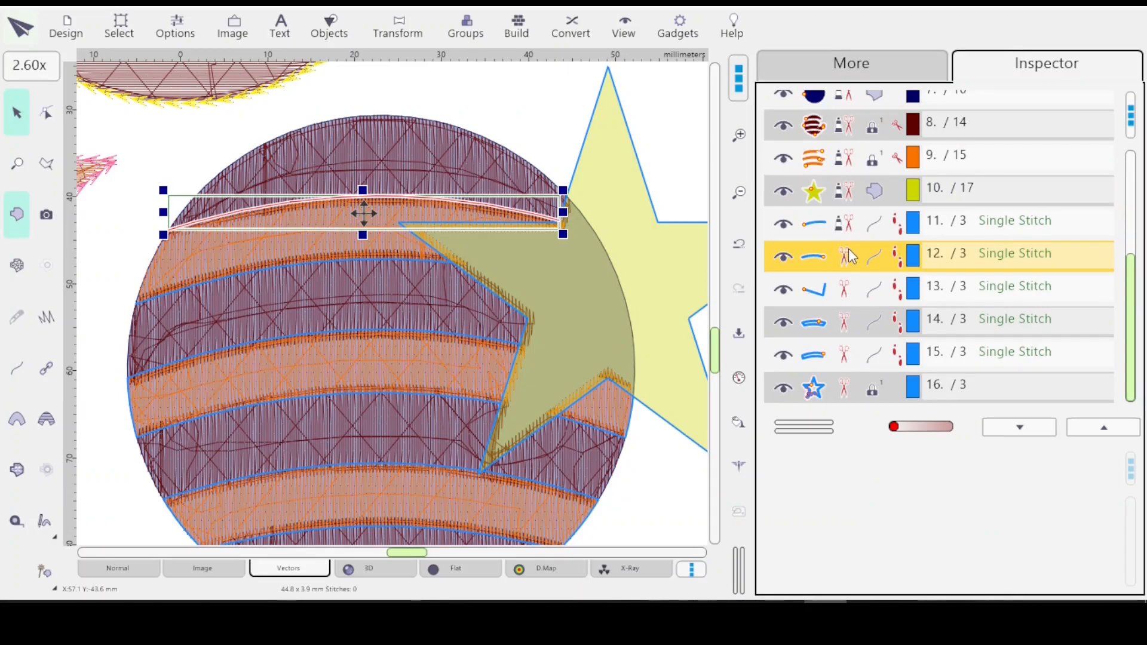
click(846, 290)
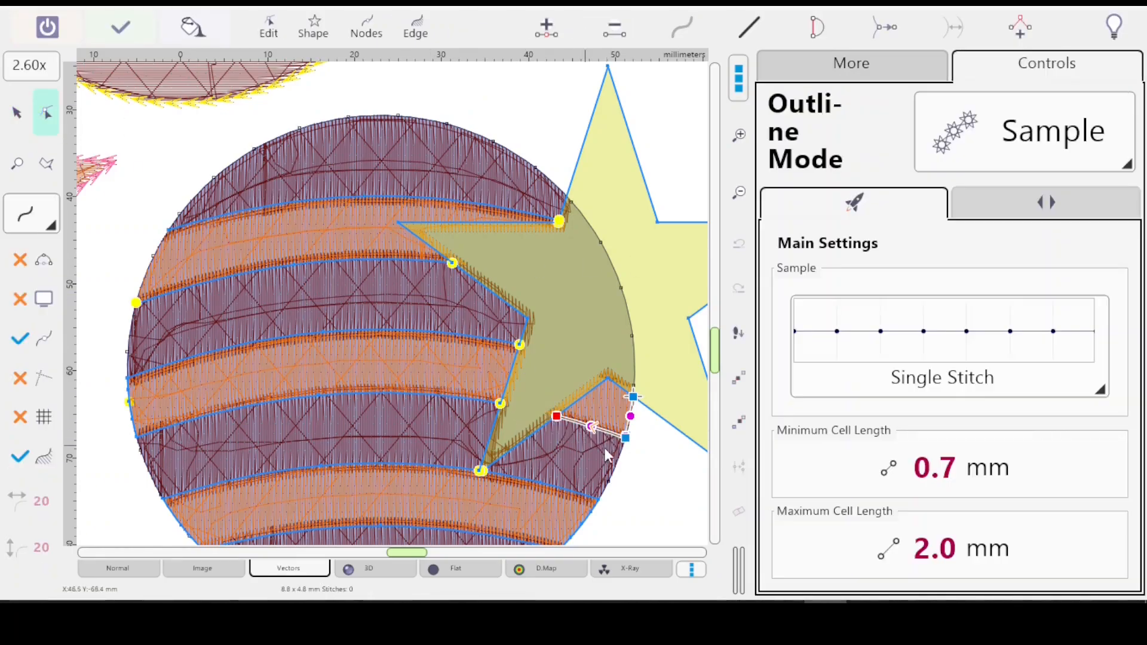
click(626, 439)
right_click(626, 439)
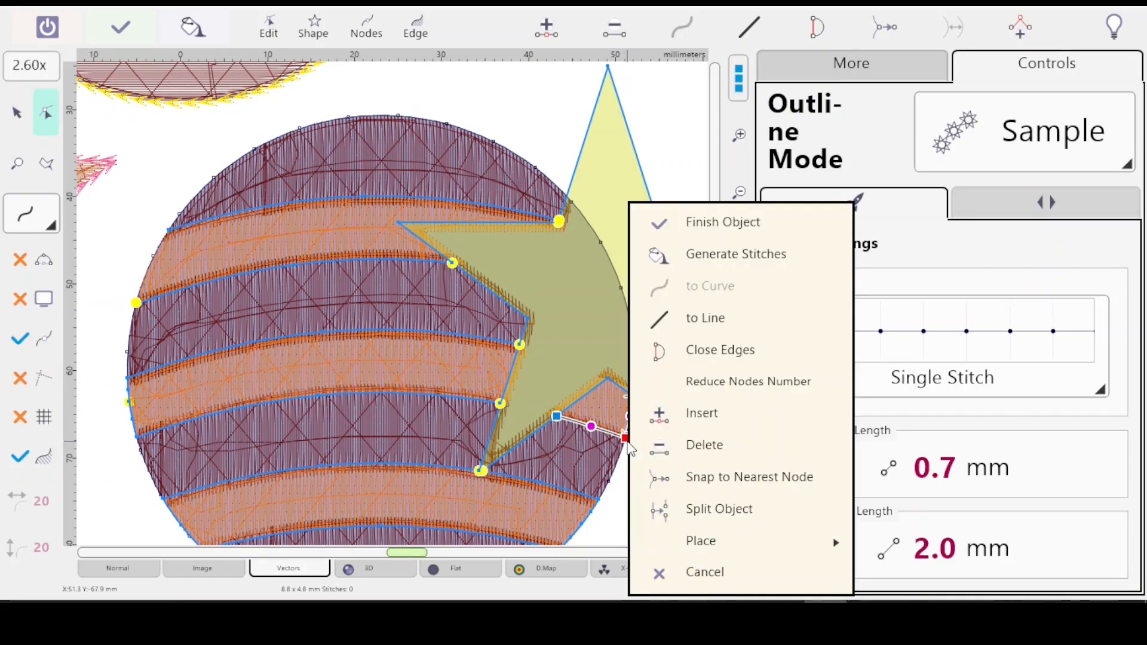
click(705, 508)
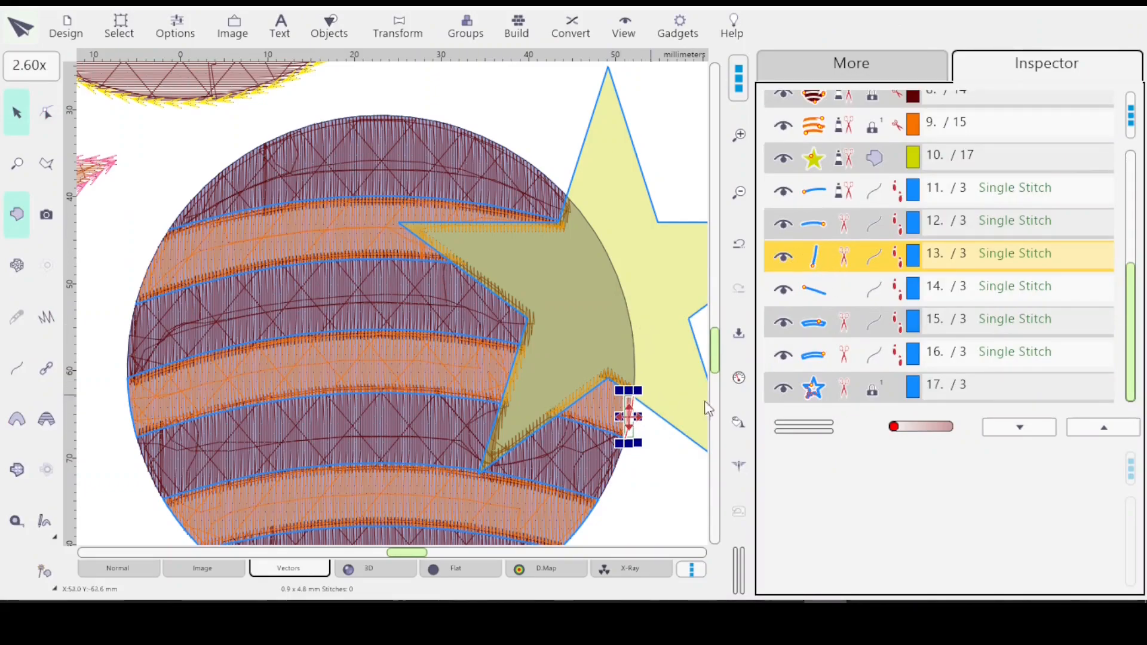
key(Delete)
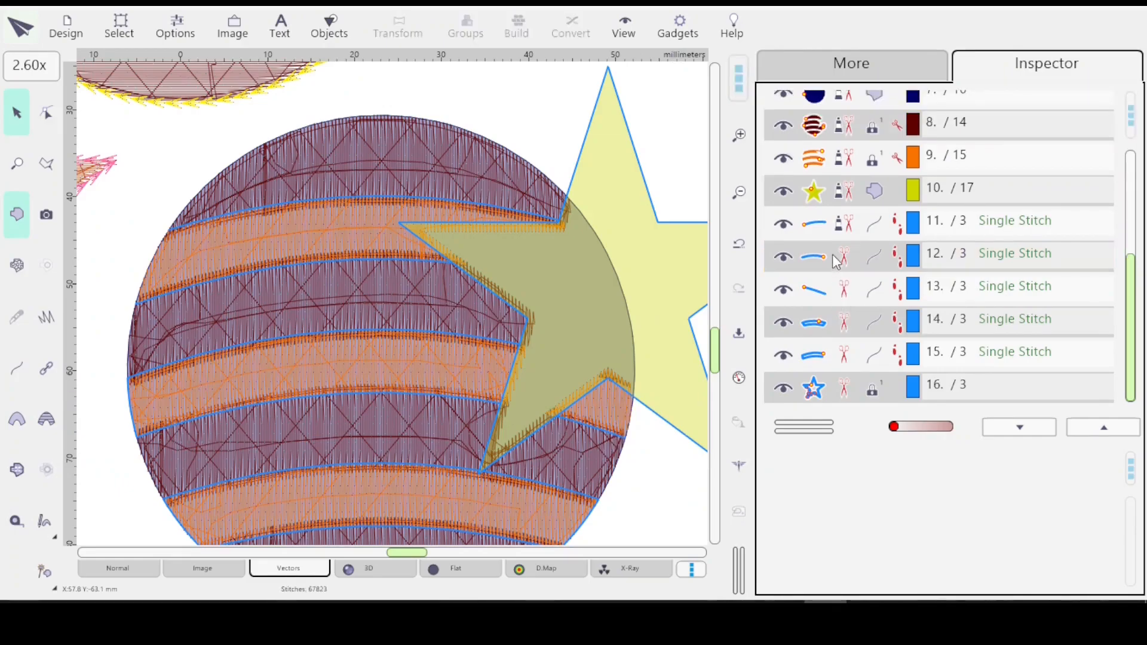
Step: Split the bottom orange stripe's outline, object 14, at its upper-left node where it meets the circle's edge
click(828, 285)
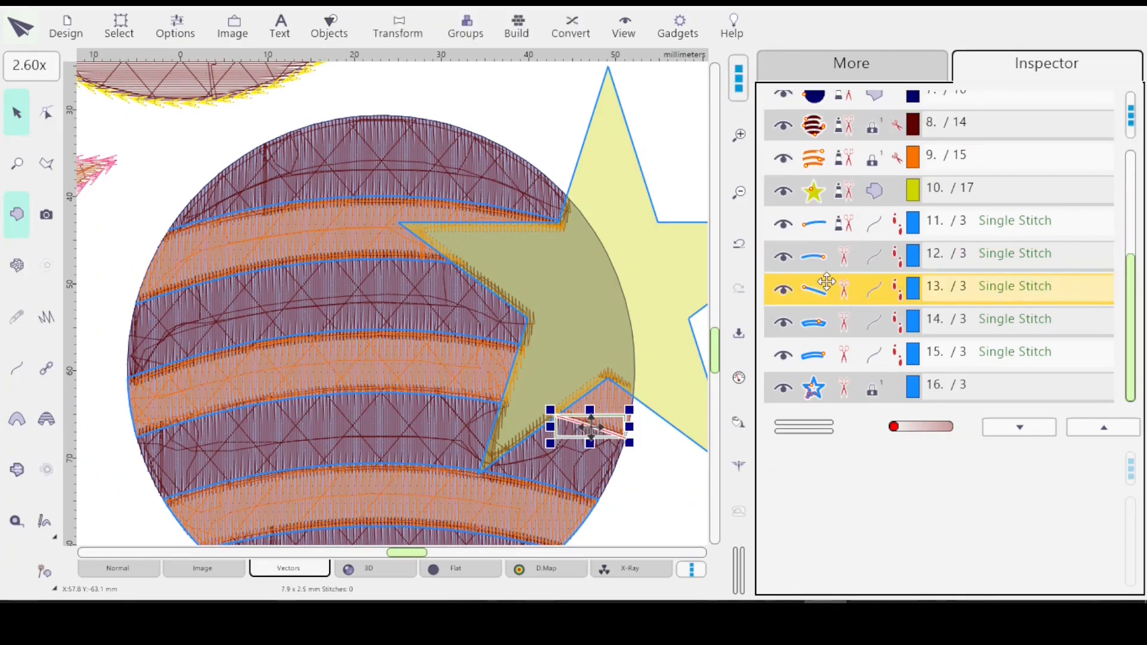
click(839, 327)
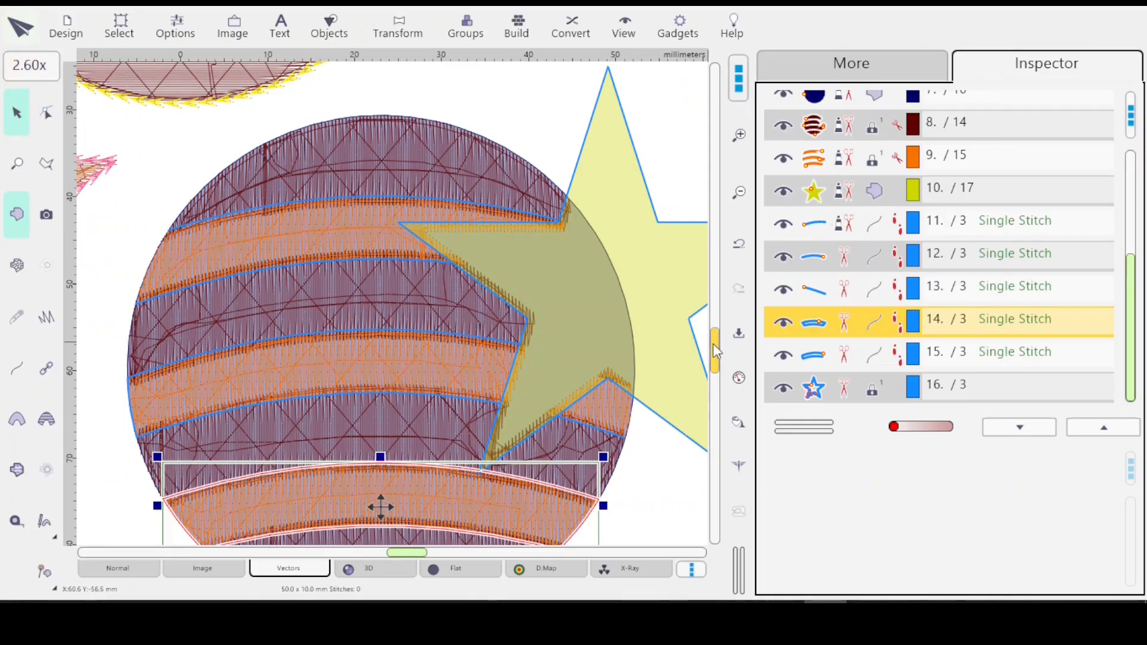
drag(713, 345, 715, 350)
click(47, 118)
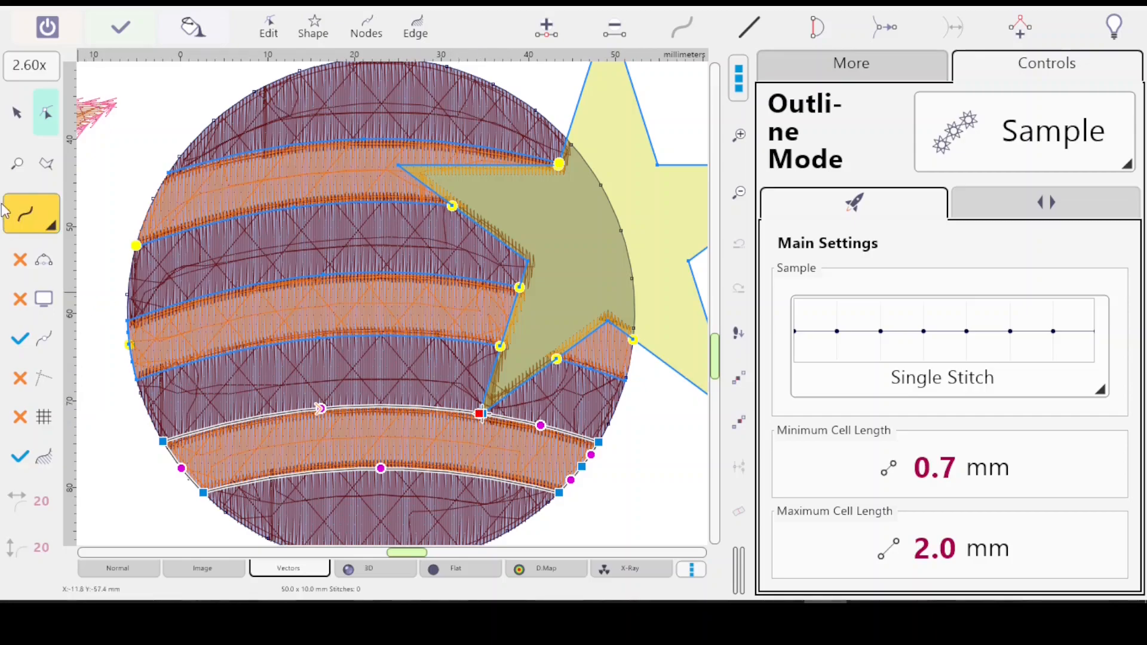
click(17, 163)
drag(442, 389, 516, 448)
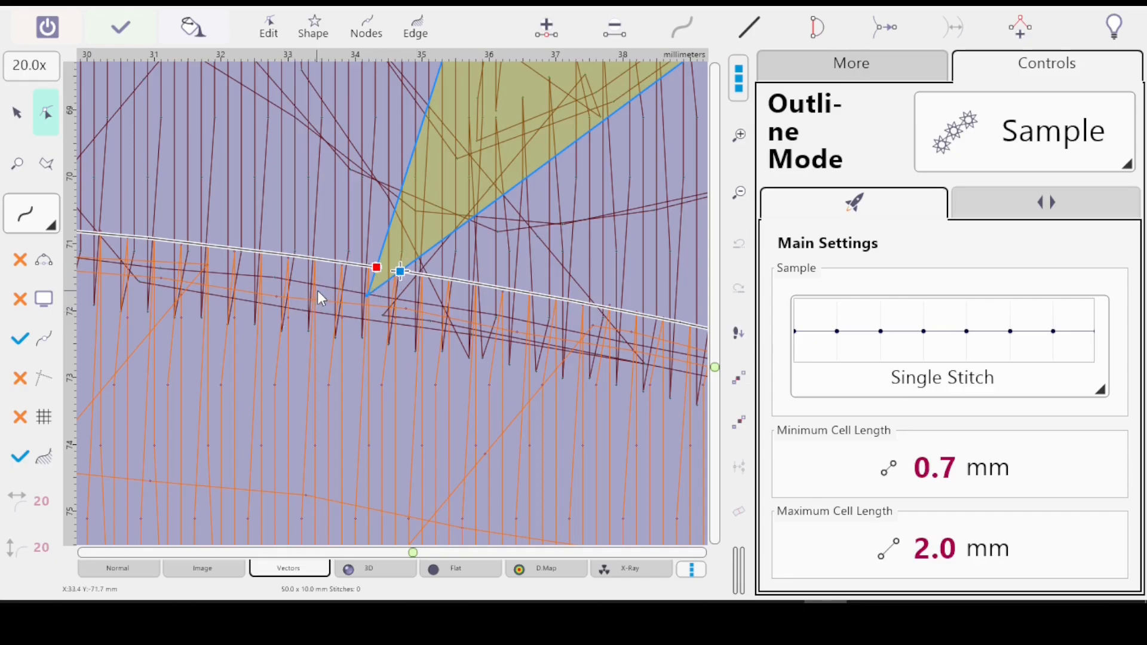
scroll(319, 293, down, 5)
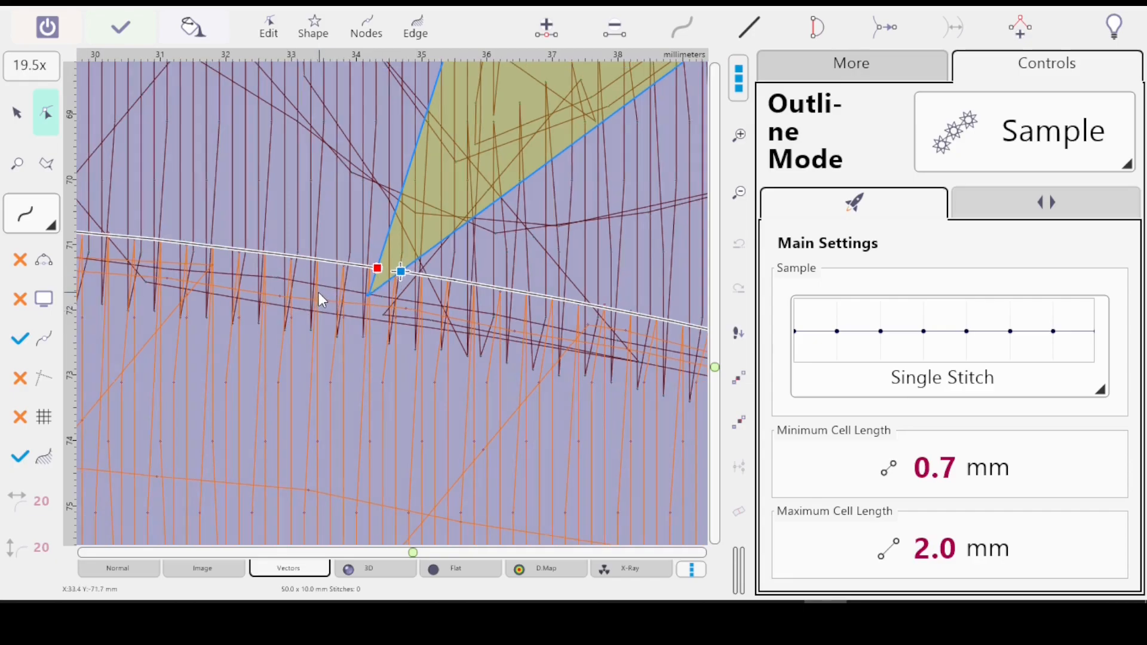
scroll(311, 287, down, 4)
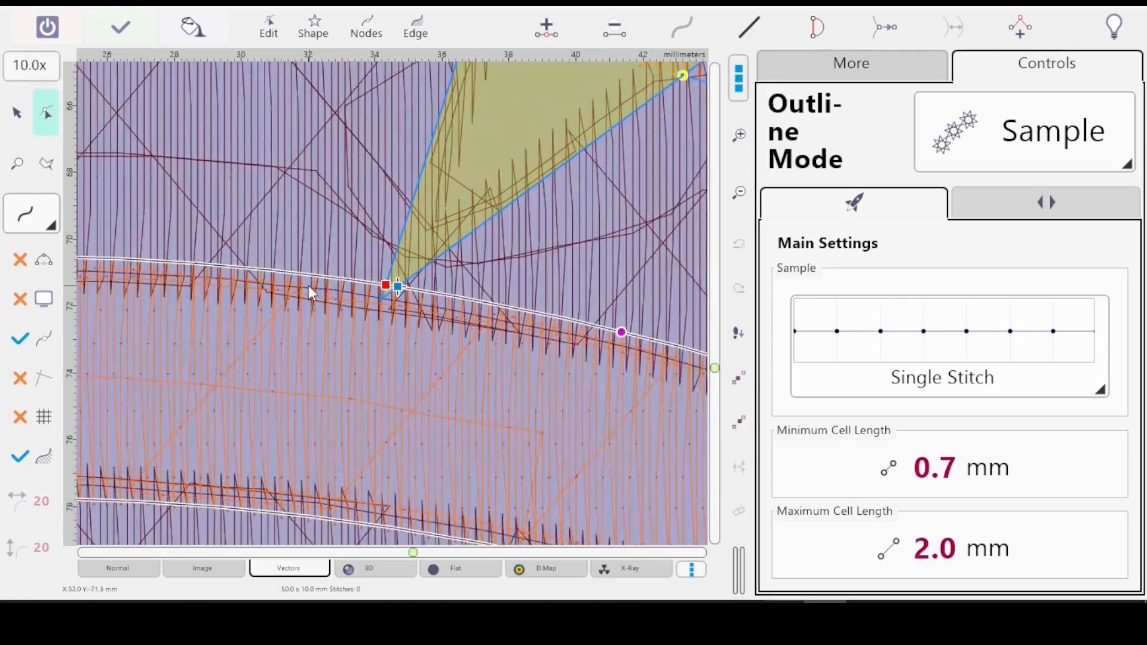
scroll(271, 293, down, 1)
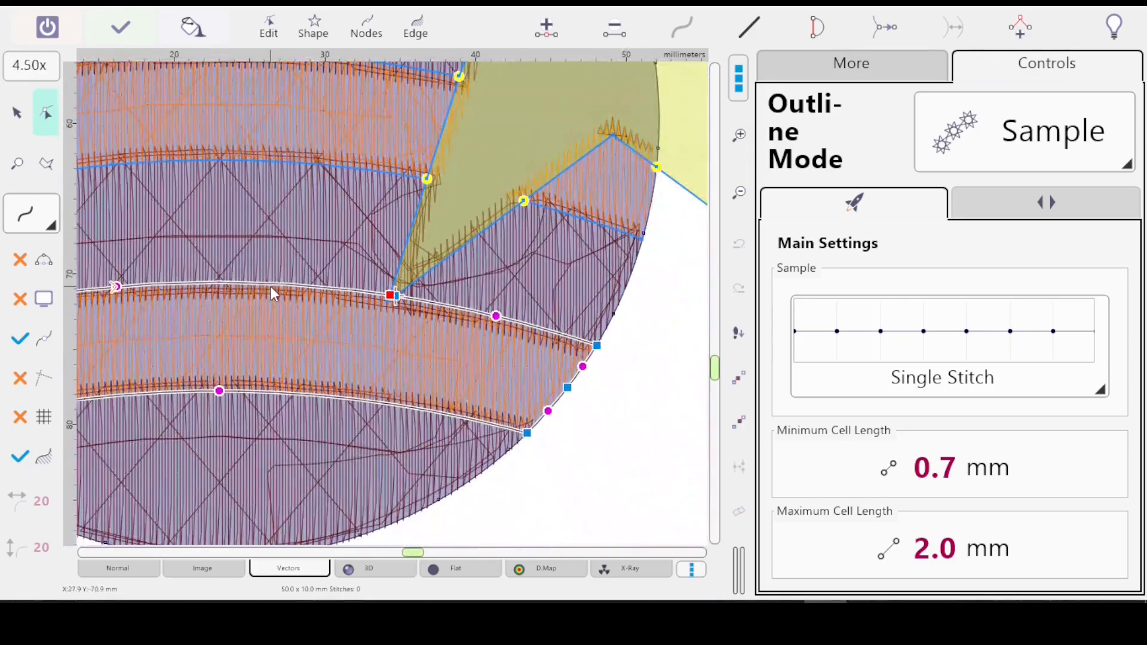
drag(413, 553, 408, 553)
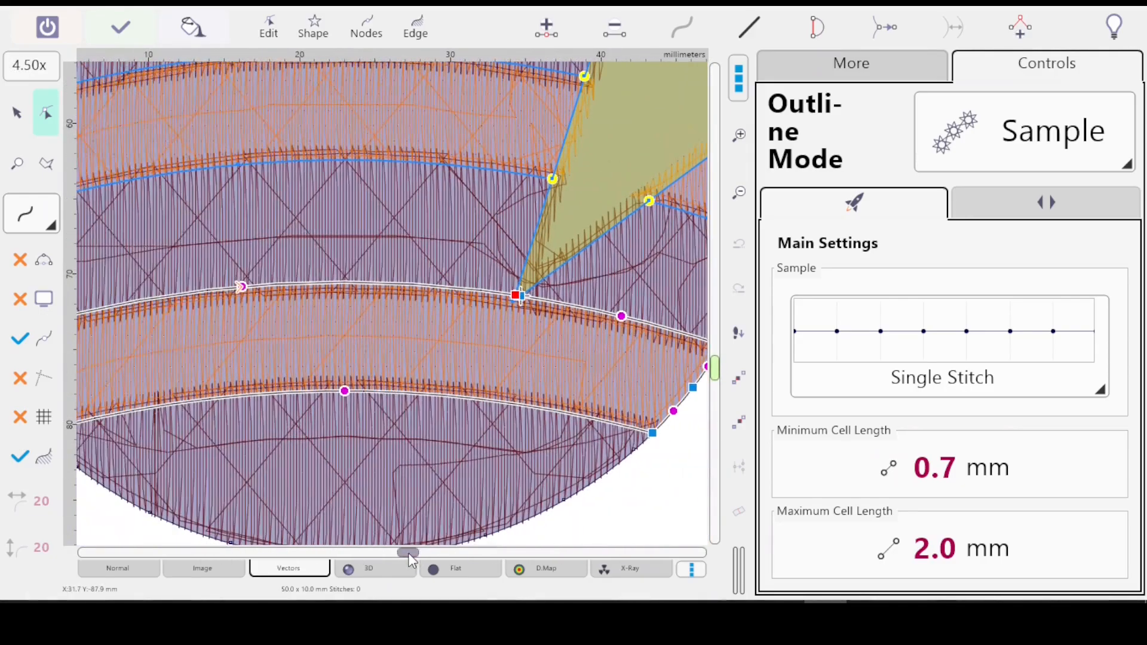
scroll(378, 426, down, 4)
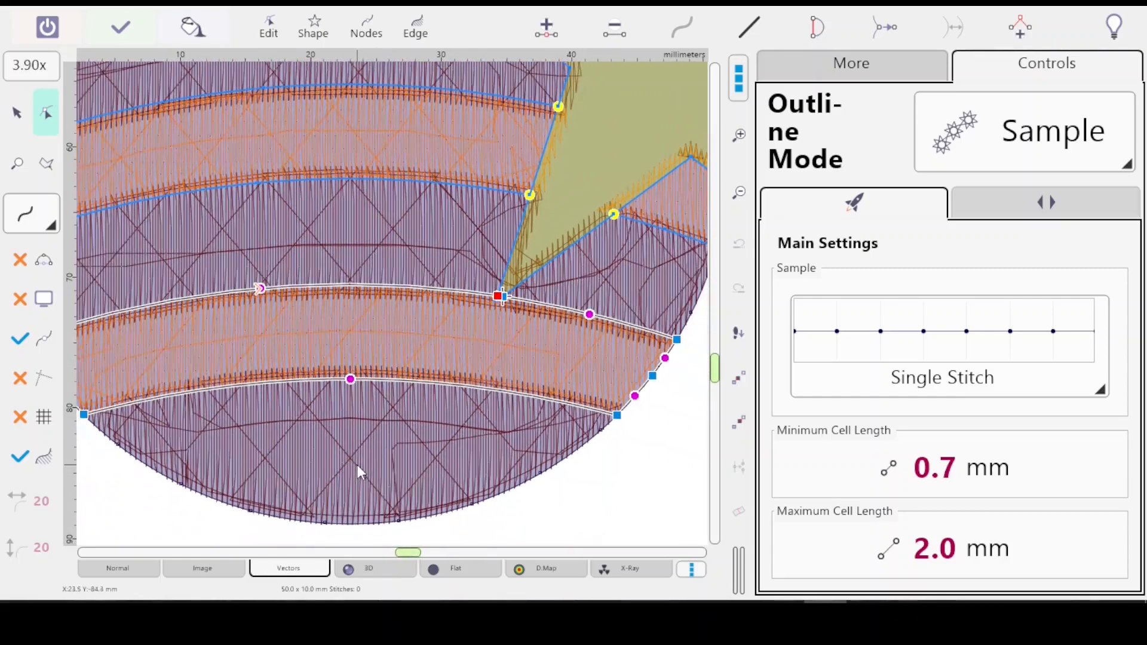
scroll(360, 476, down, 1)
drag(406, 553, 401, 553)
scroll(405, 484, down, 1)
mouse_move(416, 475)
mouse_down()
mouse_move(456, 482)
mouse_move(392, 471)
mouse_move(400, 487)
mouse_up()
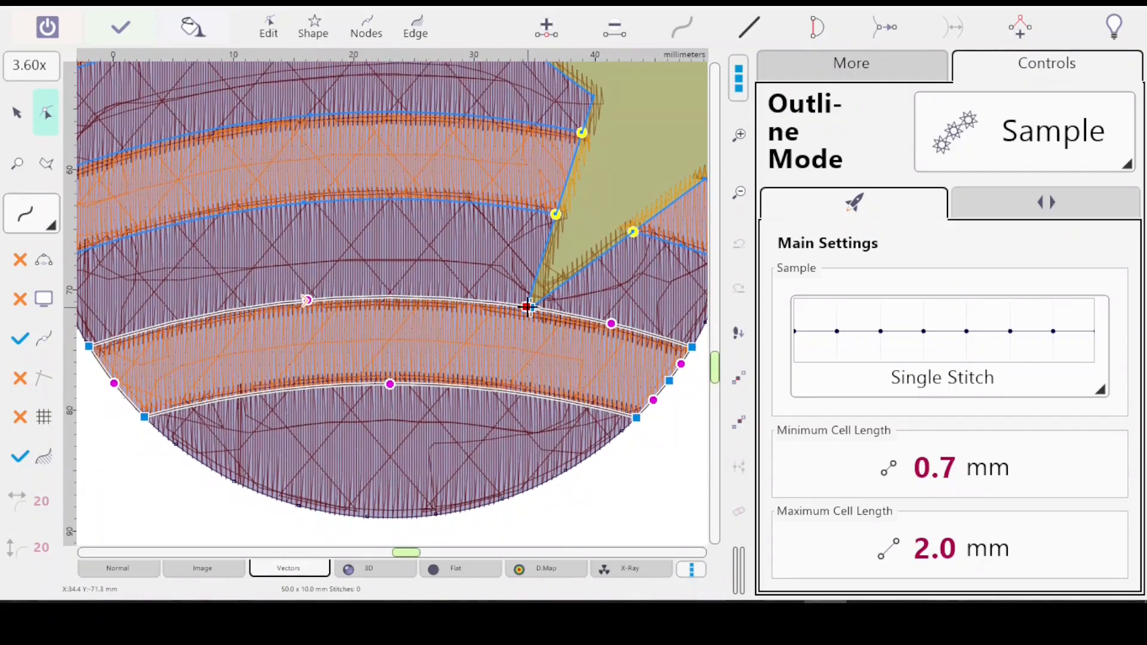
click(88, 345)
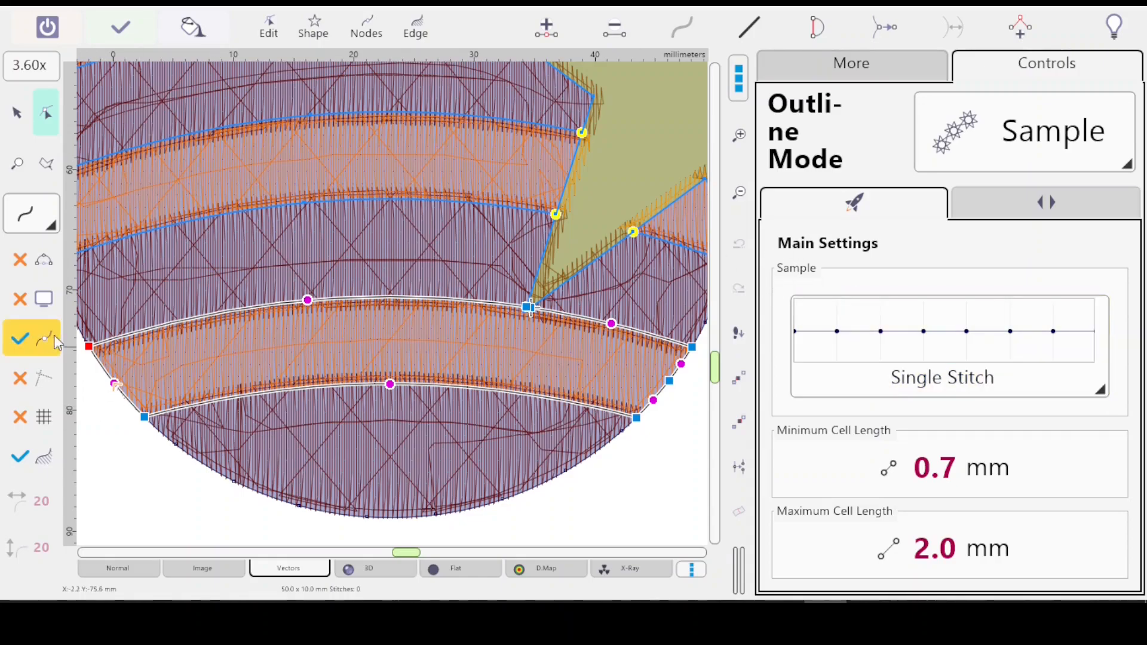
right_click(88, 345)
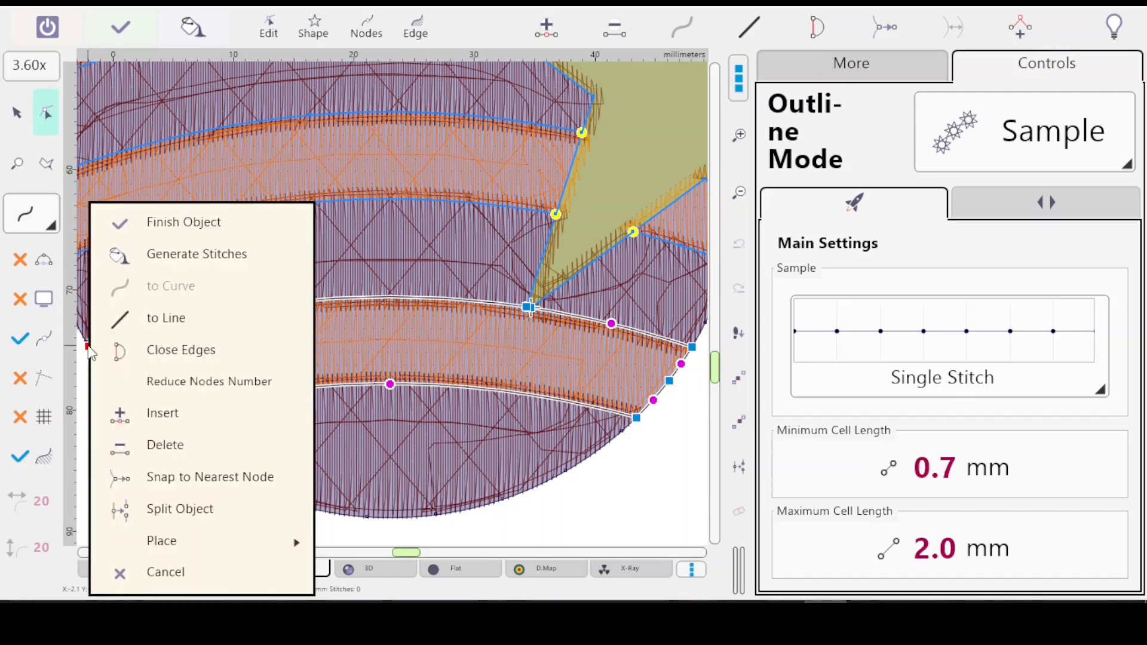
click(173, 511)
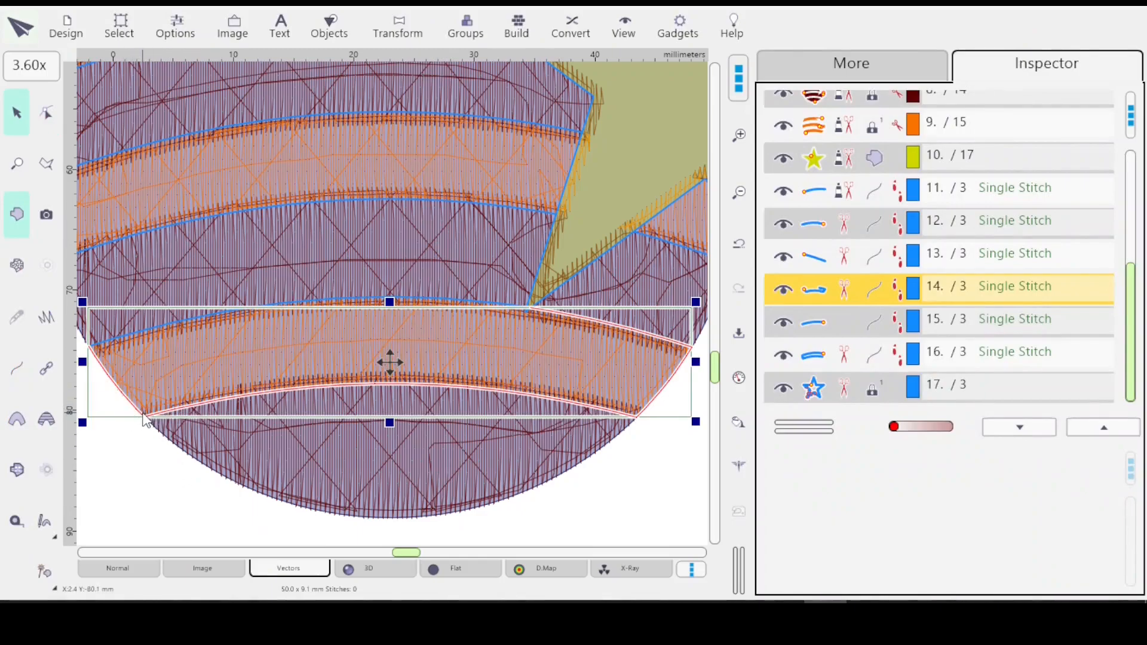
Step: Split the remaining bottom stripe outline at its lower-left node and delete the short left-hand segment along the circle's edge
double_click(113, 385)
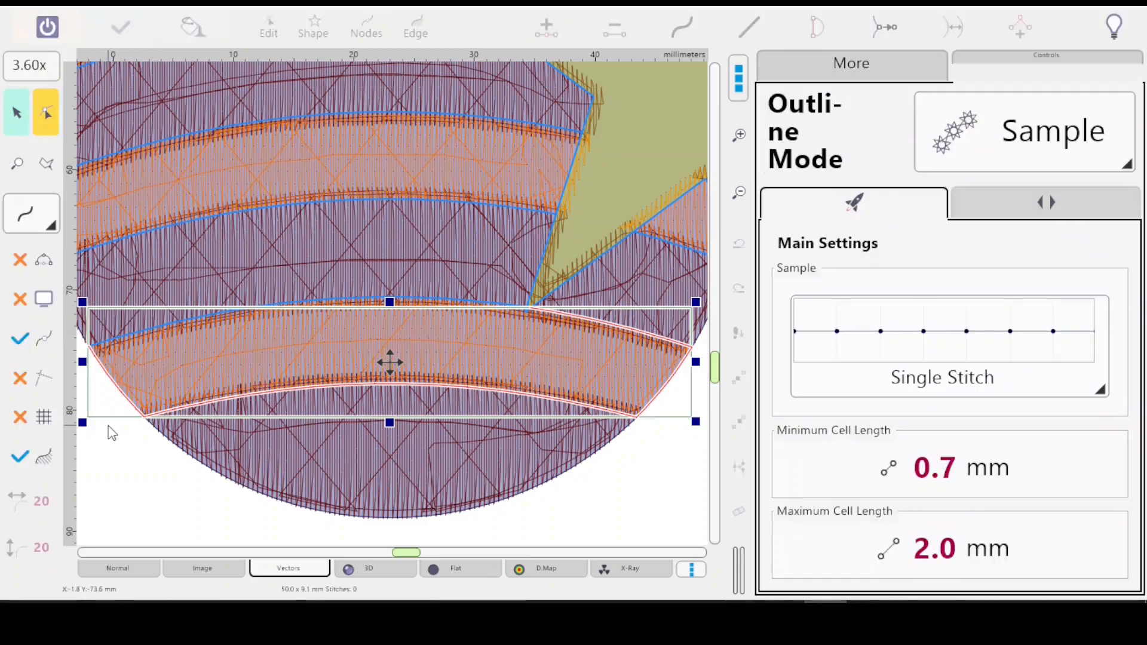
click(144, 417)
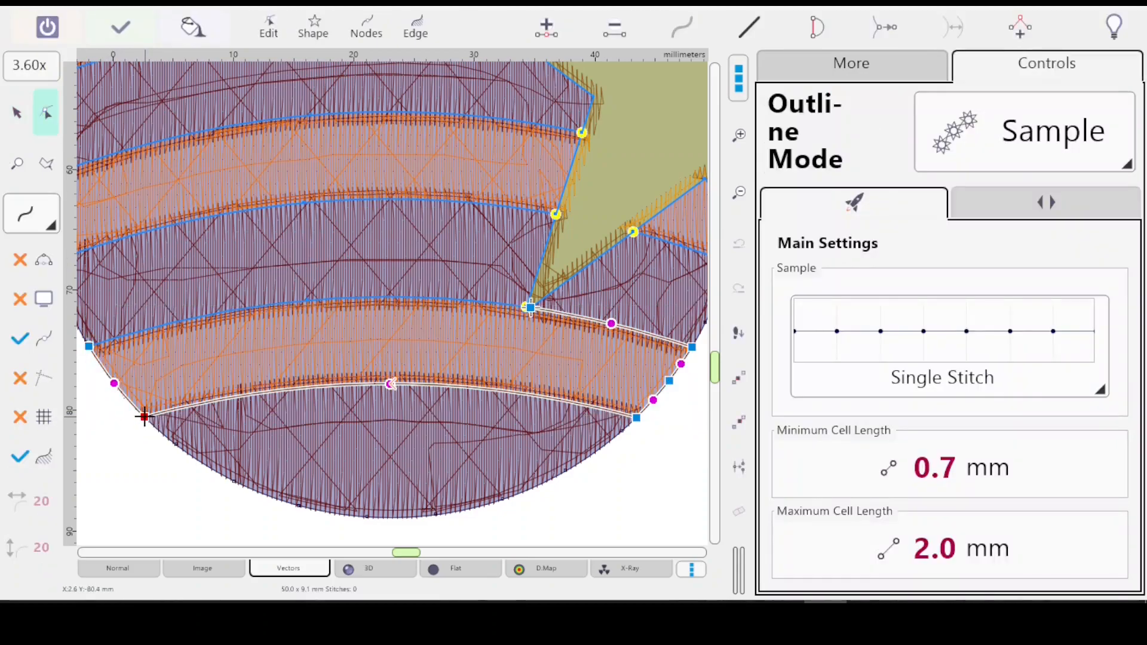
right_click(144, 417)
click(237, 508)
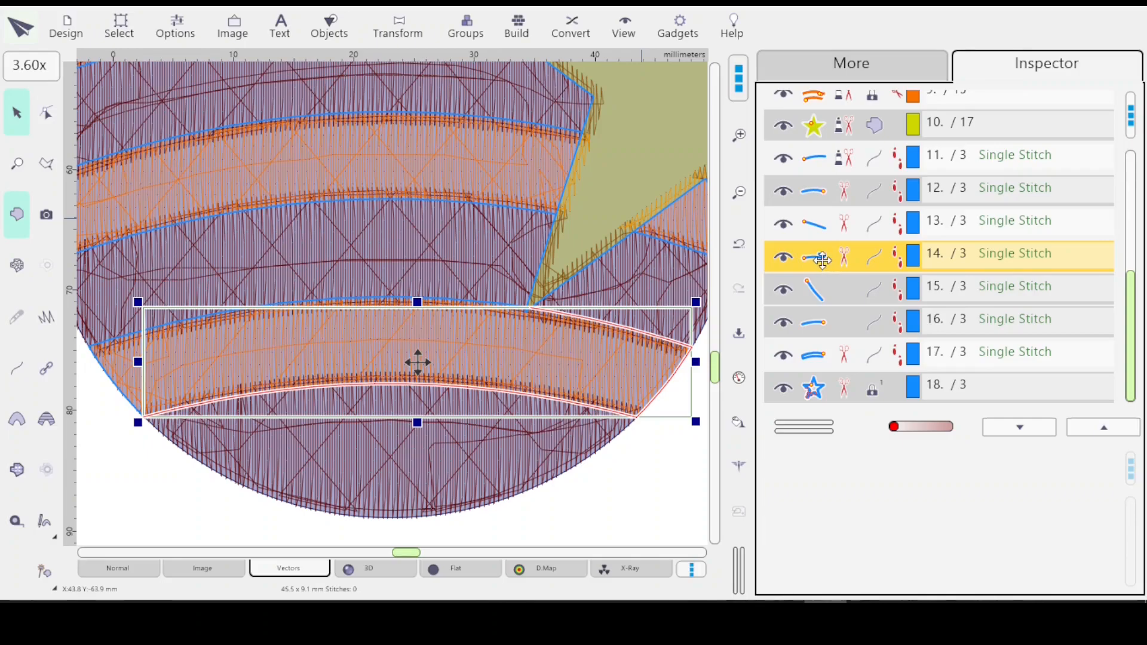
click(834, 228)
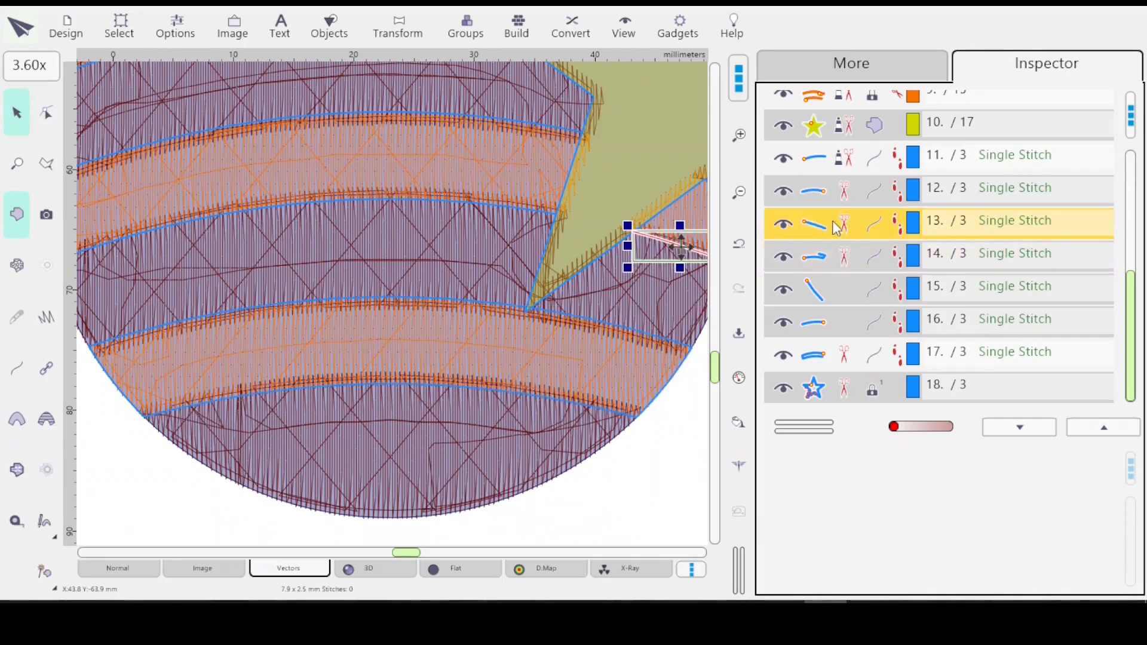
click(826, 293)
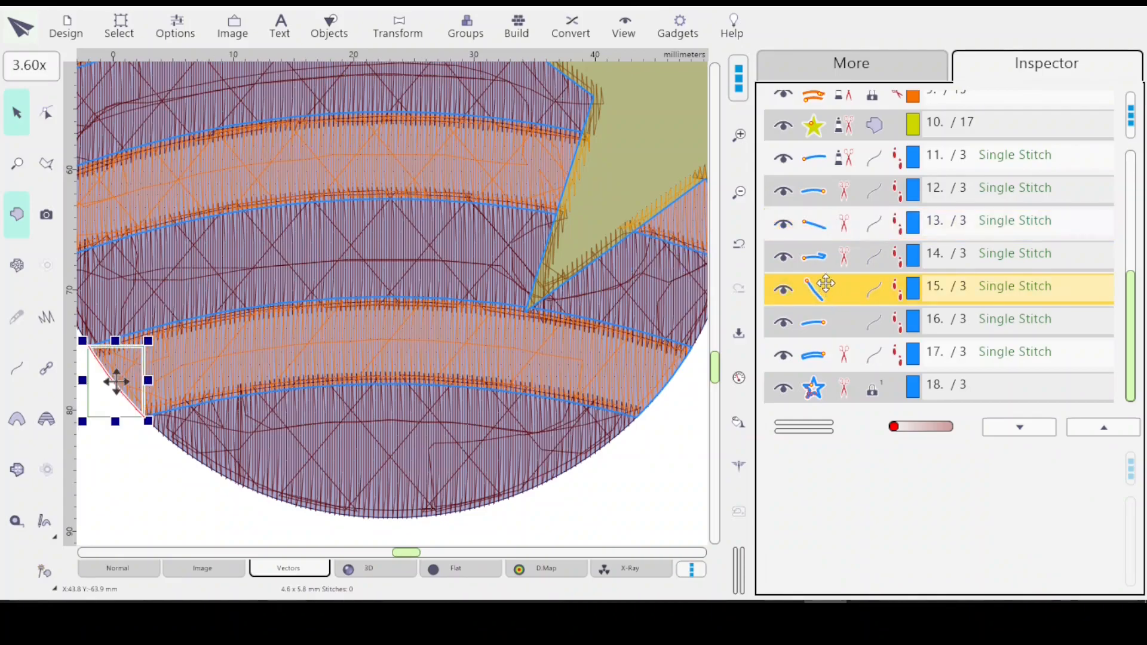
key(Delete)
Step: Split the rest of the bottom stripe outline, object 14, at its lower-right node on the circle's edge
click(831, 290)
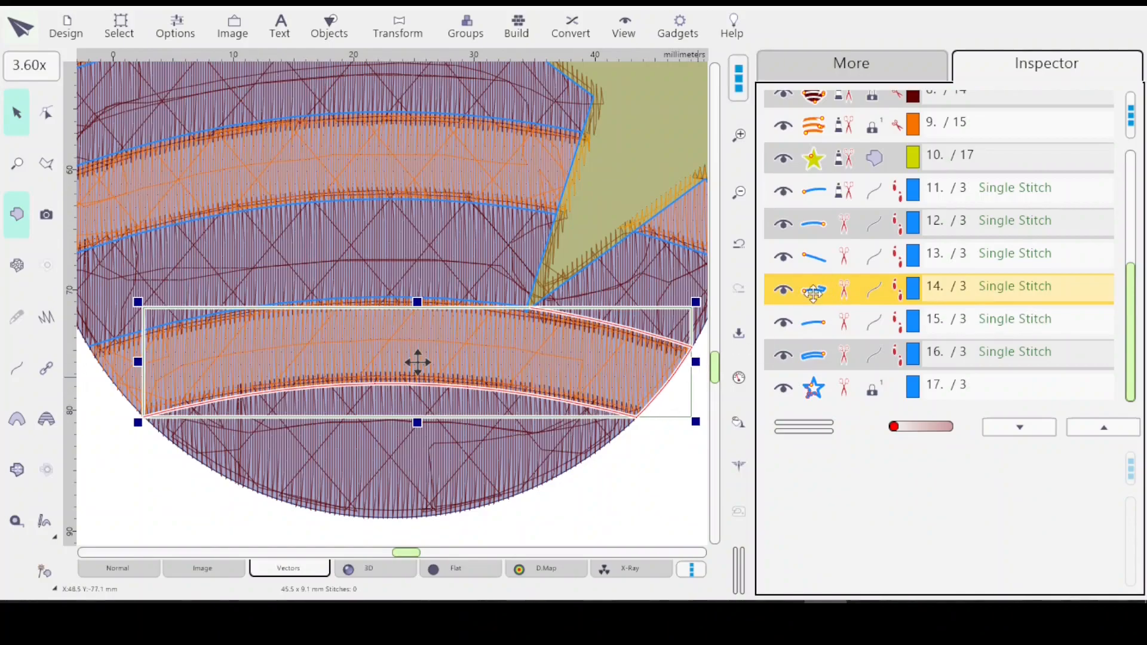
click(46, 117)
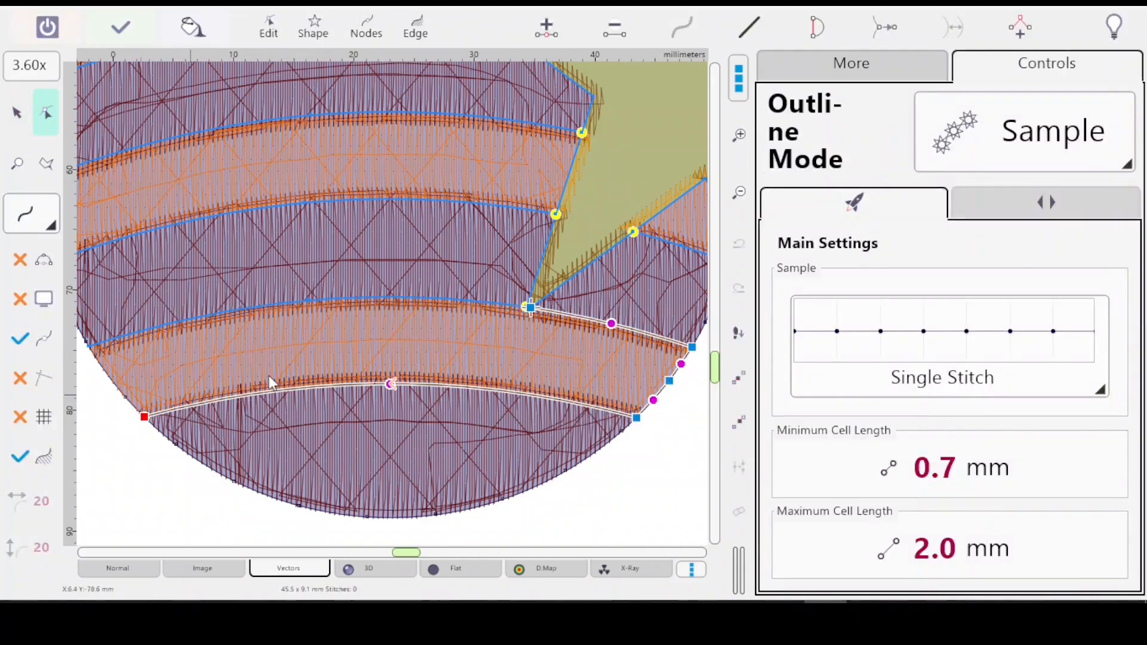
right_click(636, 418)
click(719, 508)
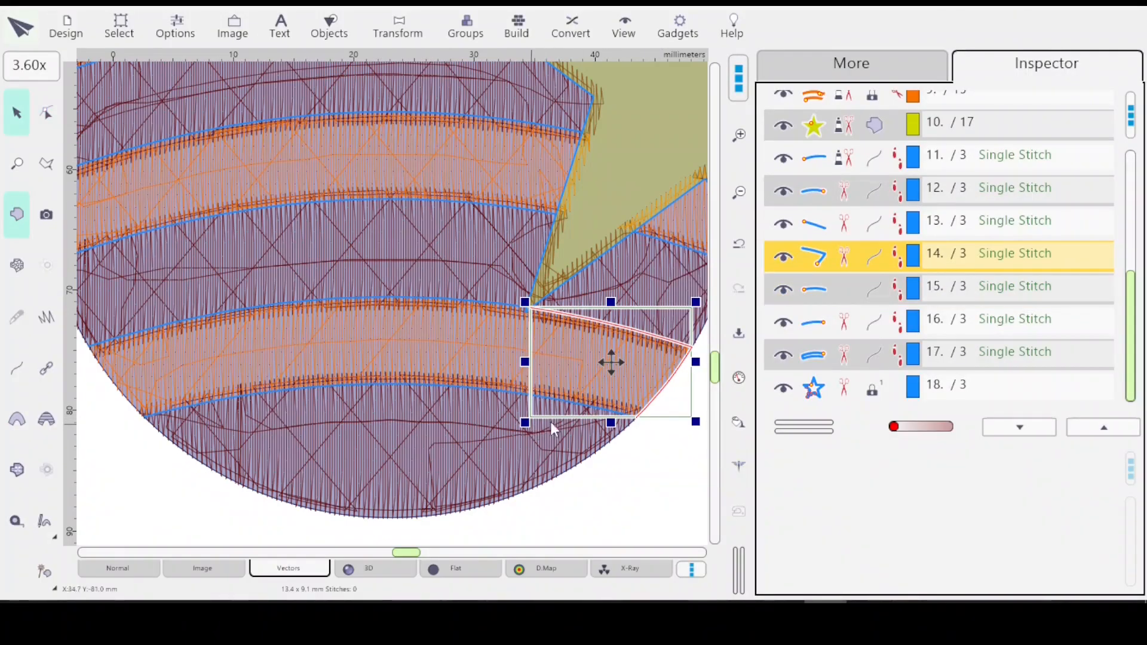
Step: Split the bottom stripe's right-hand outline at its upper-right node and delete the short segment along the circle's edge
double_click(587, 404)
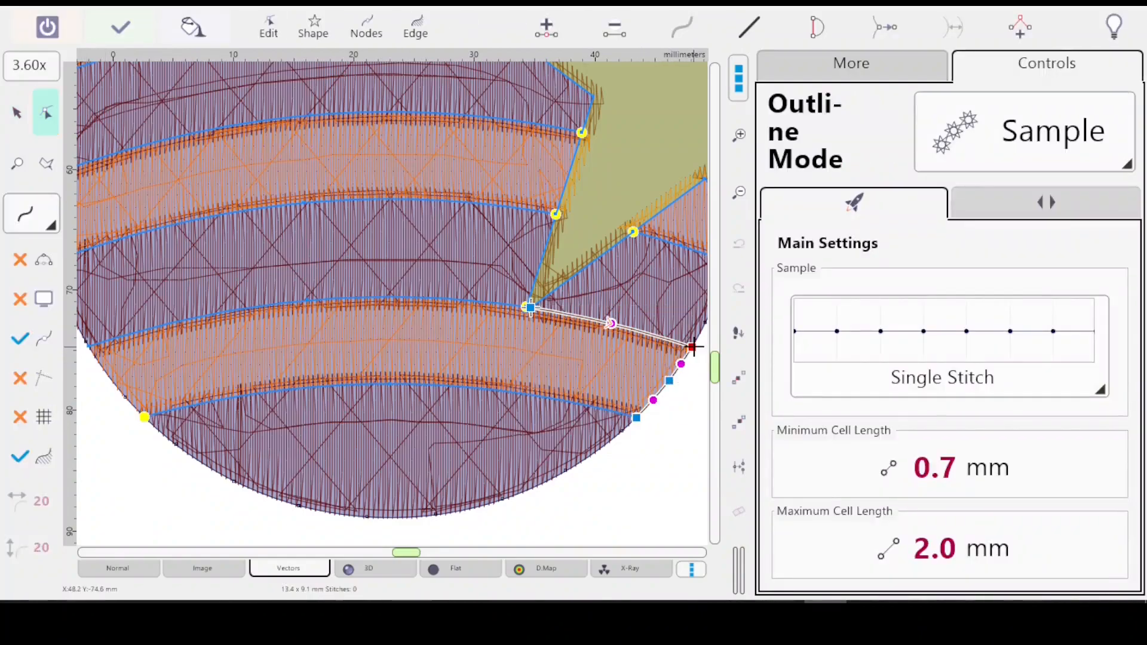
right_click(692, 346)
click(777, 508)
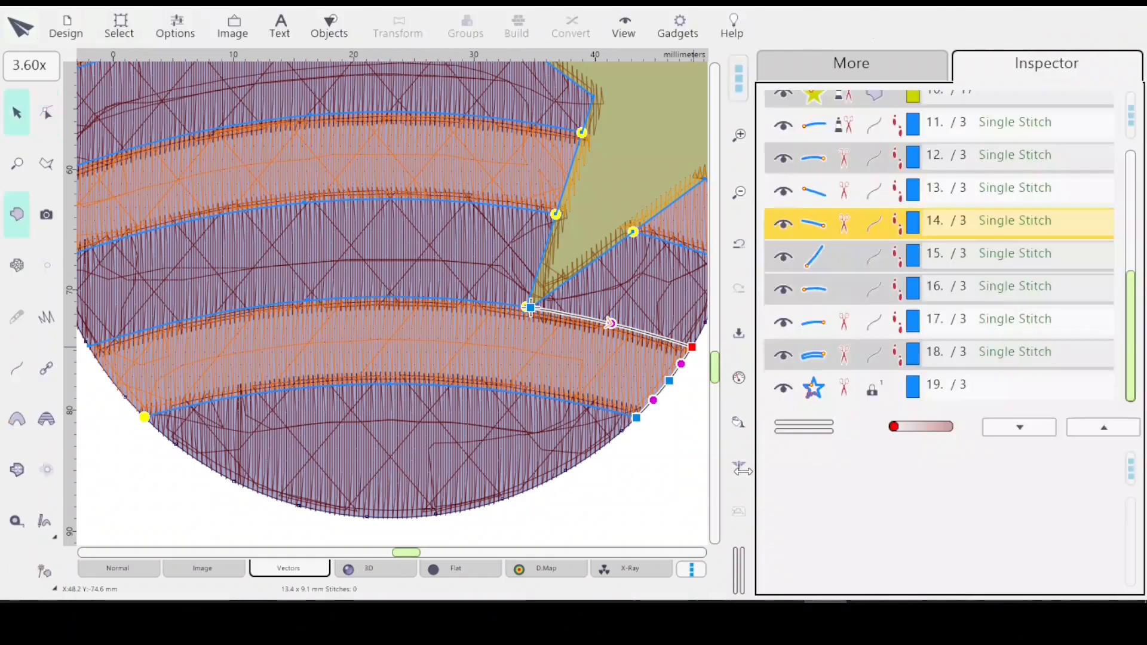
click(833, 255)
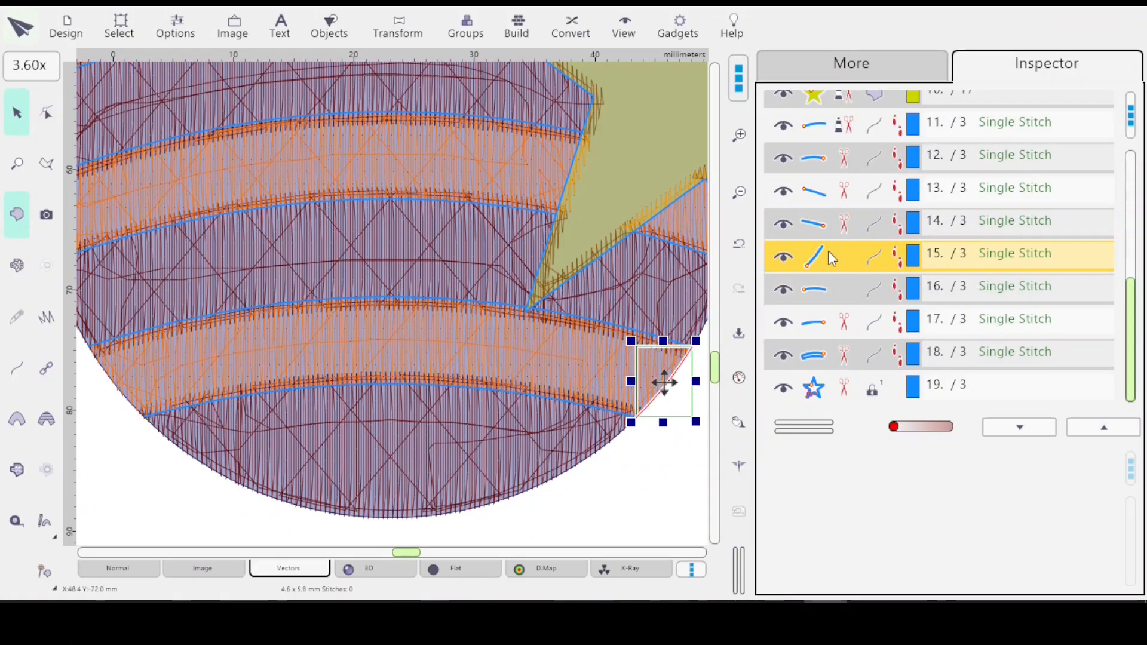
key(Delete)
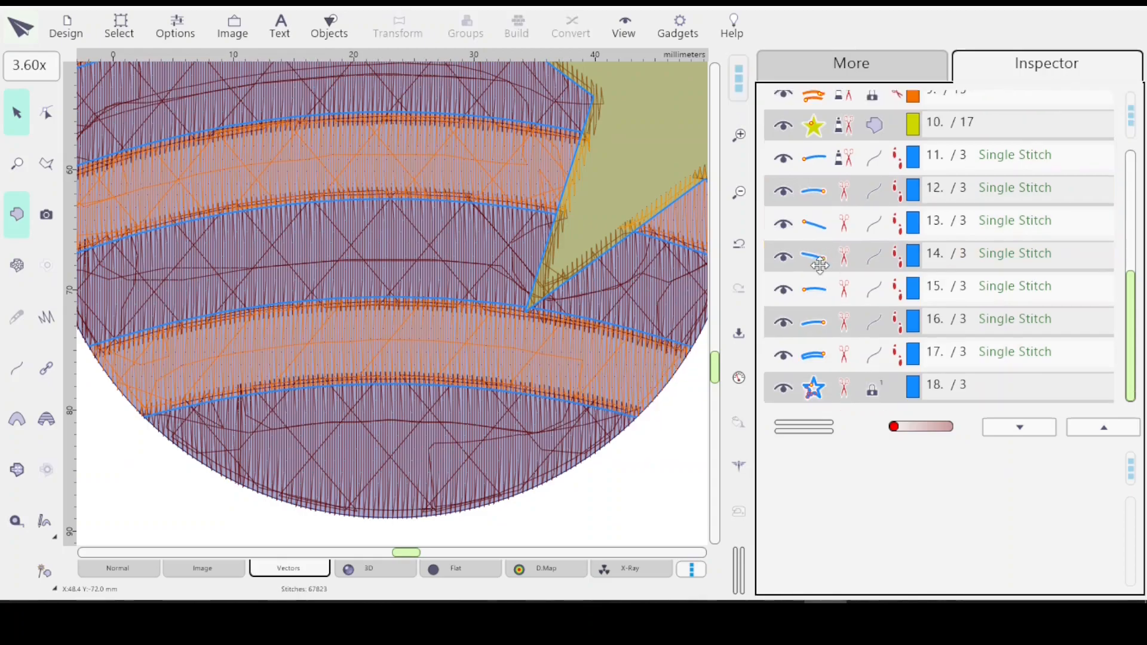
Step: Go through blue outline objects 11 to 17 one by one to check which stripe edge each covers and their order
click(843, 160)
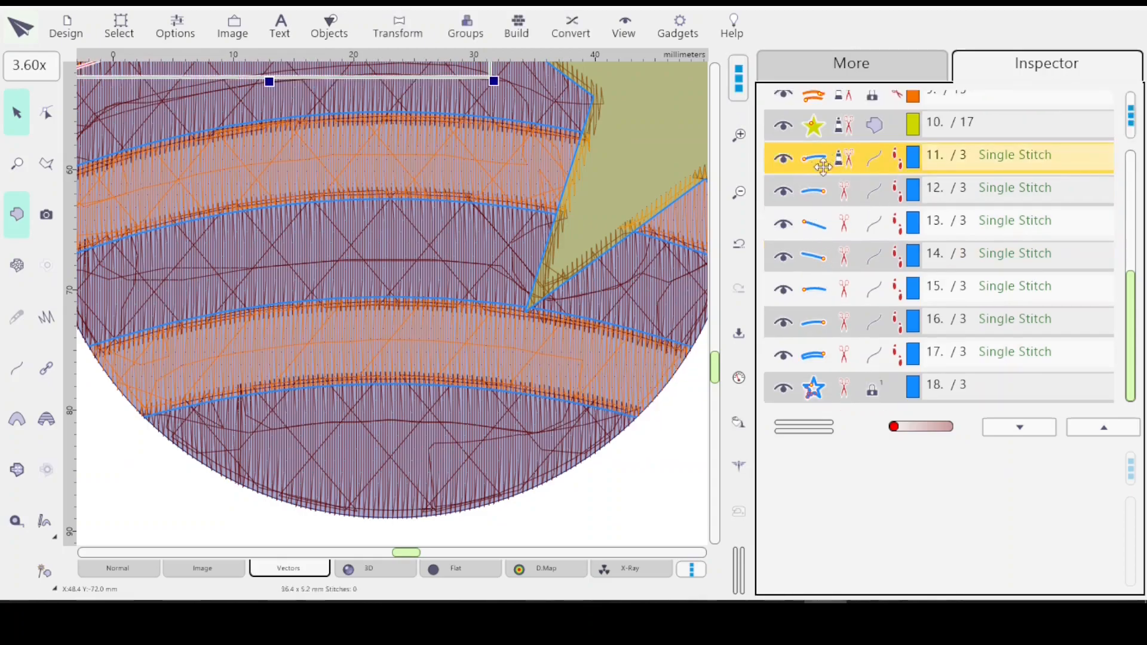
click(830, 194)
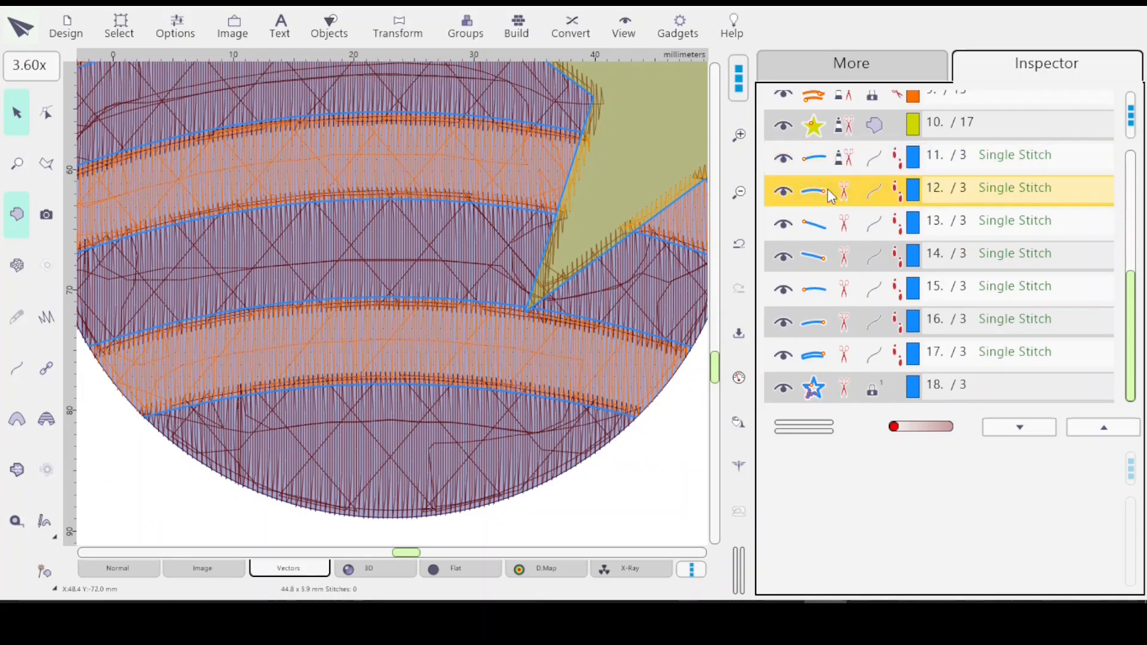
click(838, 223)
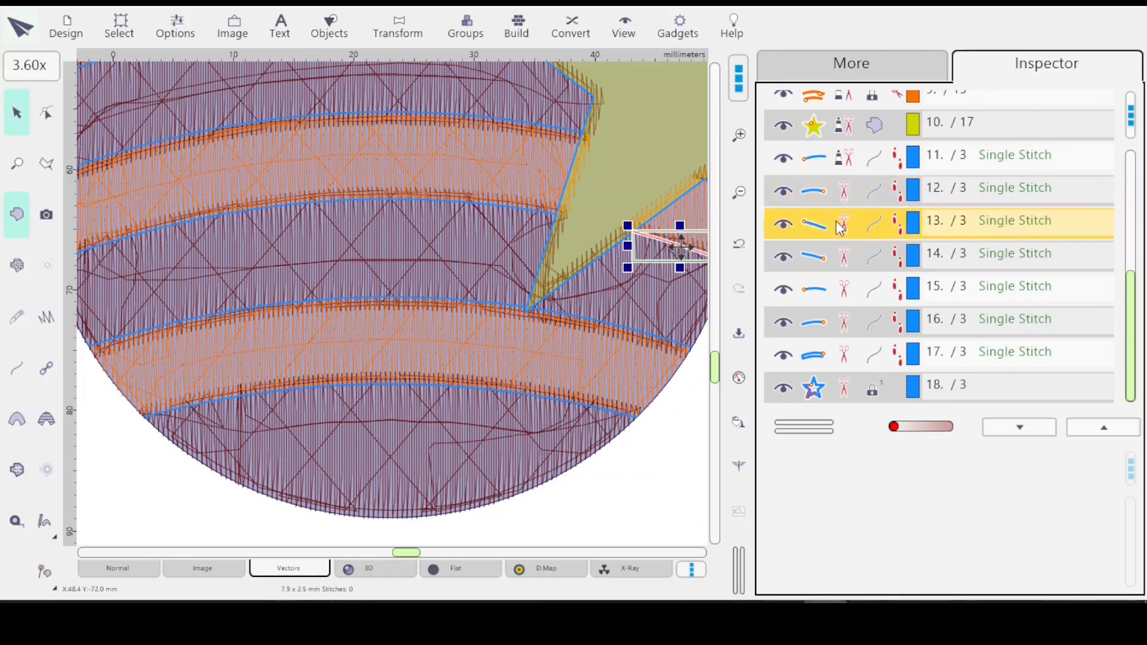
click(837, 260)
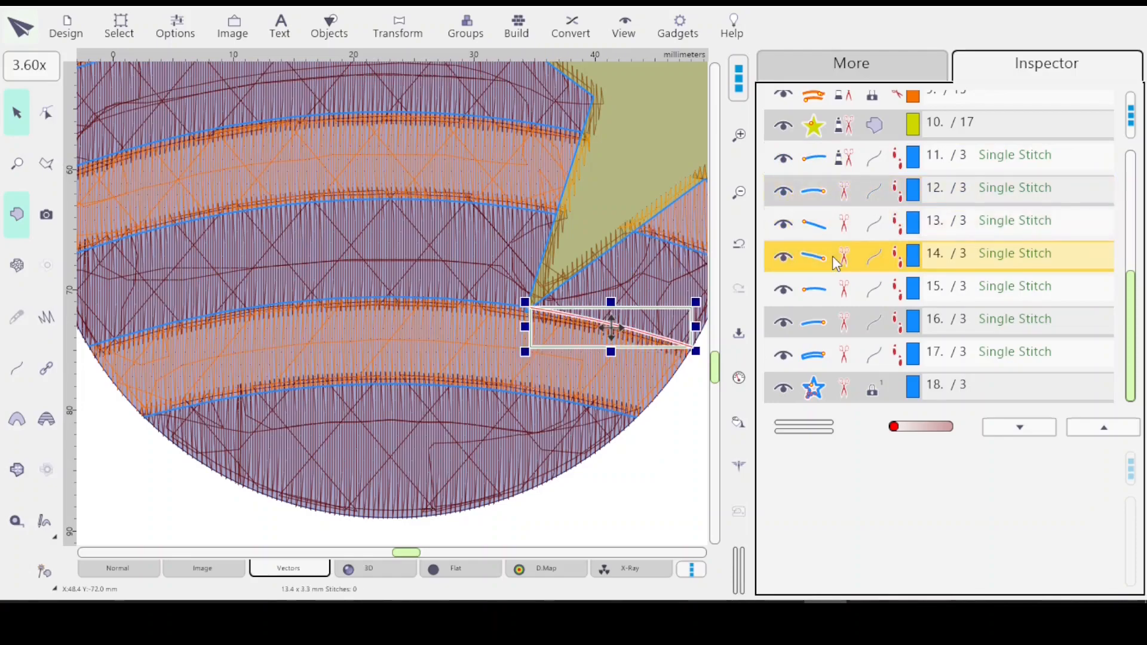
click(844, 294)
click(846, 329)
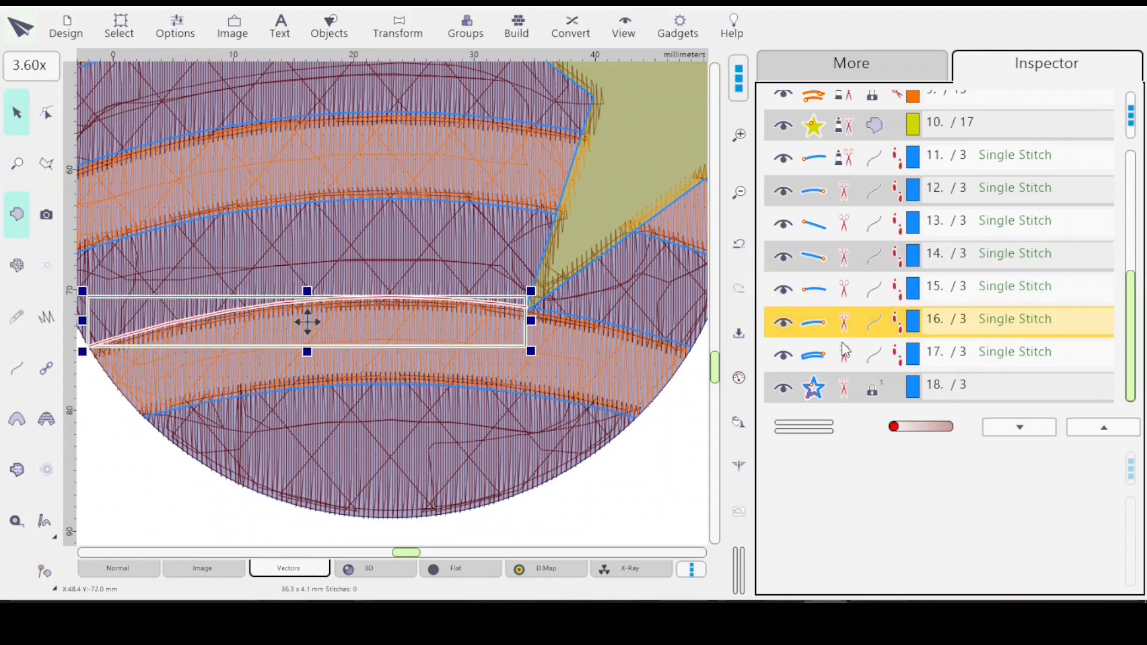
click(845, 298)
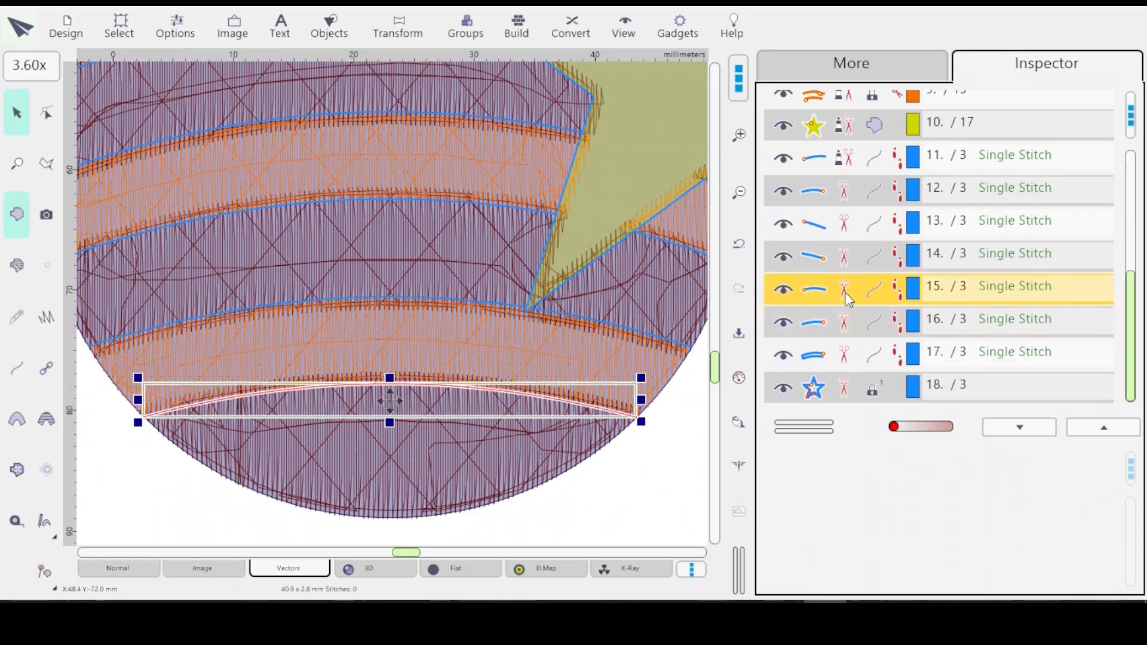
click(847, 229)
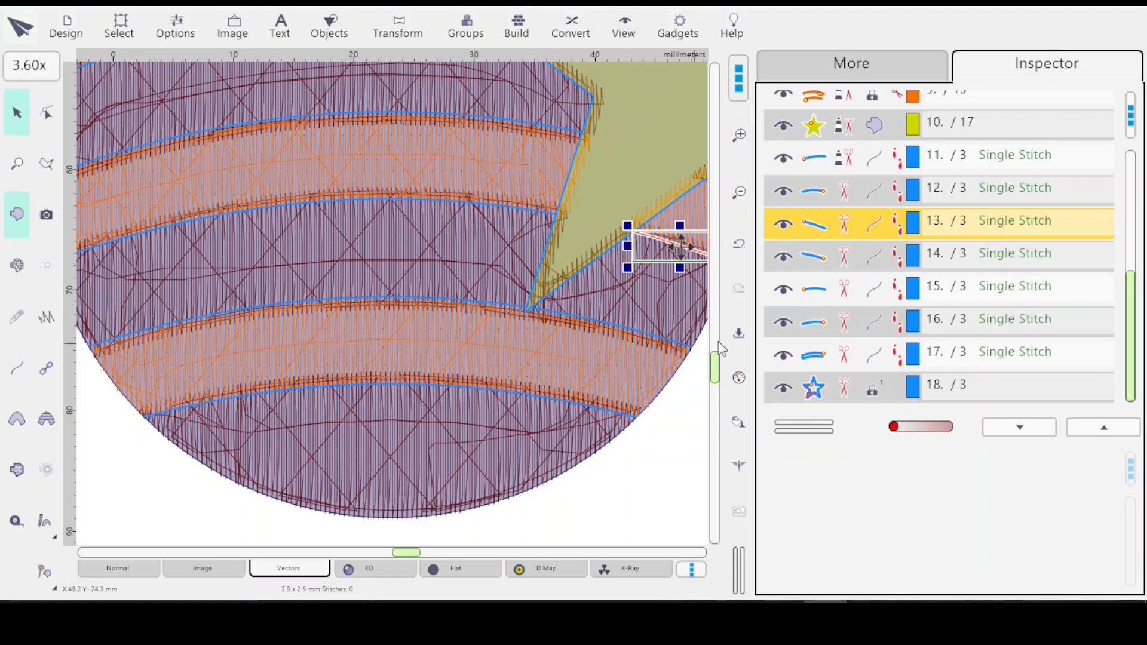
click(845, 192)
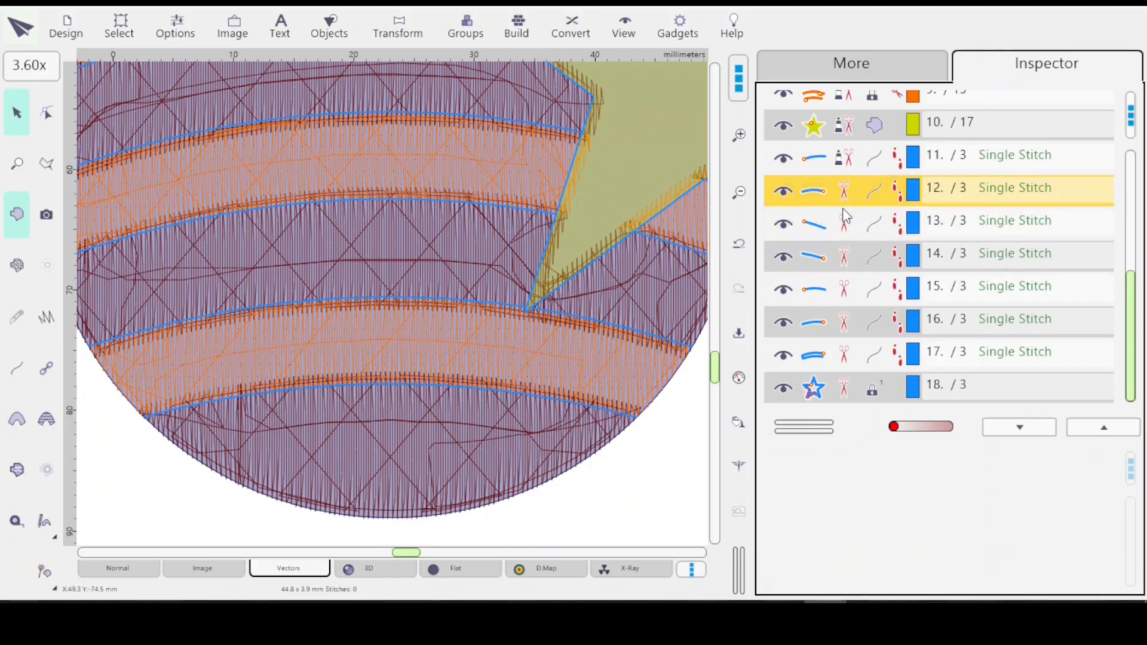
click(835, 235)
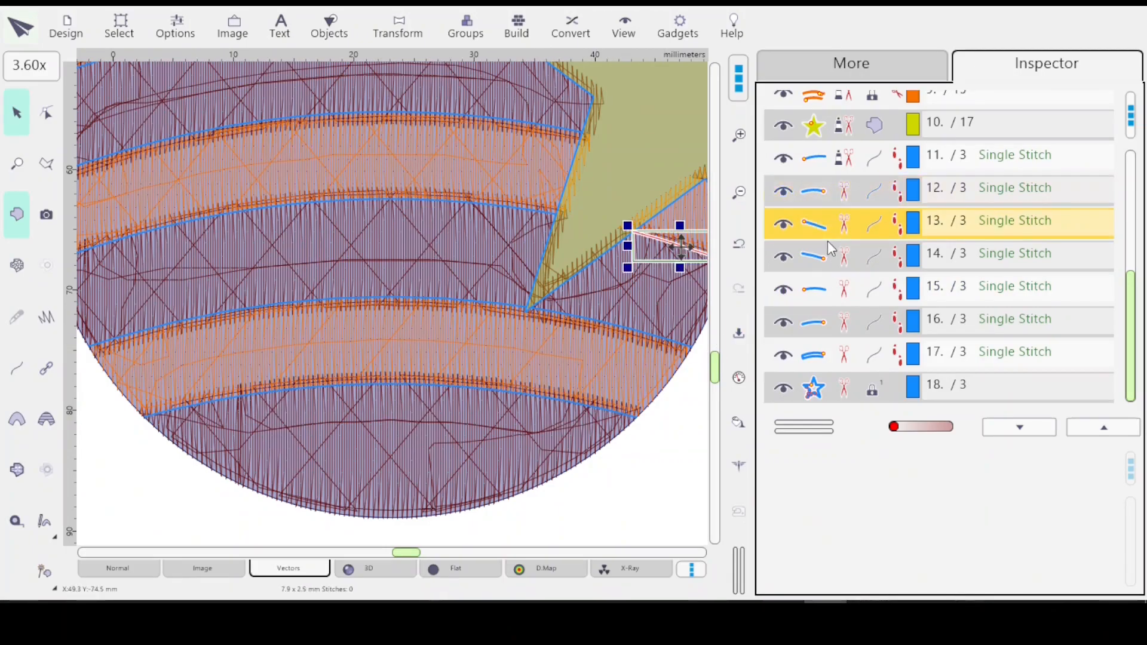
click(828, 358)
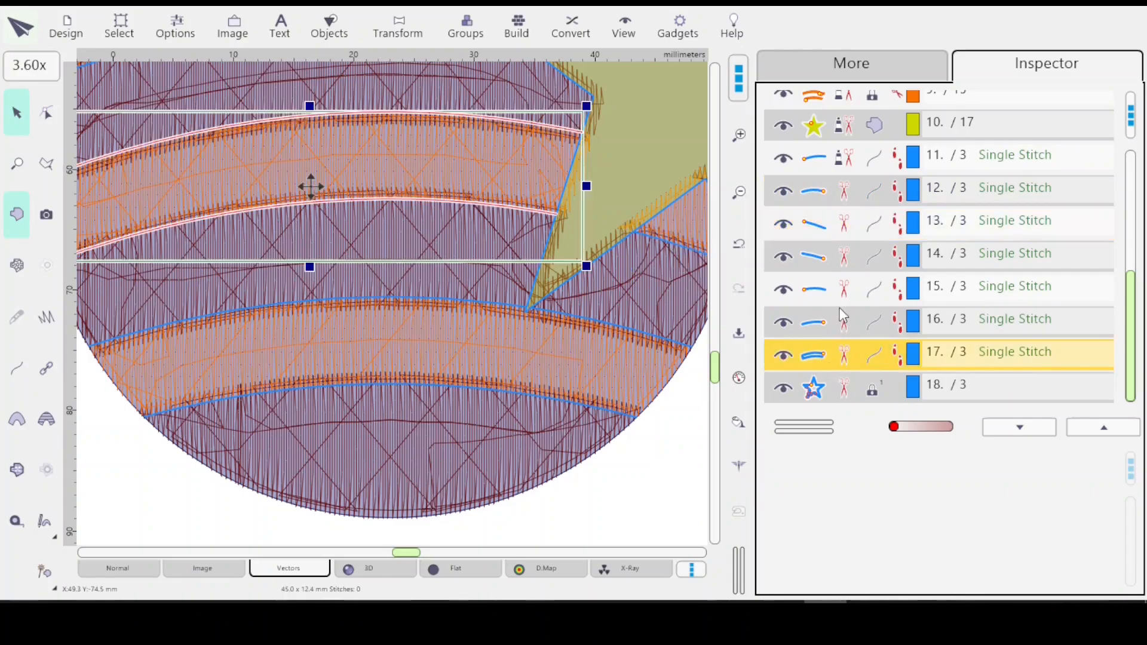
Step: Split the middle stripe's outline, object 17, at its upper-left node on the circle's edge
click(842, 329)
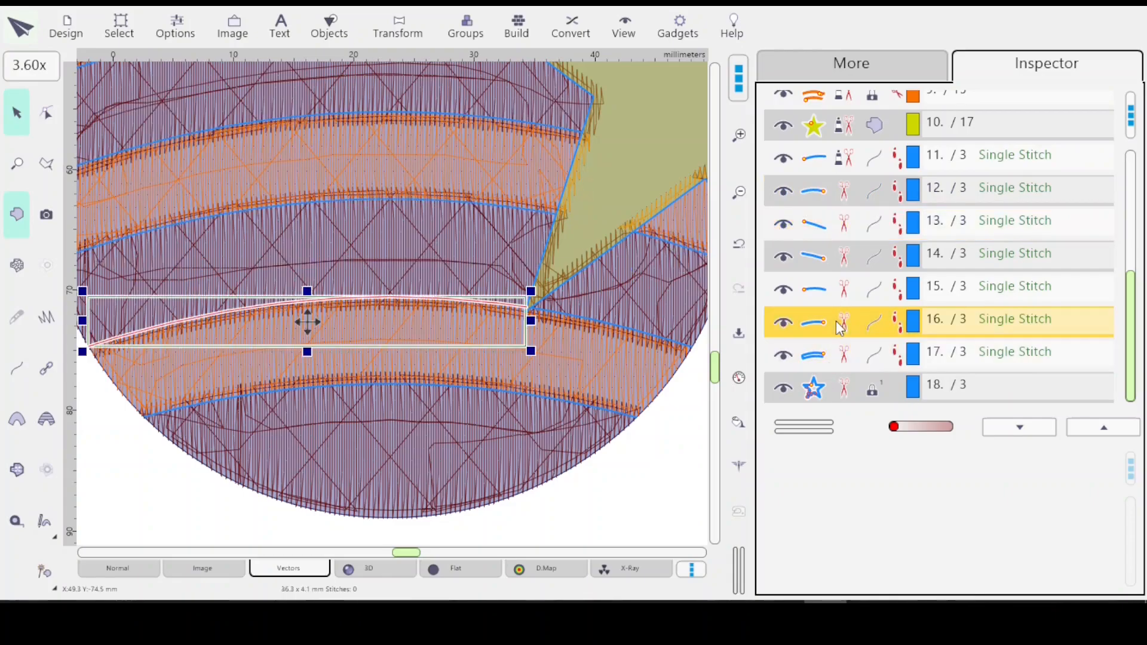
click(580, 316)
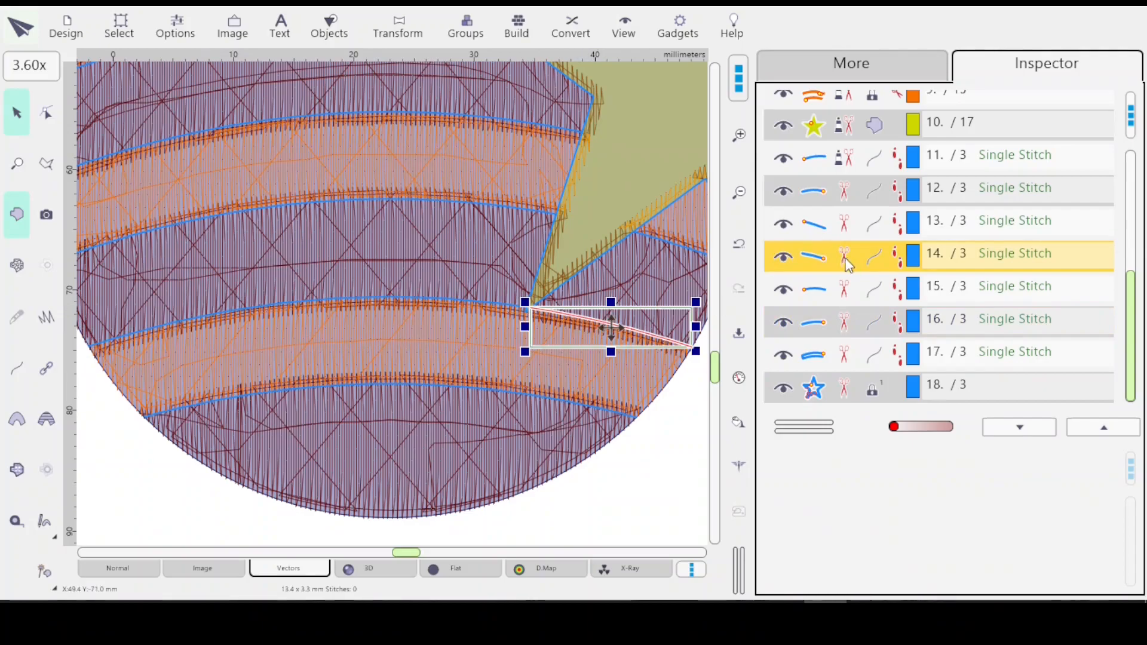
click(840, 359)
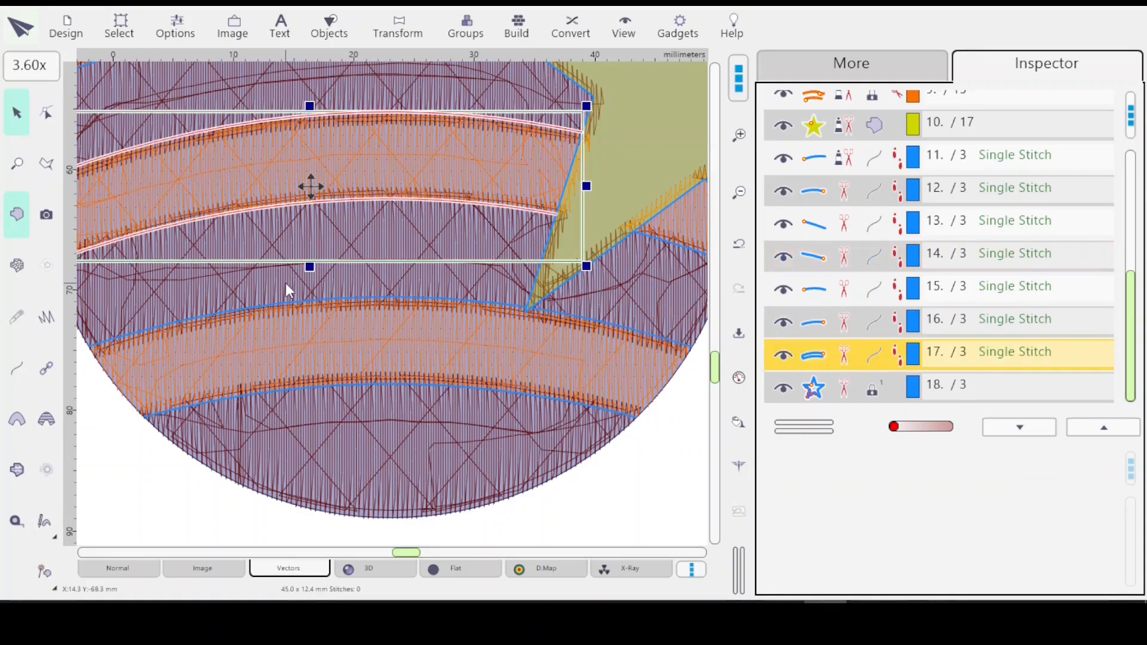
scroll(232, 391, down, 2)
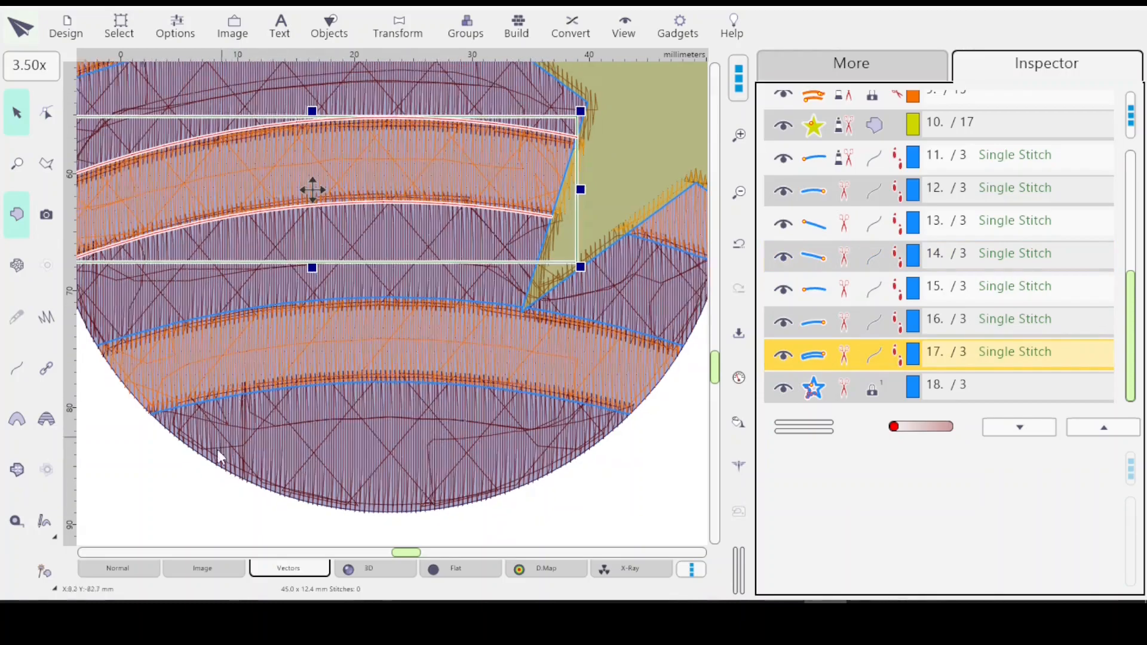
drag(350, 492, 328, 414)
drag(295, 291, 341, 410)
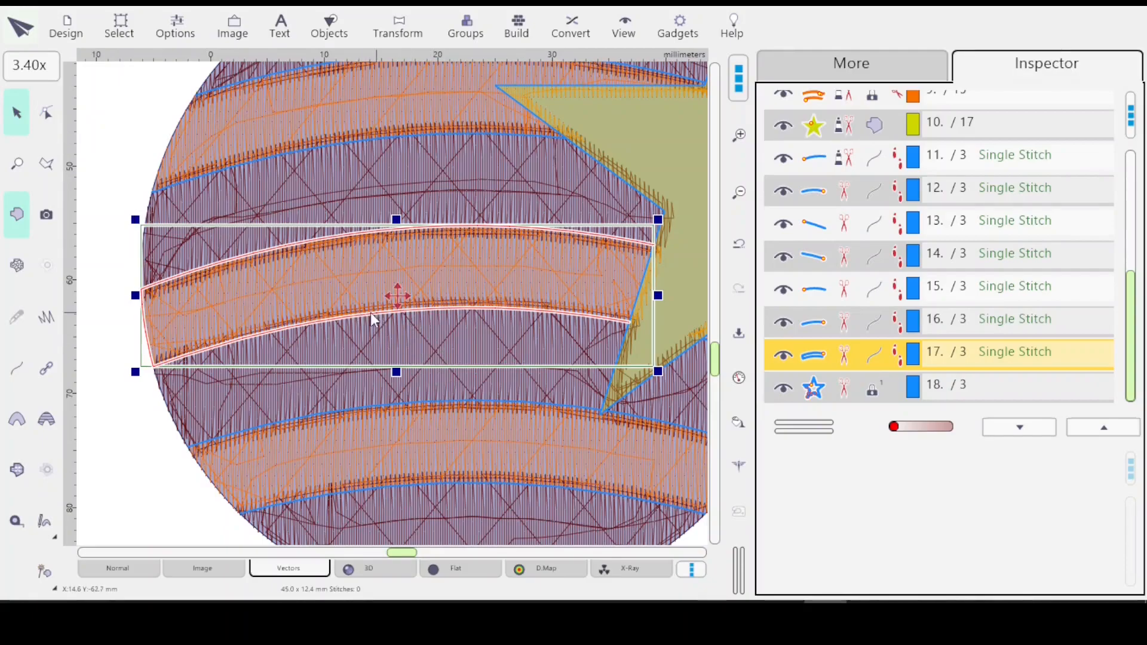
click(47, 119)
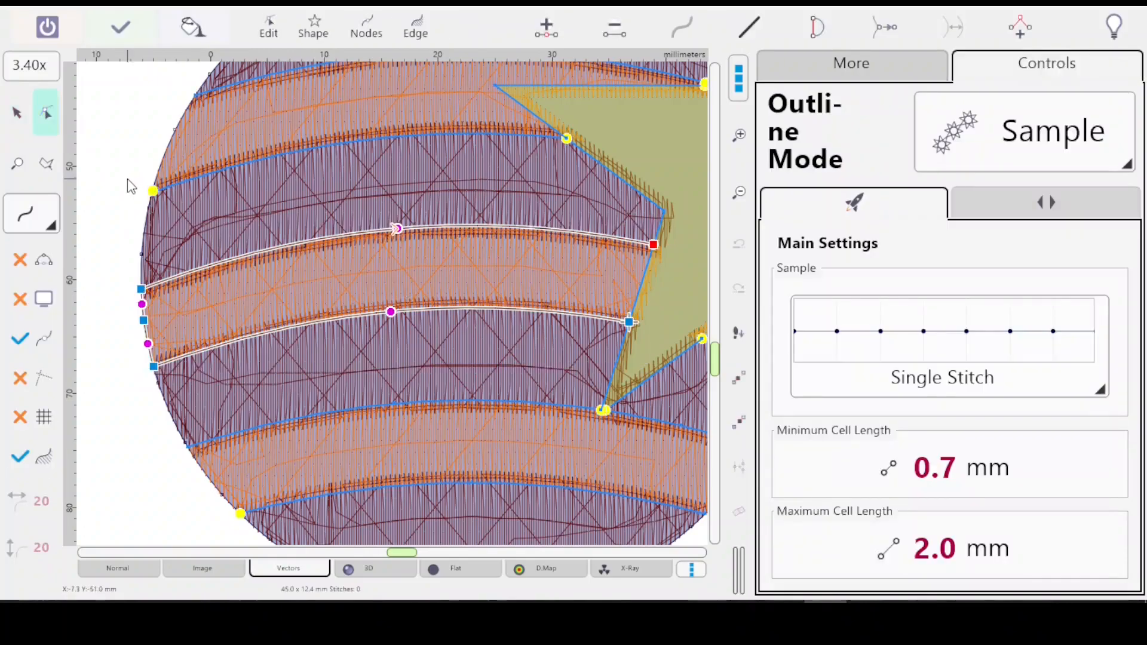
right_click(141, 290)
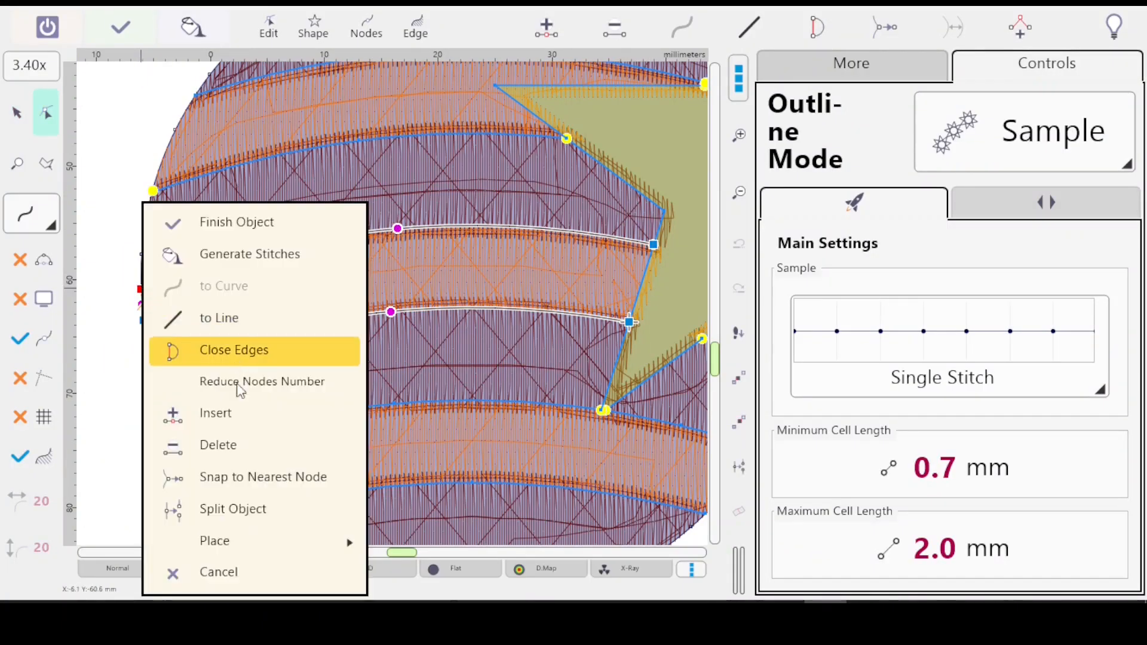
click(242, 507)
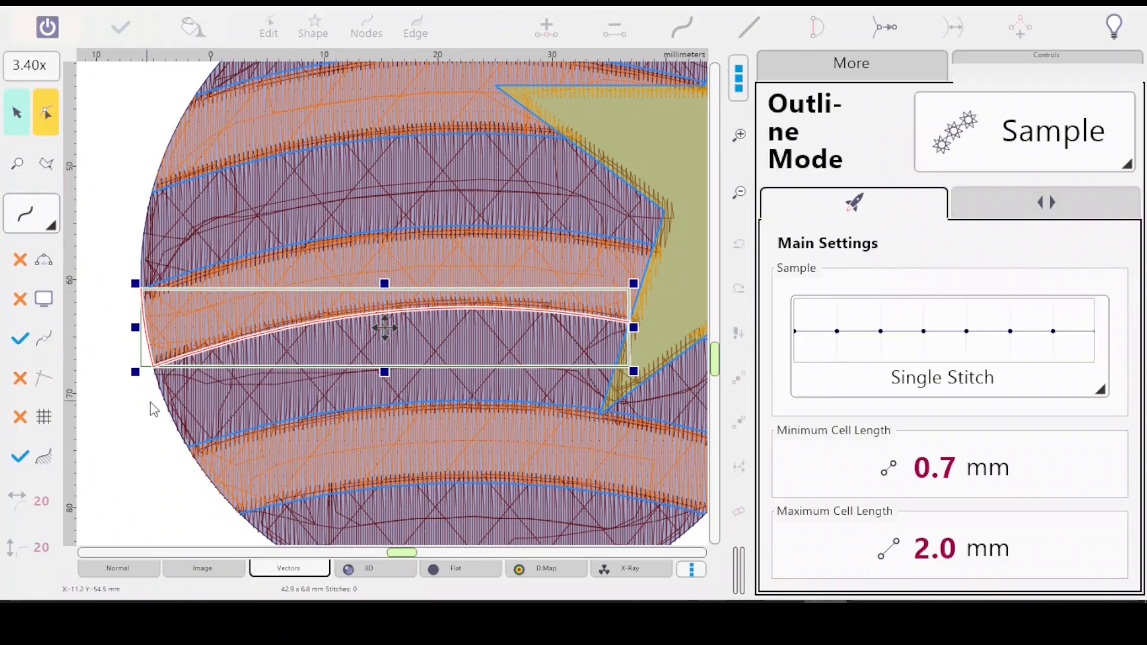
Step: Split the rest of the middle stripe outline at its lower-left node and delete the short segment along the circle's edge
click(154, 367)
right_click(155, 368)
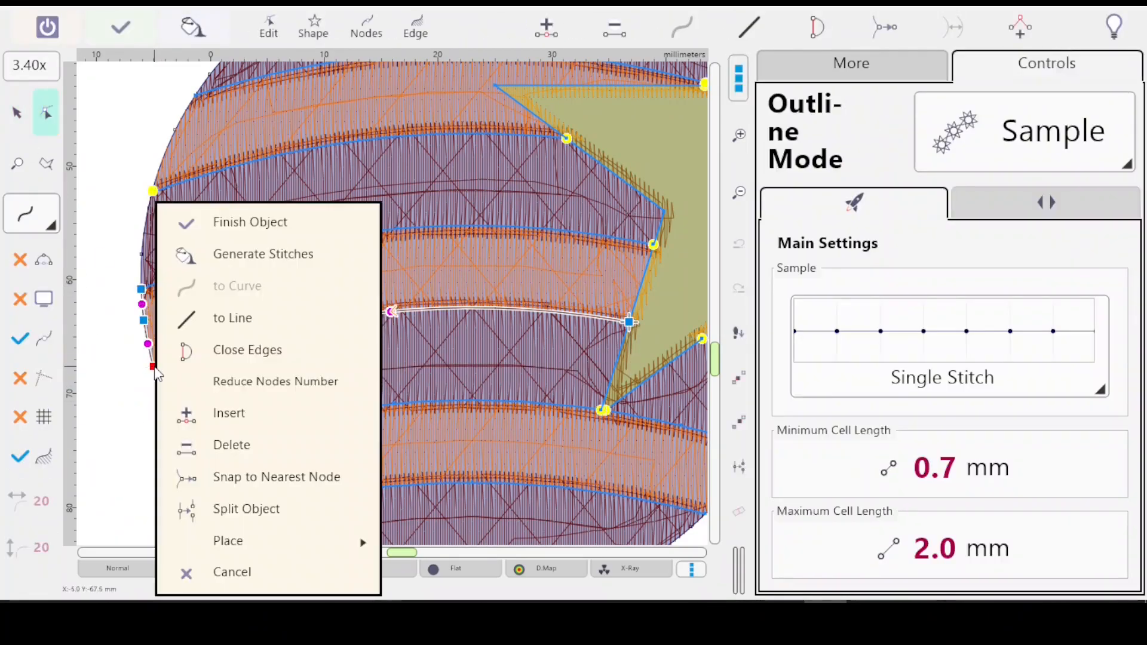
click(257, 511)
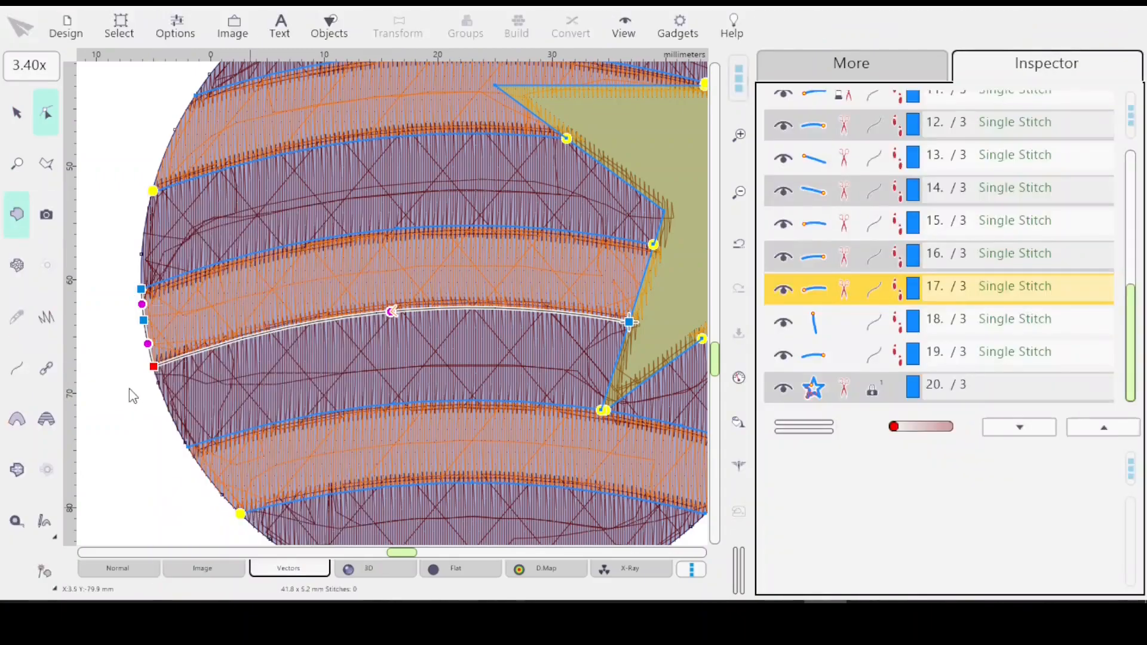
click(838, 323)
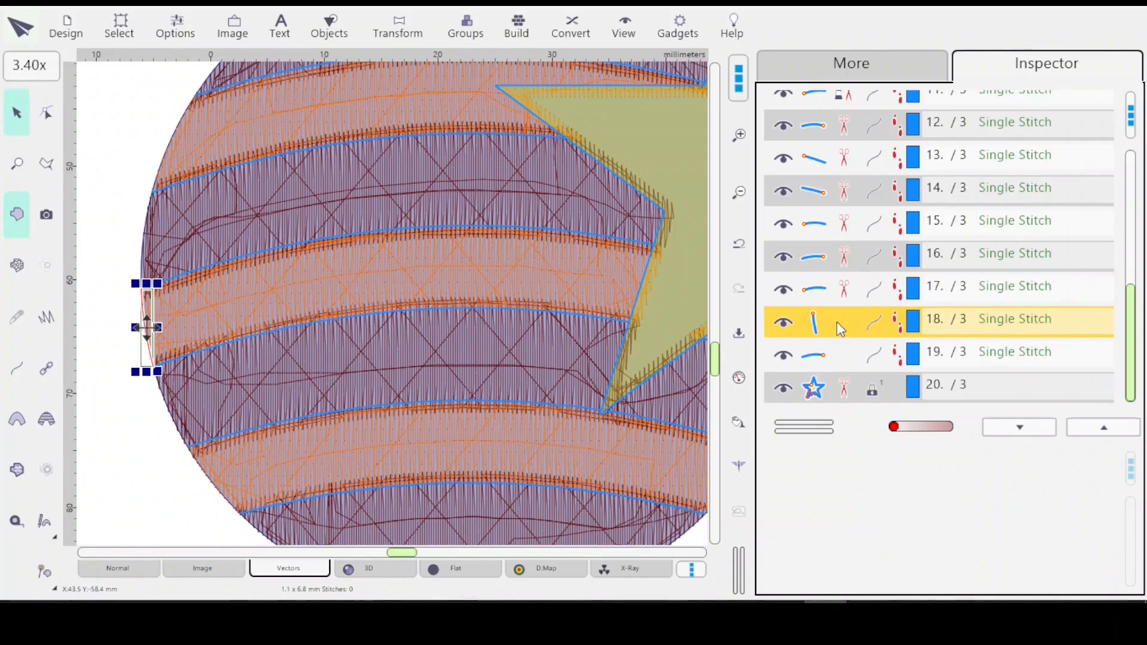
key(Delete)
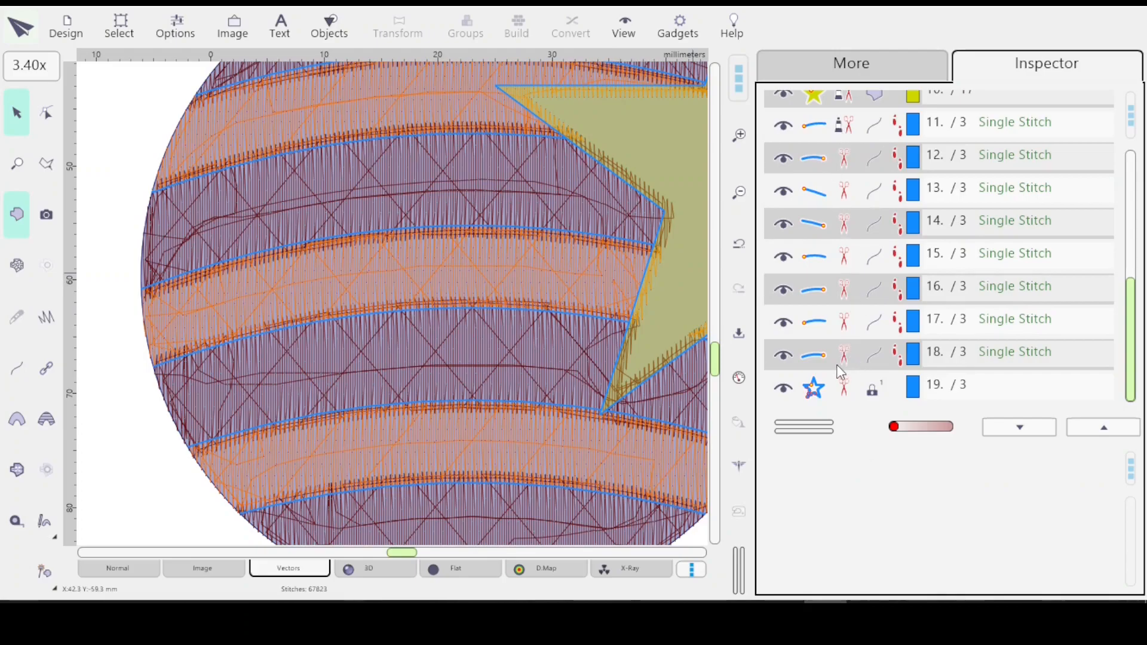
Step: Group the blue stripe outlines, objects 11 to 18, into a single group
key(minus)
key(minus)
key(minus)
key(minus)
key(minus)
key(minus)
key(minus)
key(minus)
key(minus)
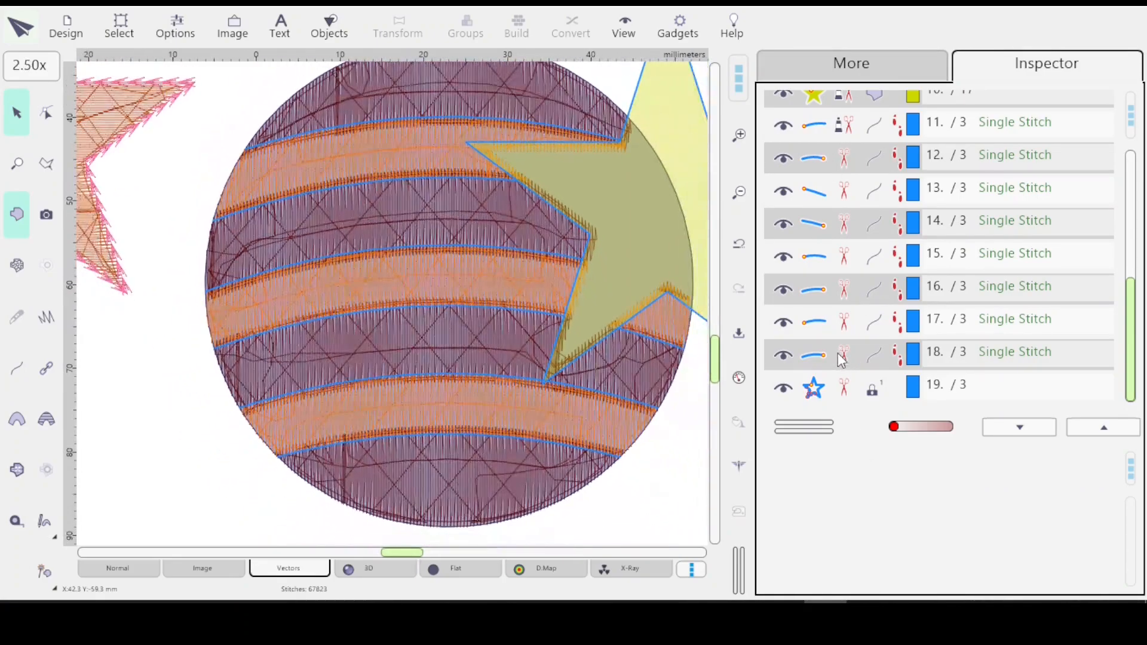
key(minus)
key(minus)
key(minus)
drag(717, 375, 717, 371)
drag(403, 554, 403, 554)
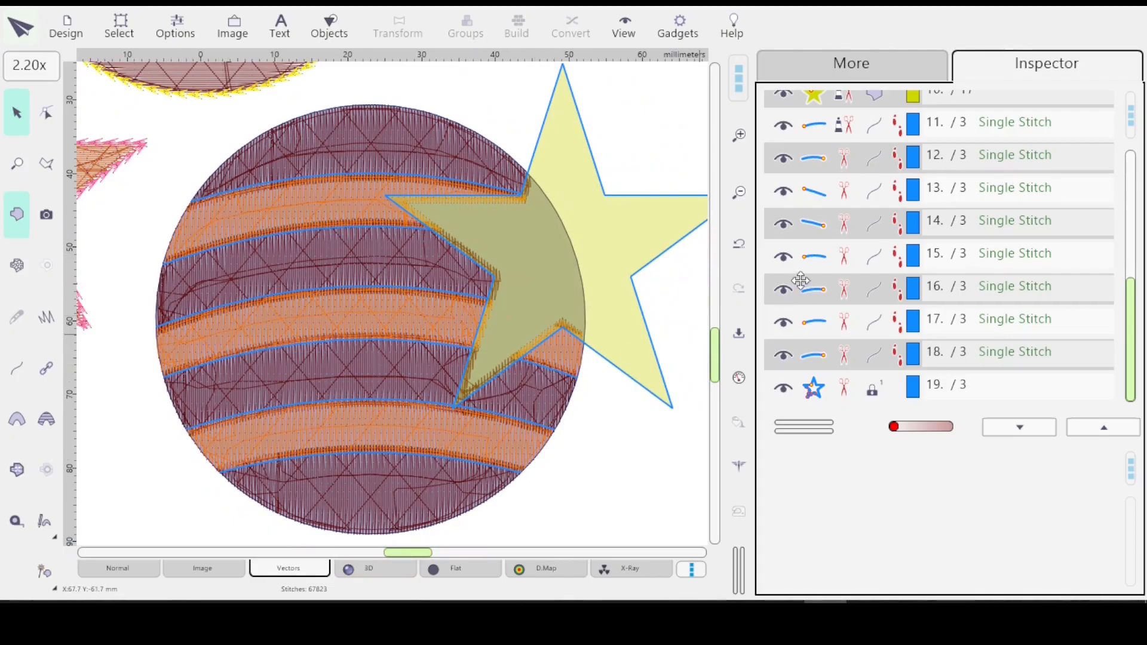
click(883, 134)
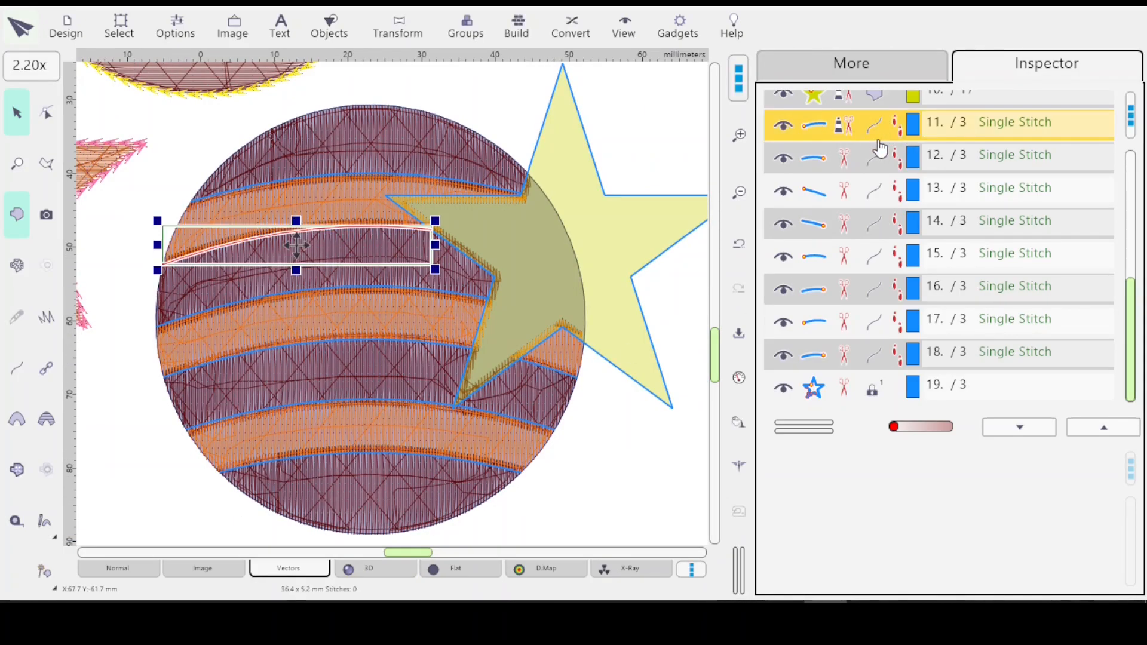
shift+click(883, 366)
right_click(871, 323)
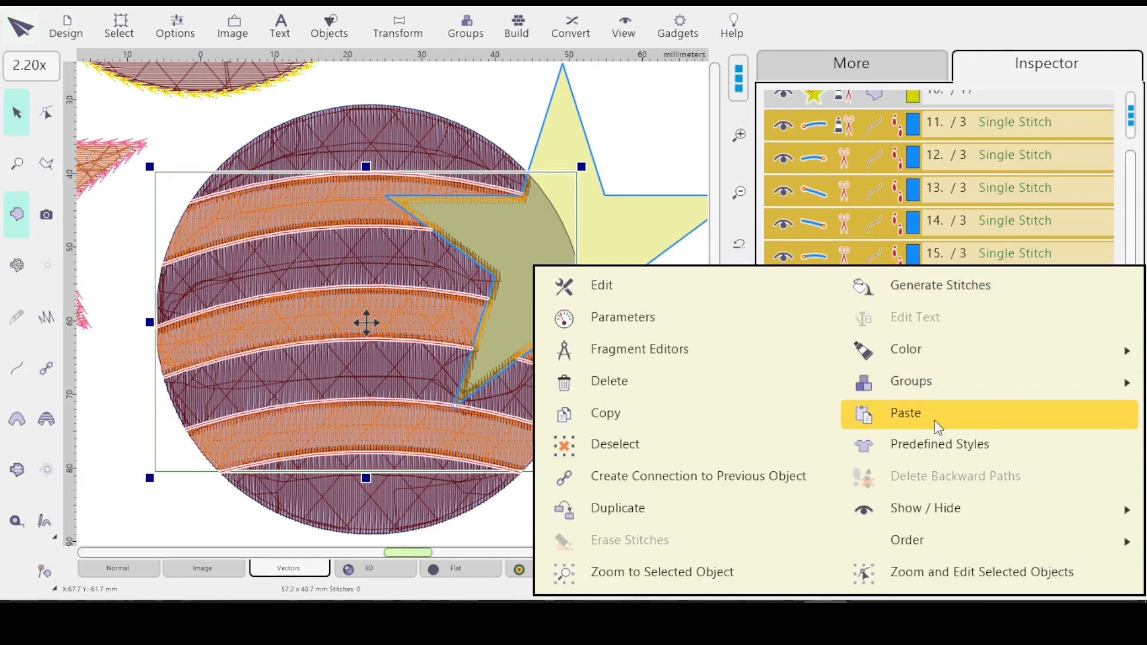
mouse_move(923, 387)
click(1091, 386)
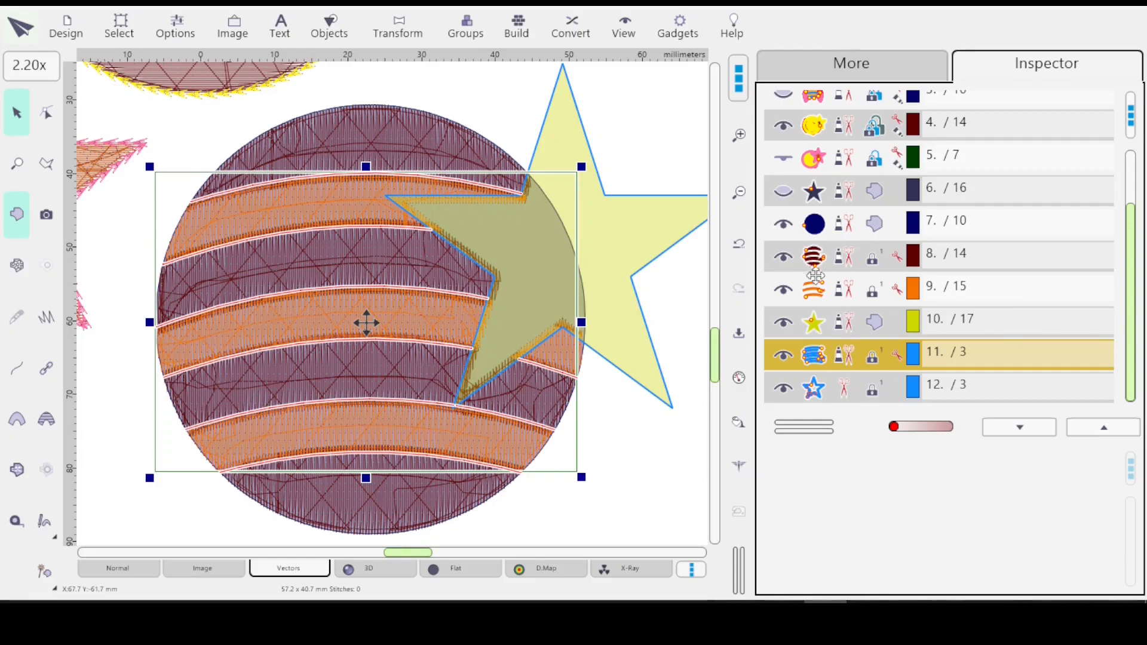
click(835, 230)
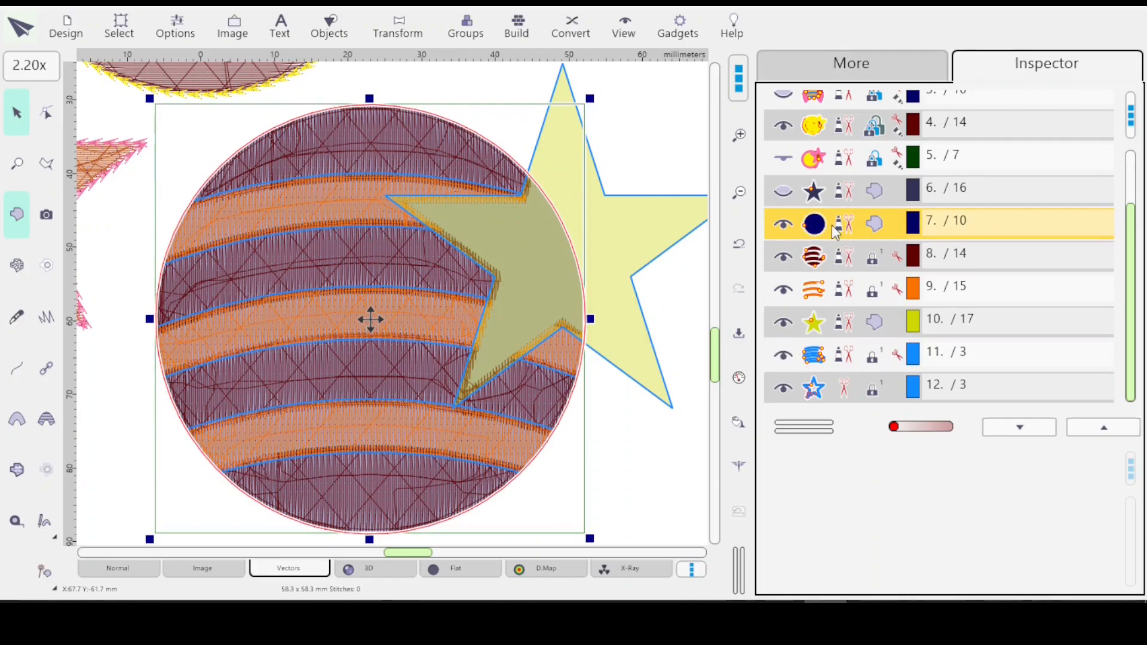
ctrl+click(843, 326)
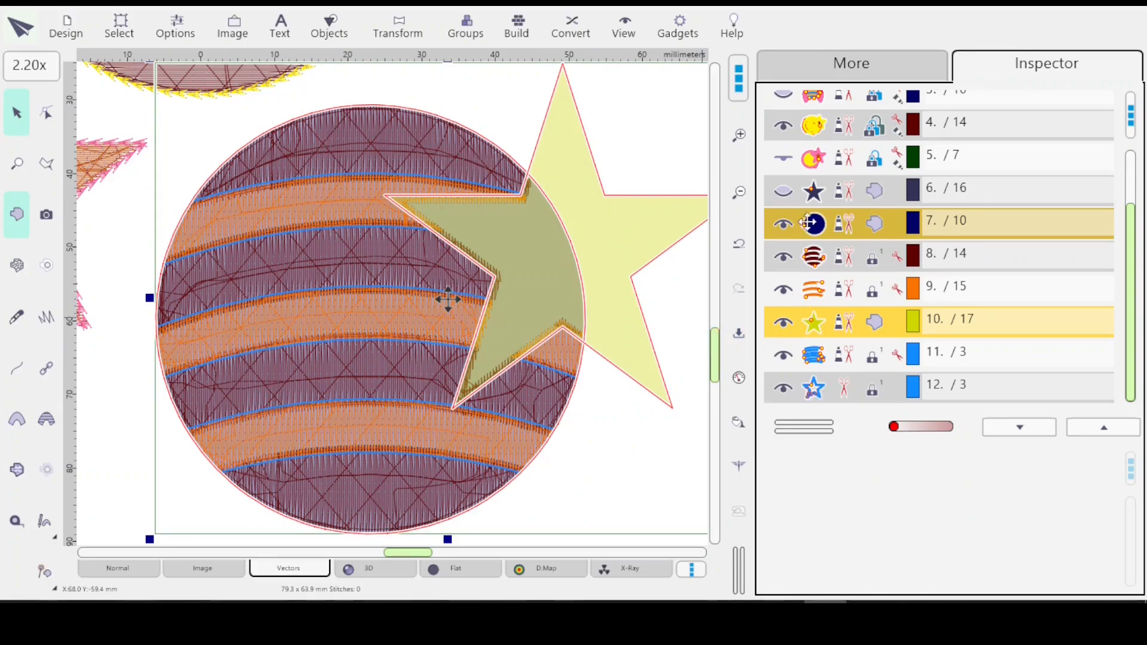
click(816, 266)
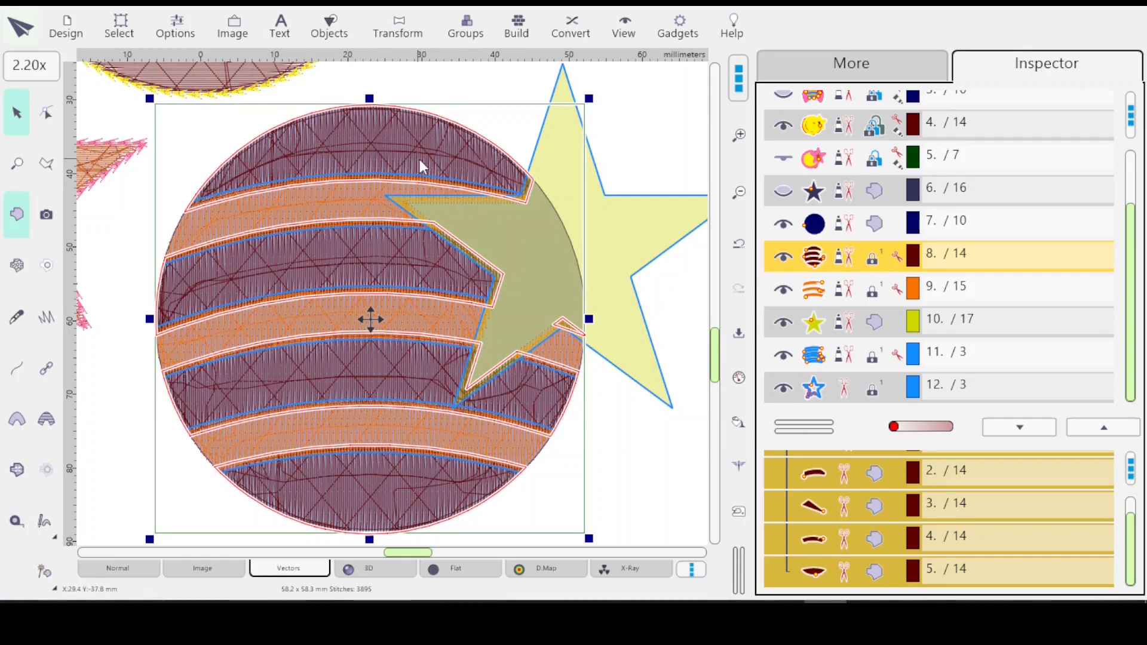
ctrl+click(829, 326)
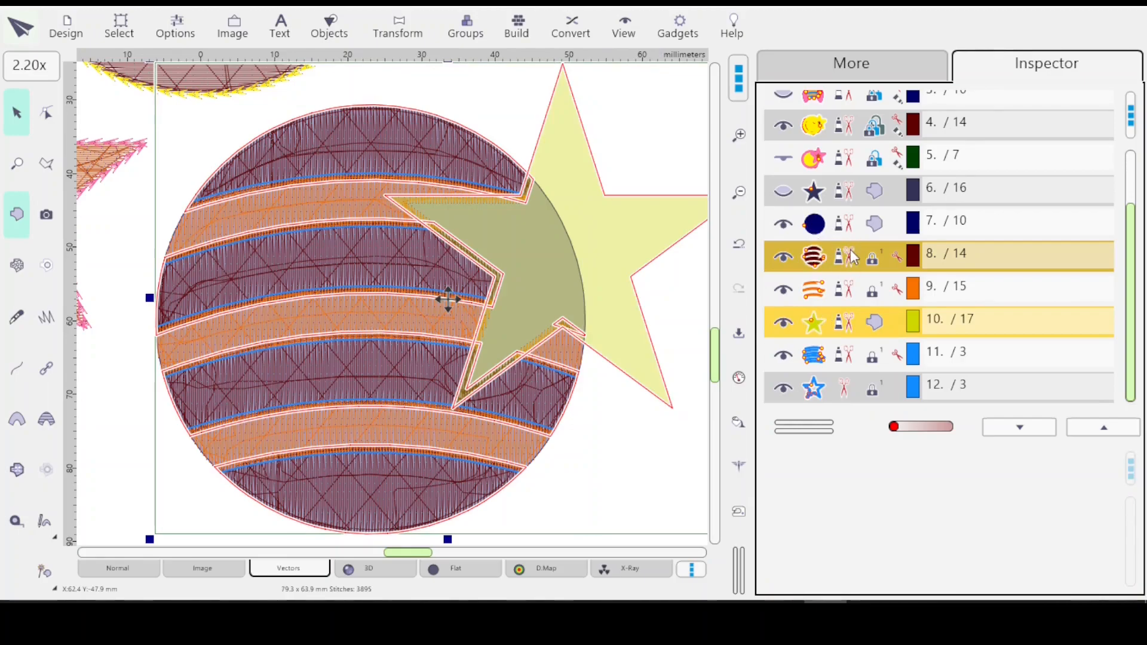
Step: Run Auto-Outliner on the navy circle and the yellow star, declining to arrange the elements into a single outline
click(849, 229)
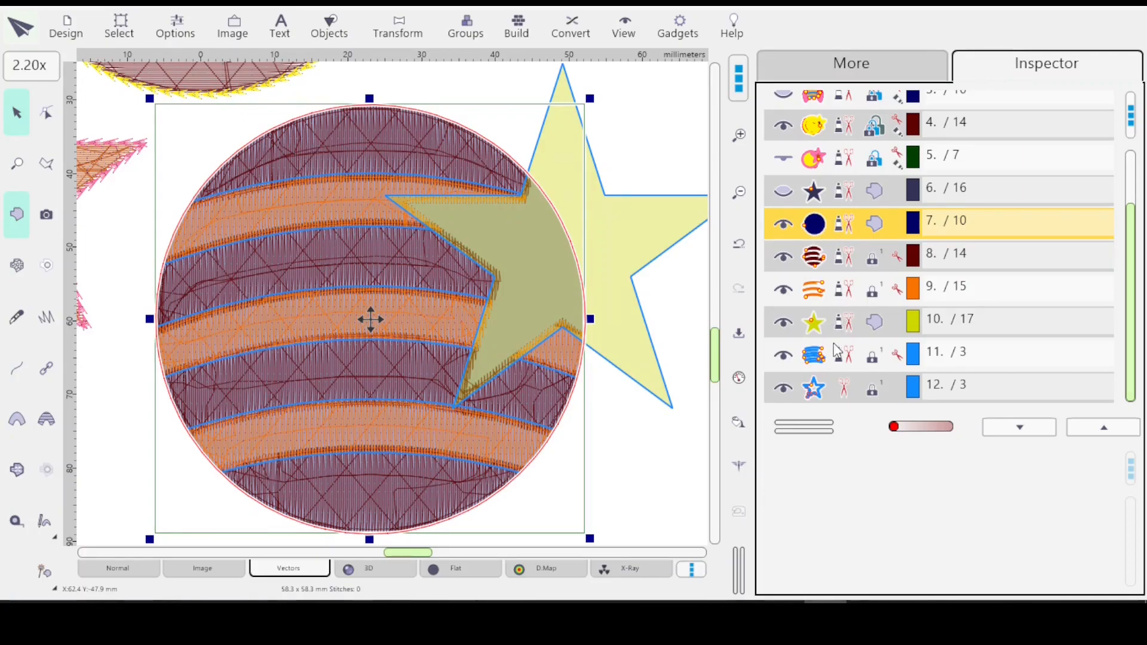
ctrl+click(858, 318)
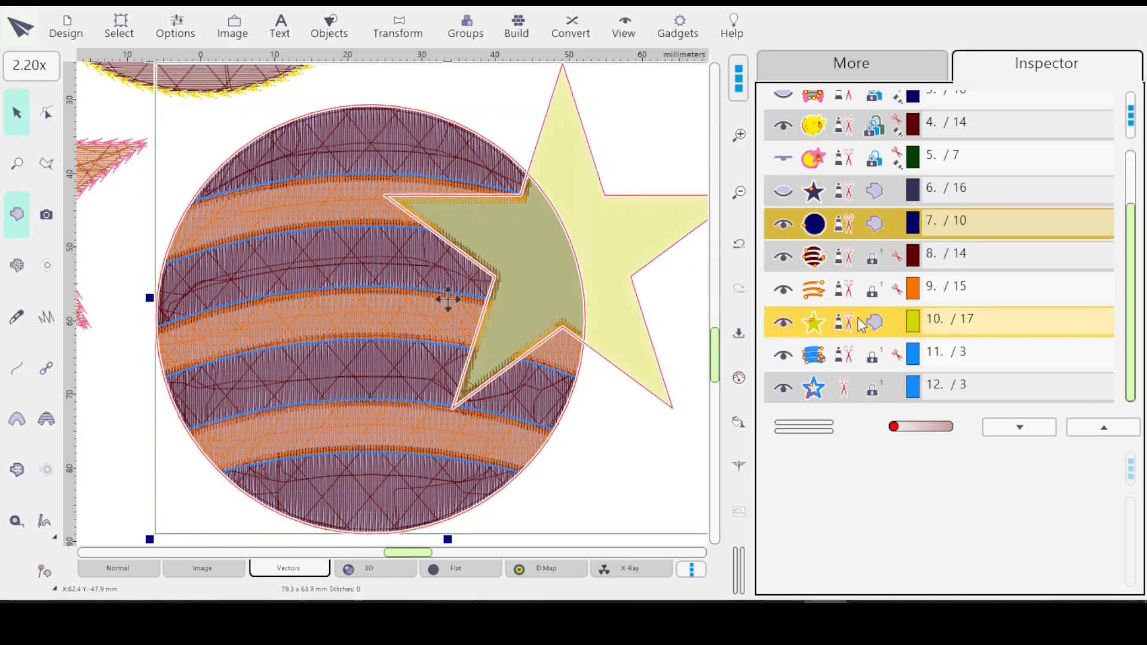
click(523, 30)
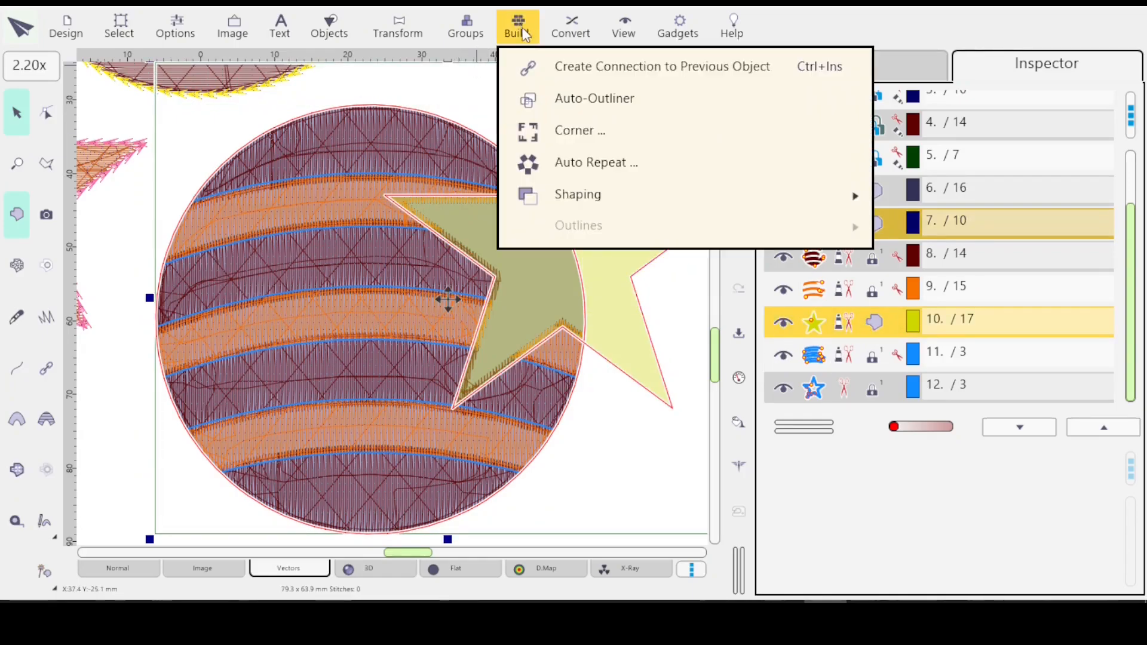
click(550, 98)
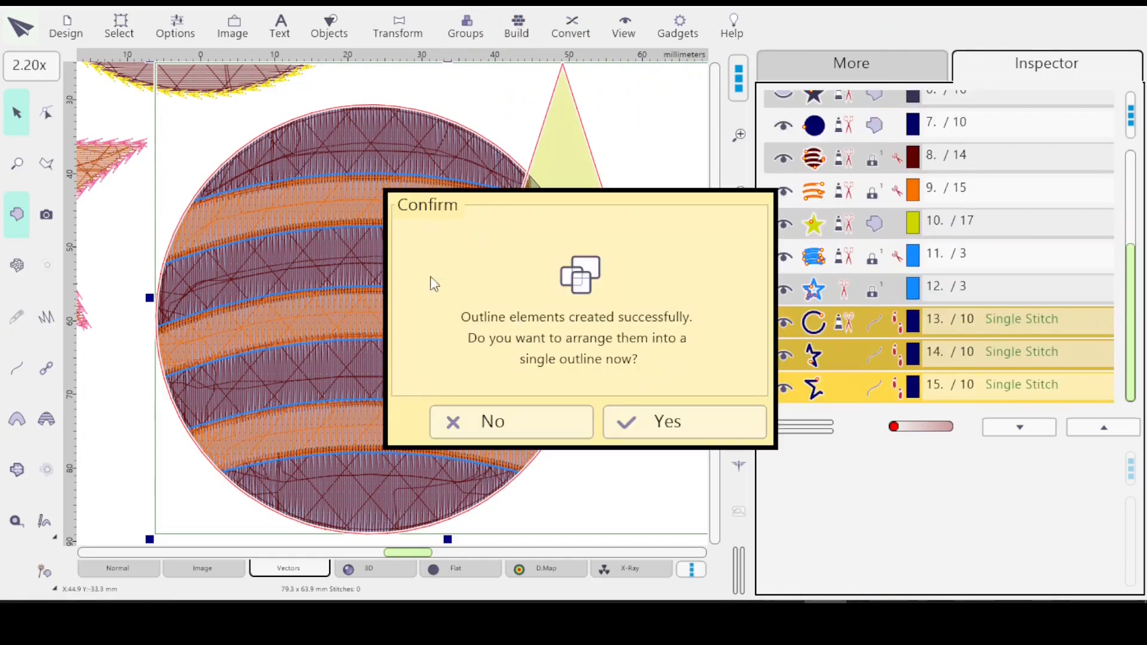
click(525, 422)
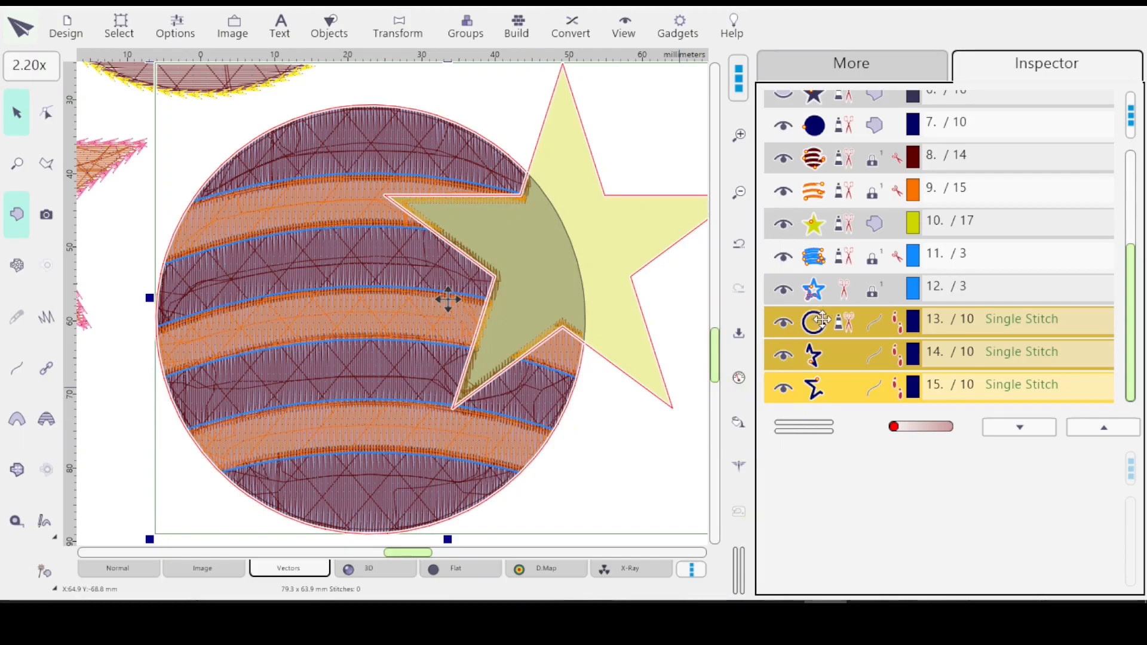
Step: Delete the two newly generated navy star outlines, objects 14 and 15, keeping only the circle outline
click(818, 359)
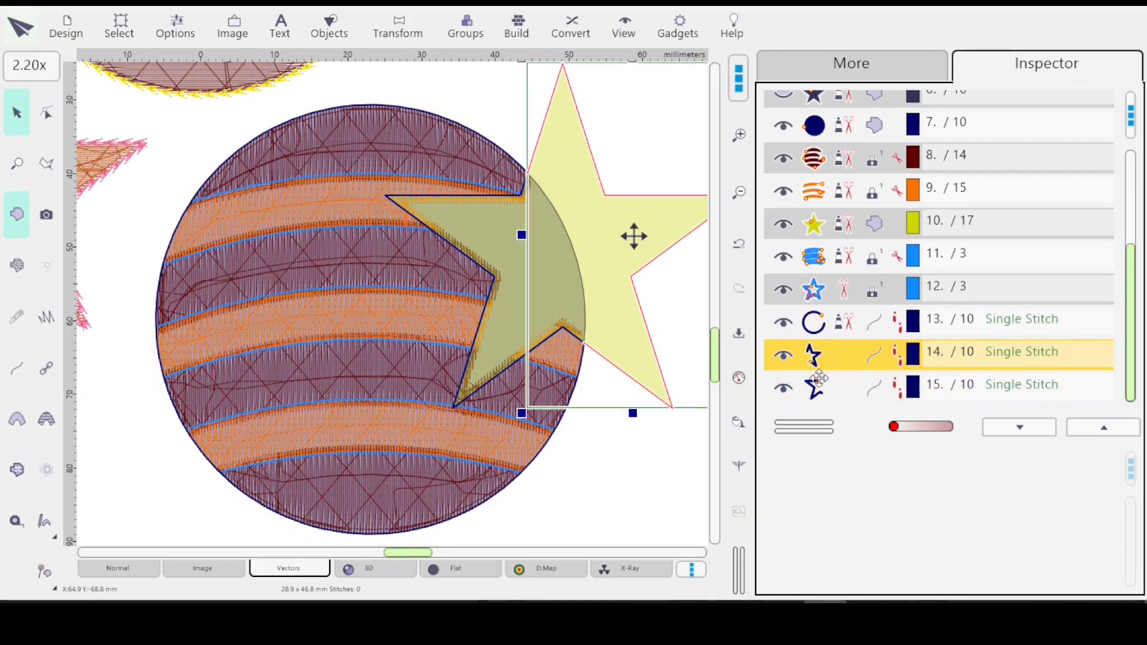
shift+click(819, 391)
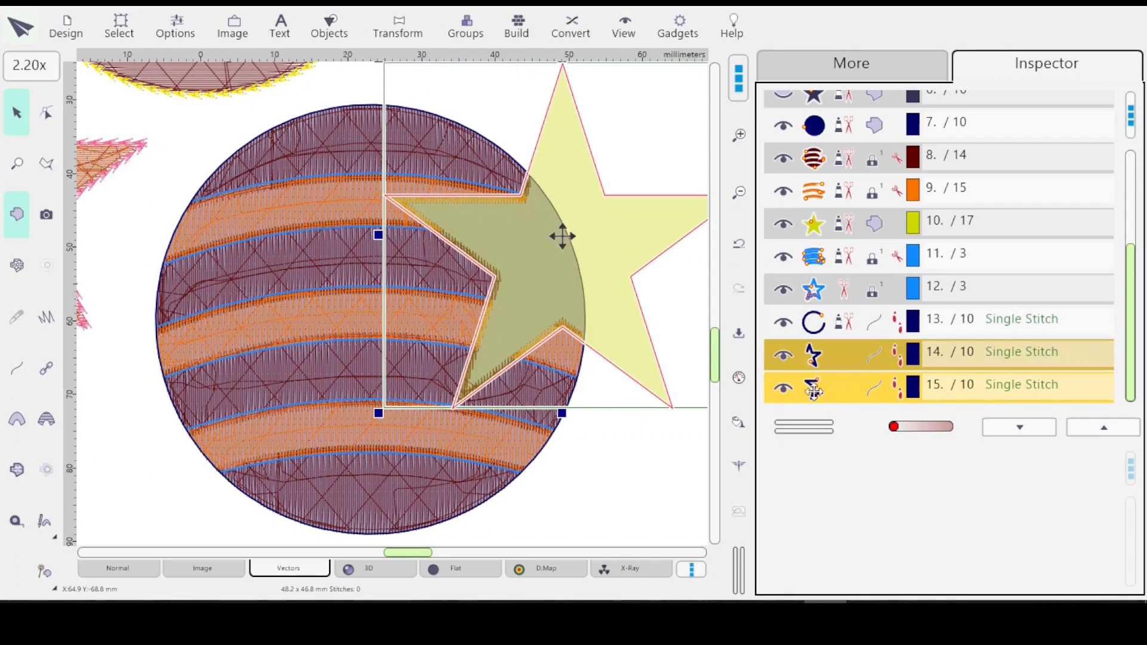
key(Delete)
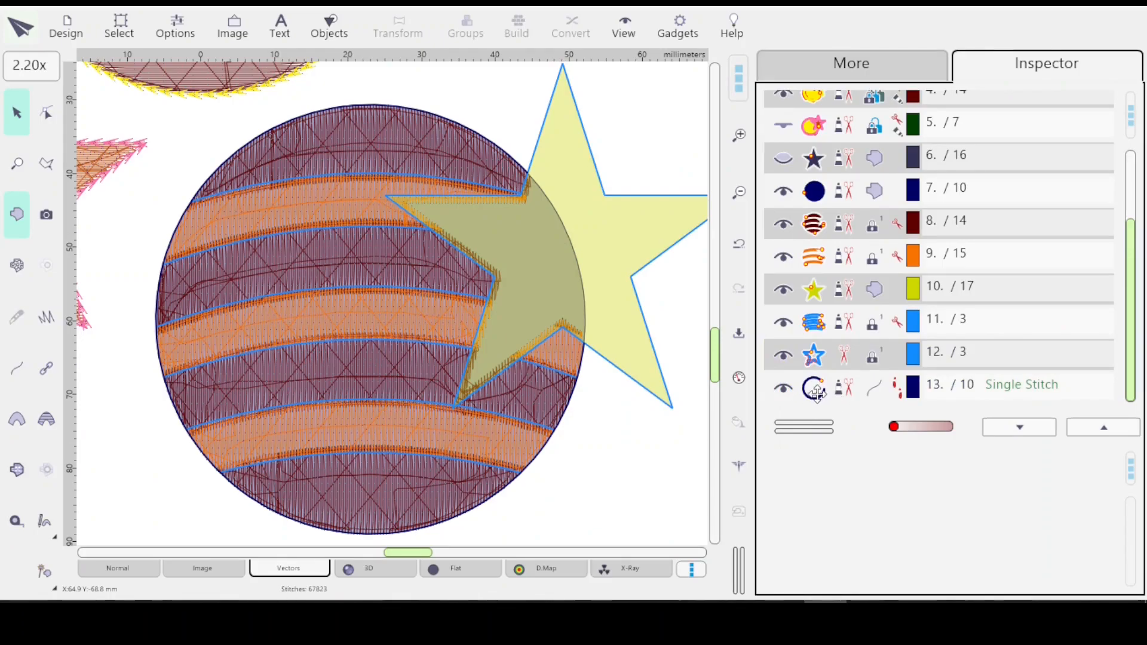
Step: Recolor the navy circle outline, object 13, with the same blue as the stripe and star outlines
click(829, 396)
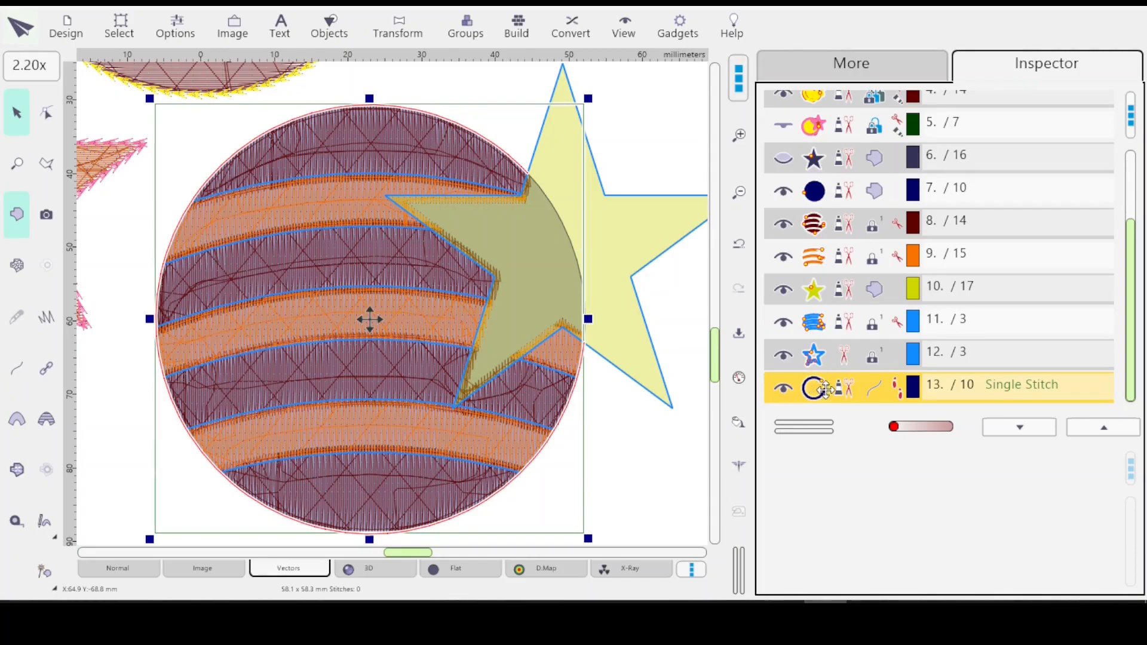
click(876, 60)
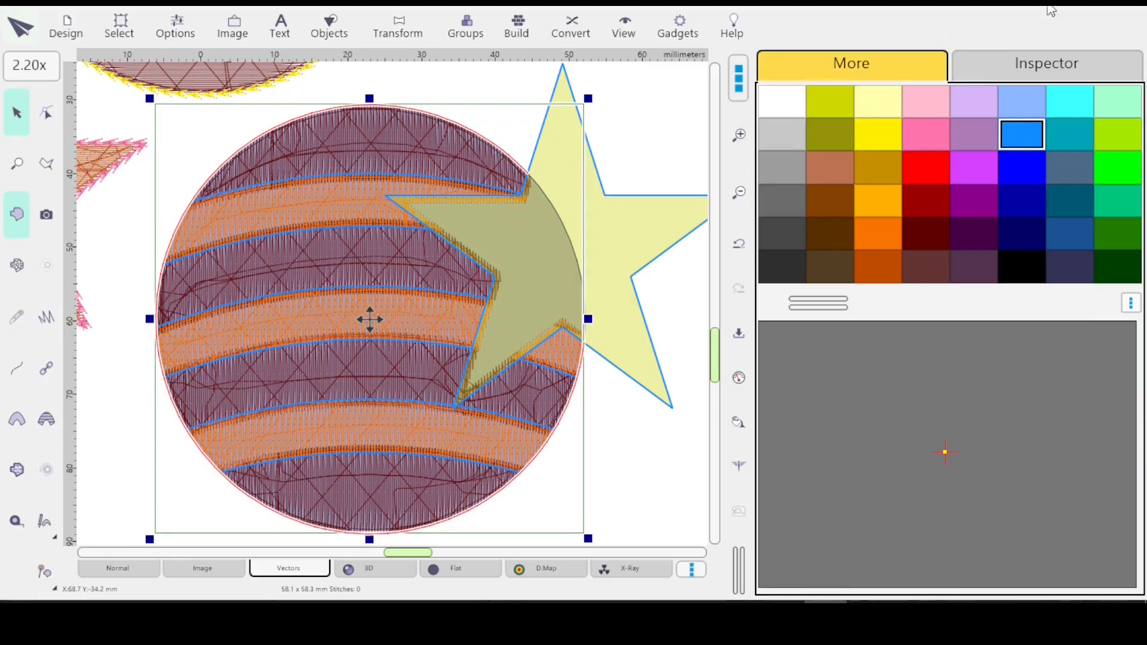
click(1060, 67)
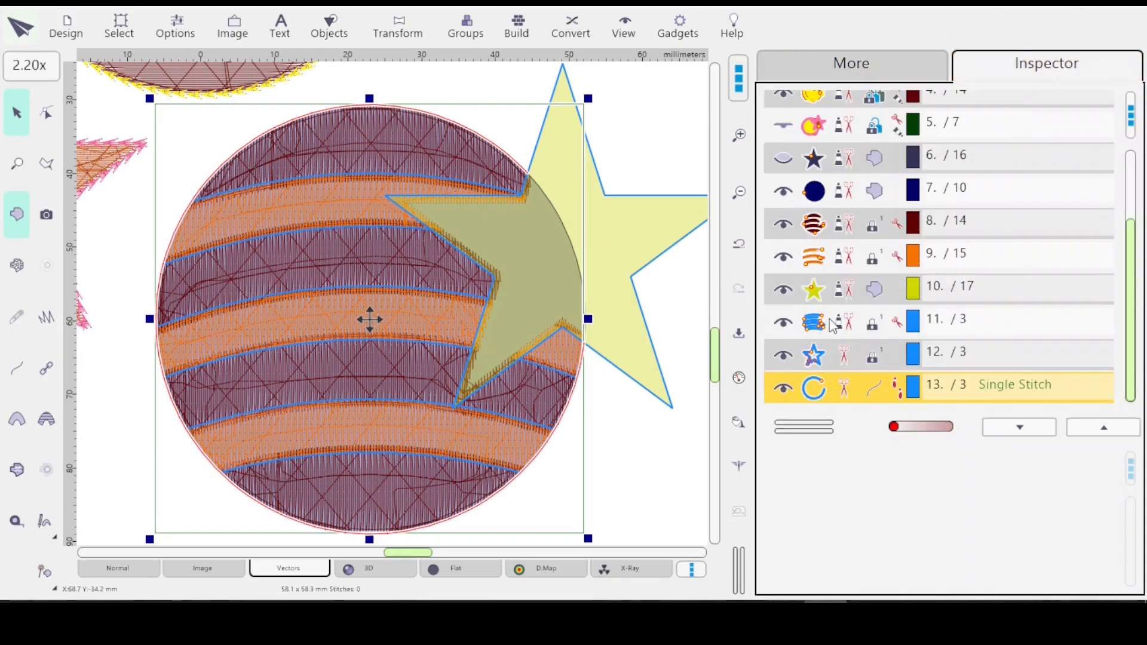
Step: Move the blue star outline group before the stripe outline group in the stitching order
click(825, 356)
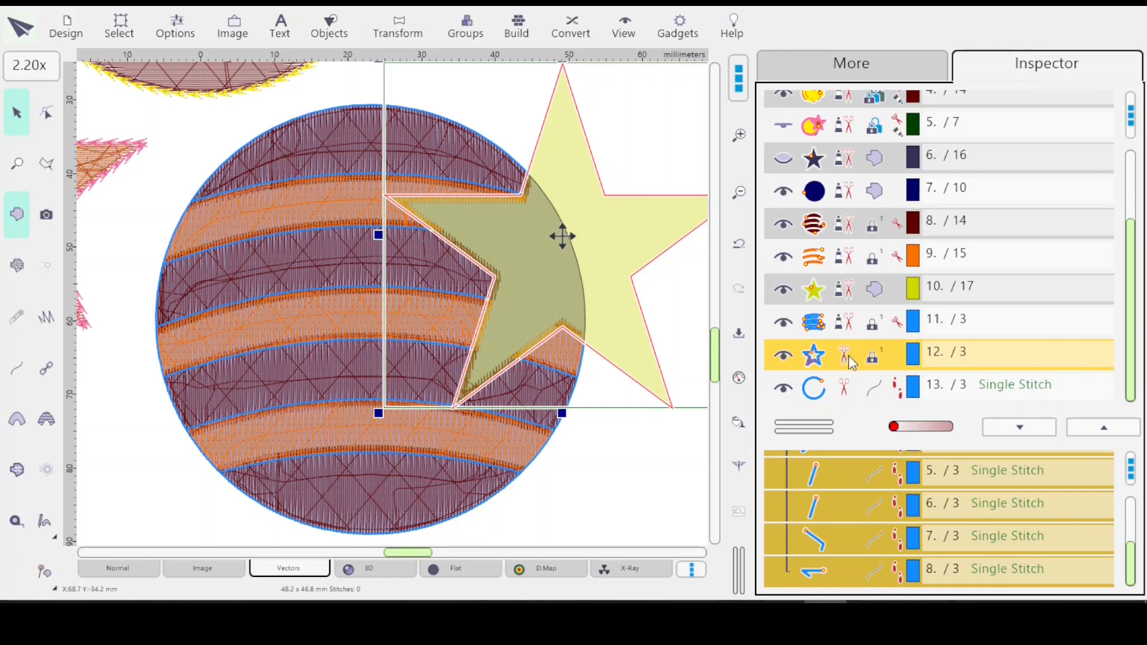
right_click(879, 328)
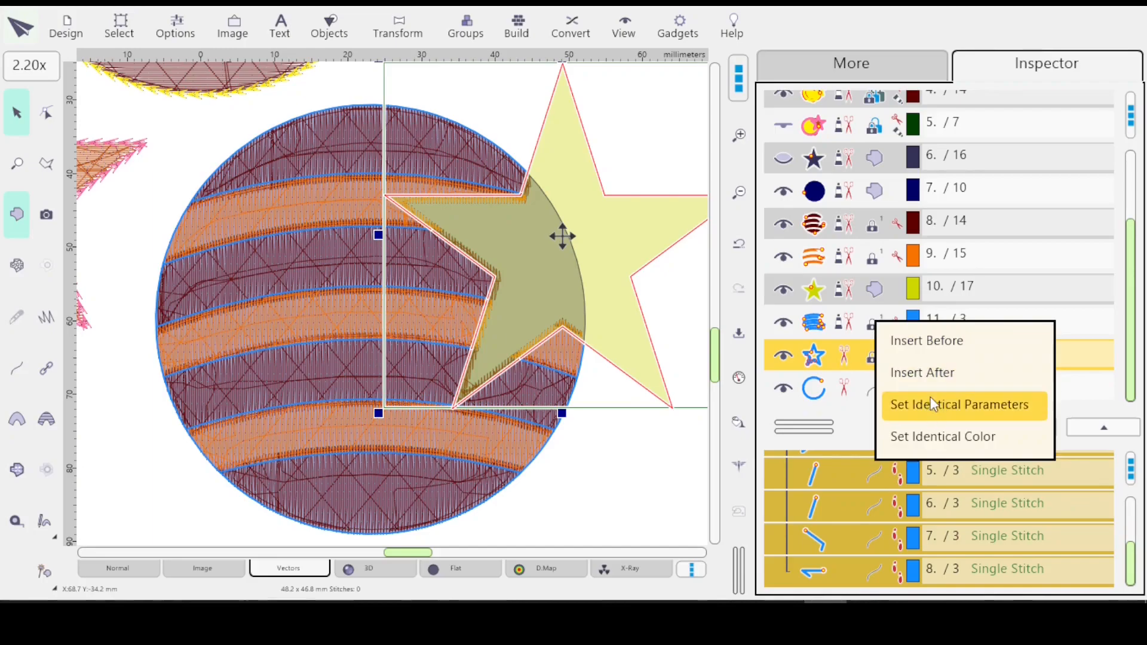
click(914, 341)
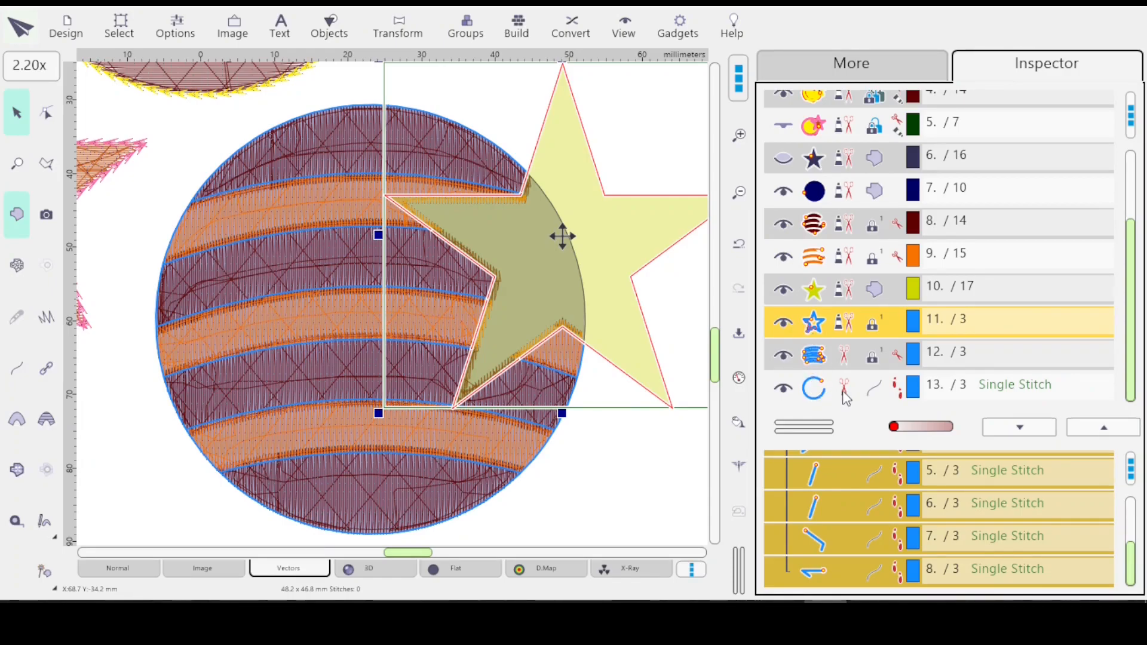
Step: Move the blue circle outline before the stripe outline group in the stitching order
click(876, 390)
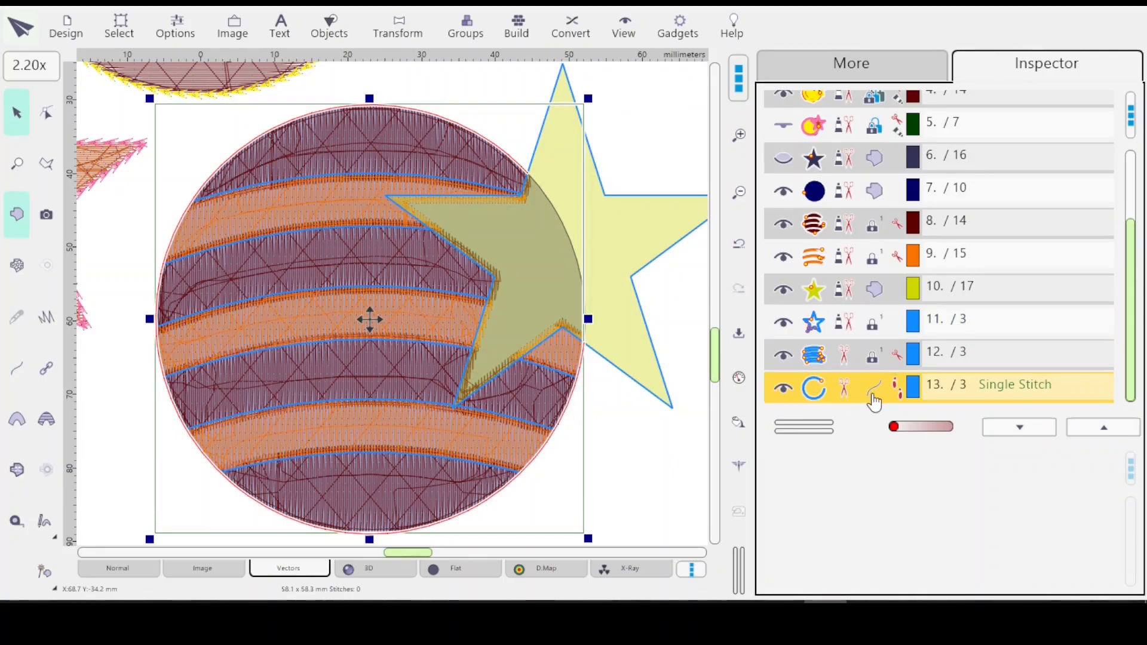
right_click(874, 366)
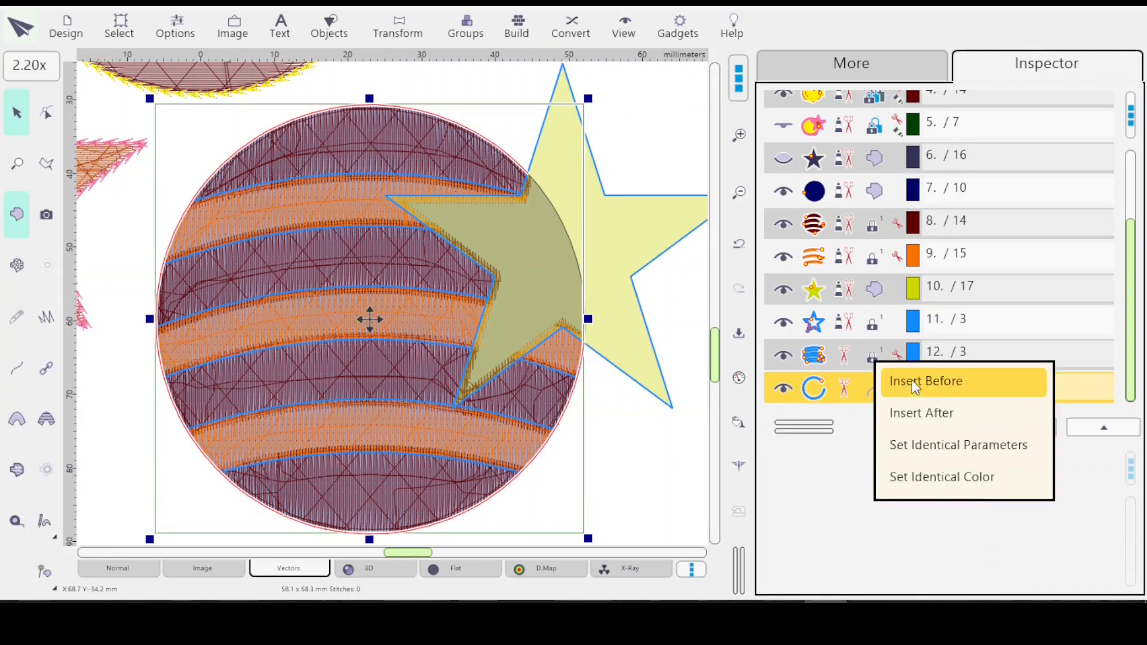
click(912, 379)
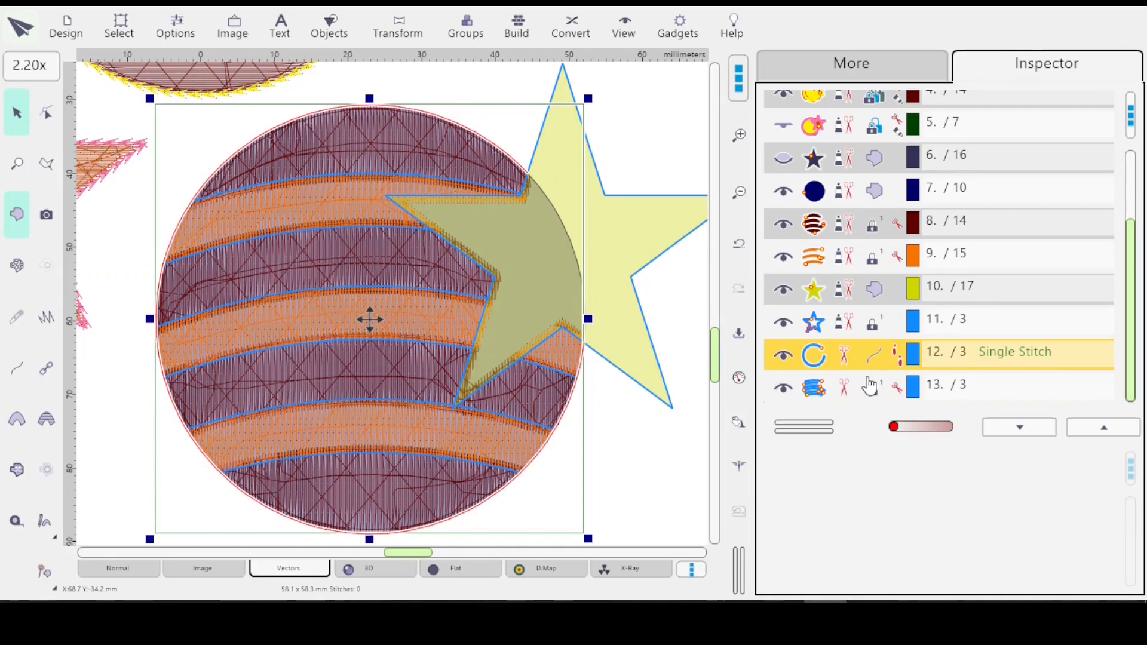
Step: Assign the FRA_006s sample to the blue star, circle and stripe outlines, objects 11 to 13, together
click(816, 390)
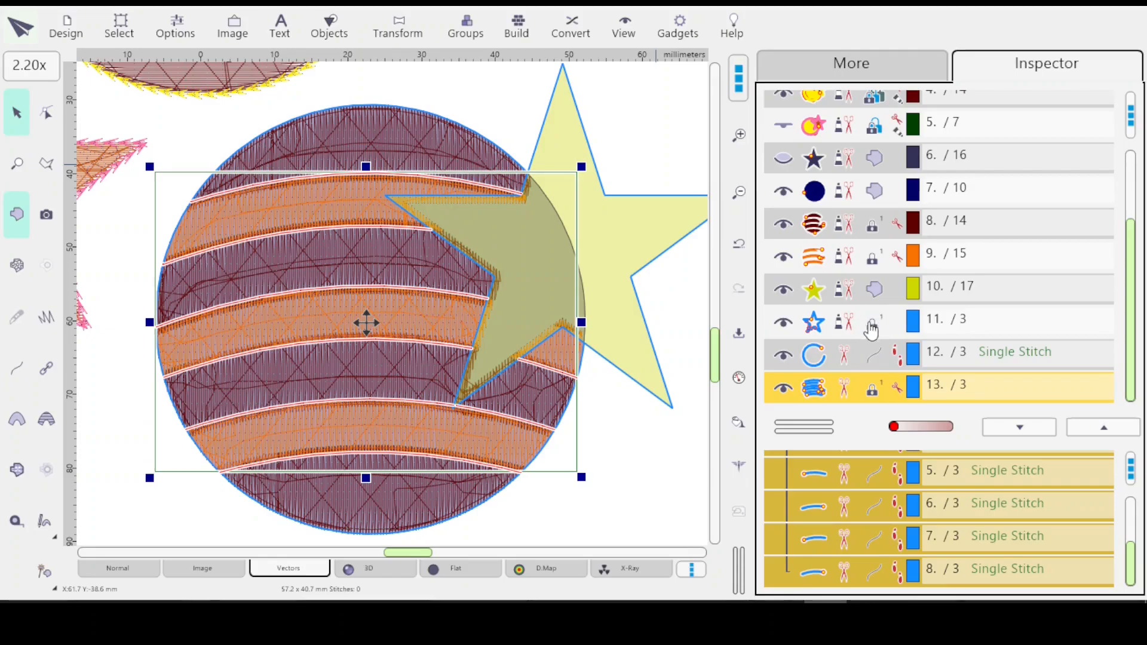
shift+click(862, 326)
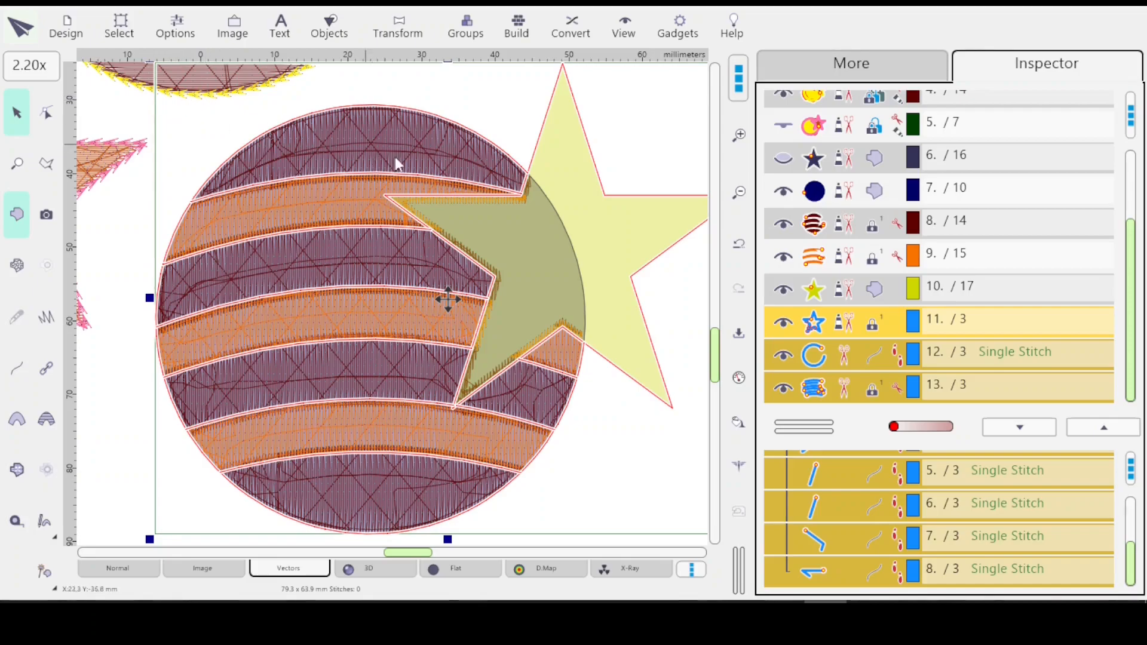
click(741, 378)
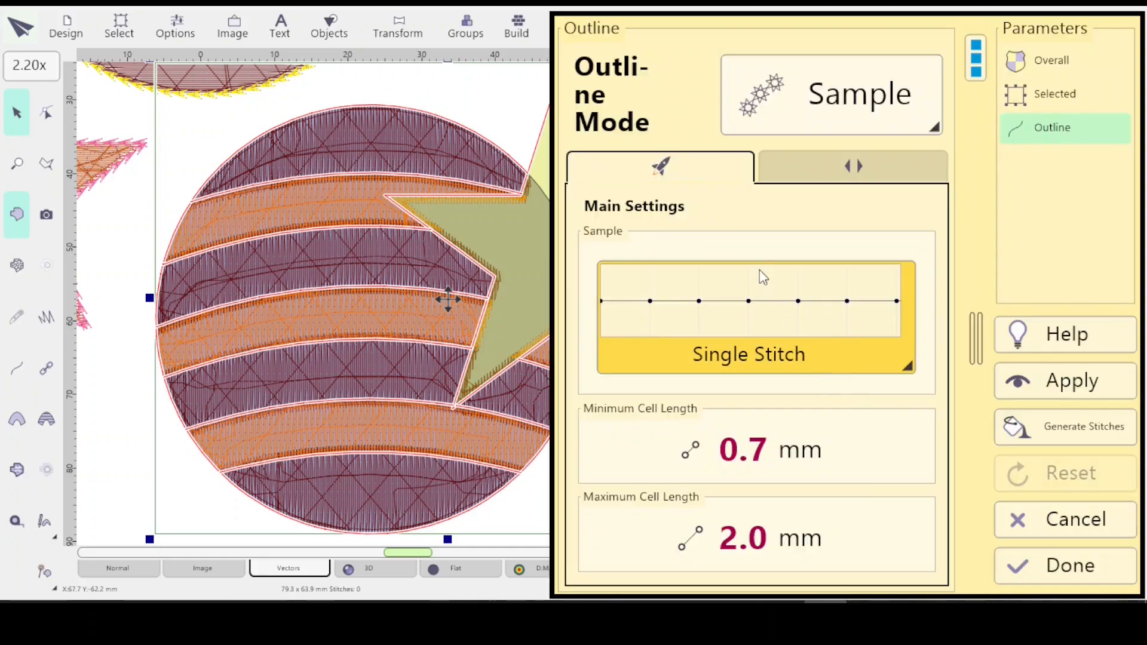
click(907, 367)
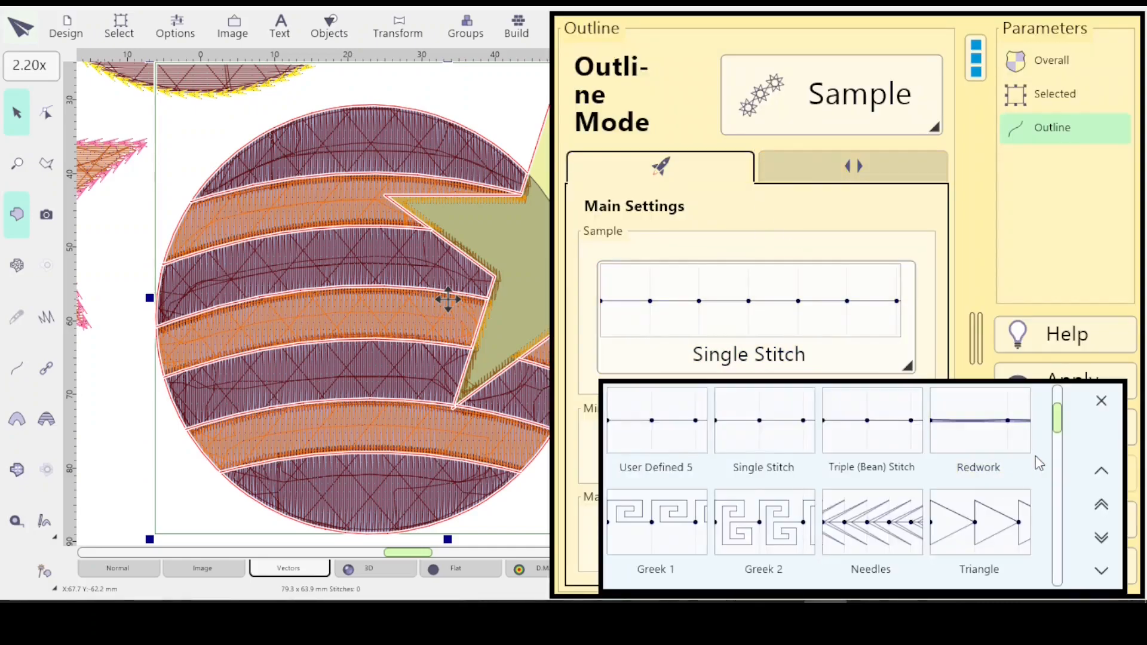
drag(1057, 417, 1058, 435)
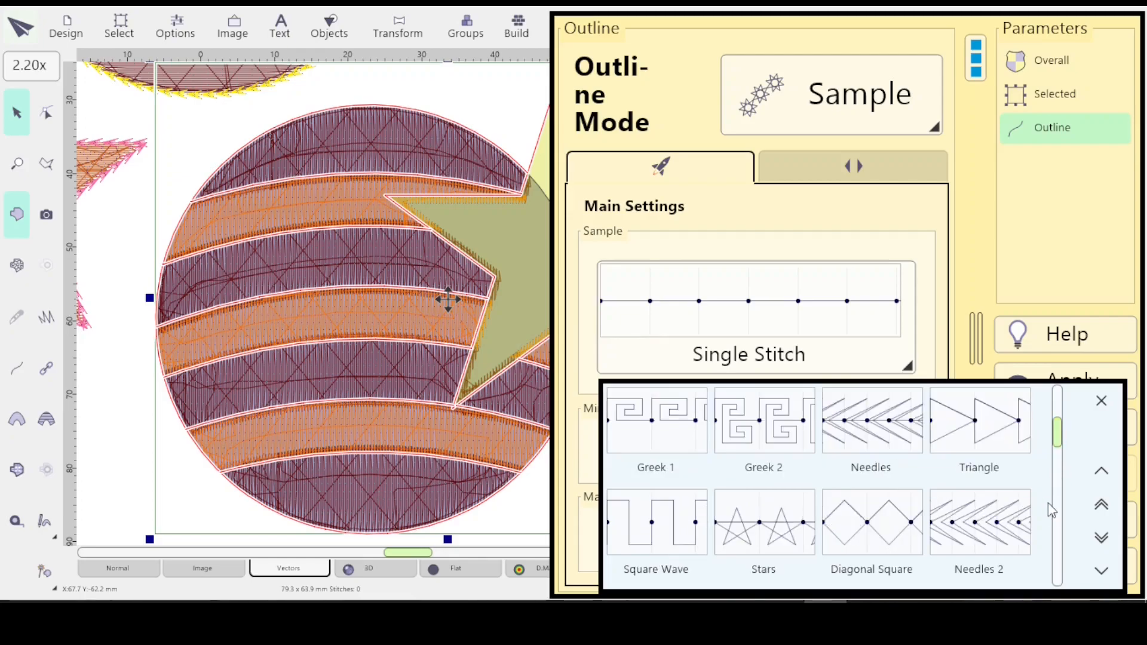
click(1061, 528)
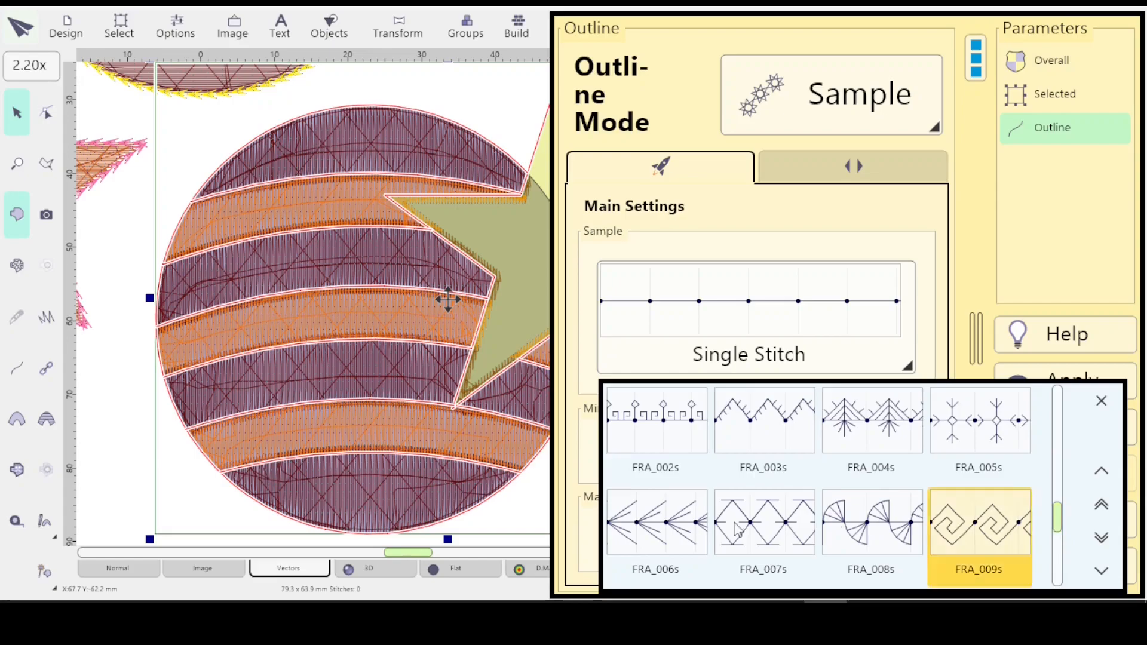
click(662, 536)
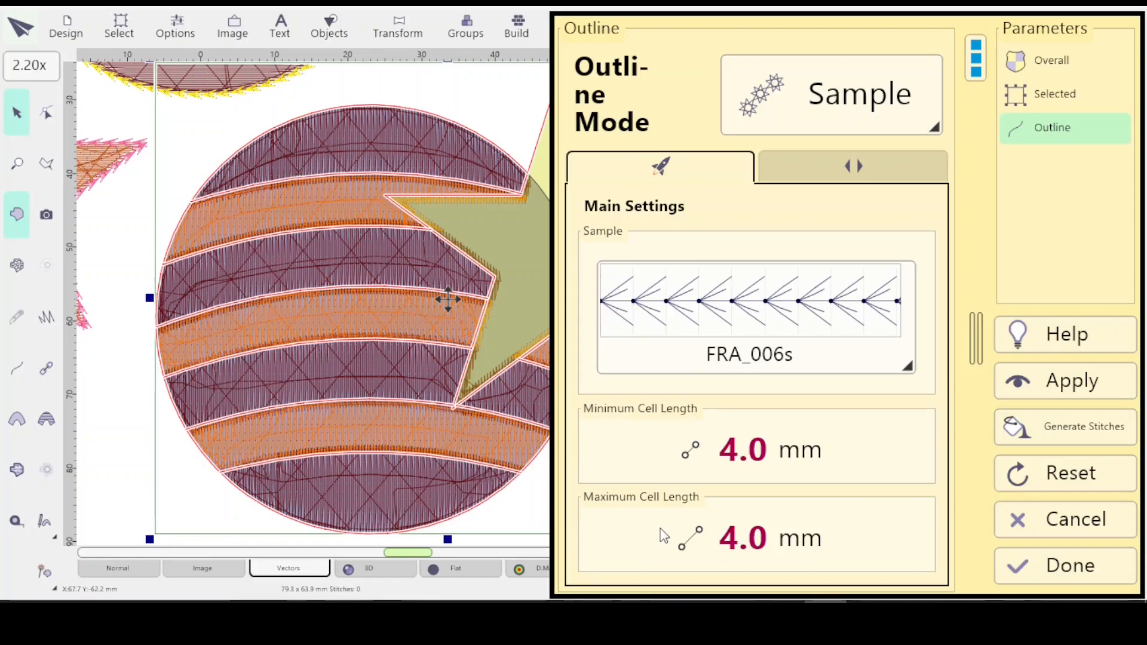
Step: Set the width of the three blue outlines to 1.1 mm and apply the outline parameters
click(854, 167)
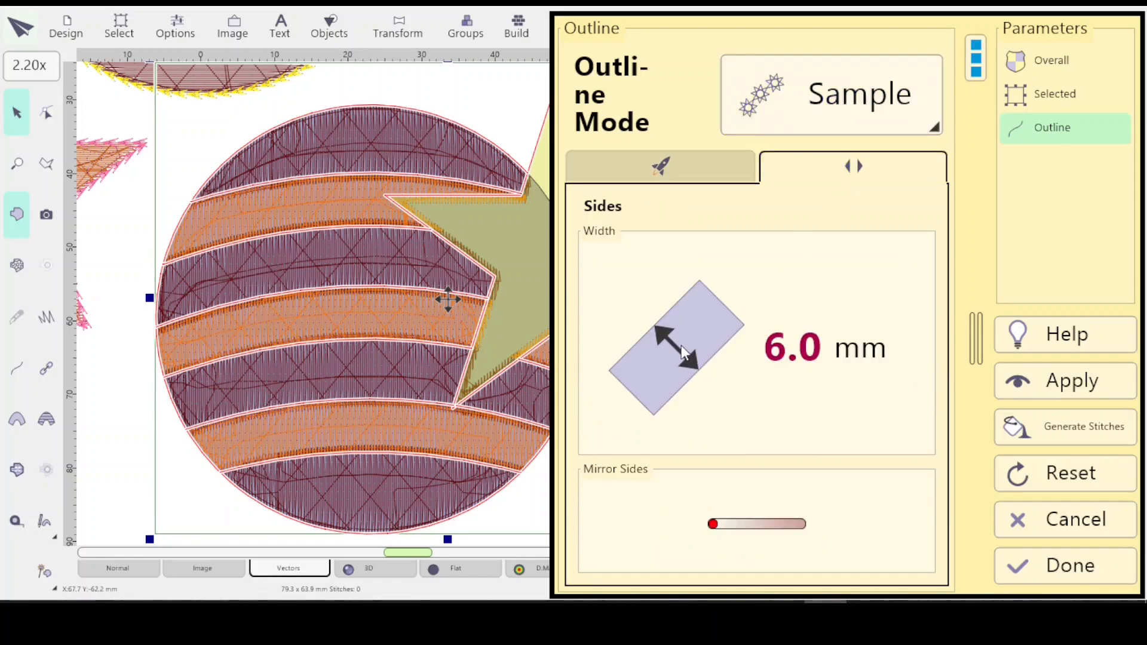
click(682, 345)
click(598, 269)
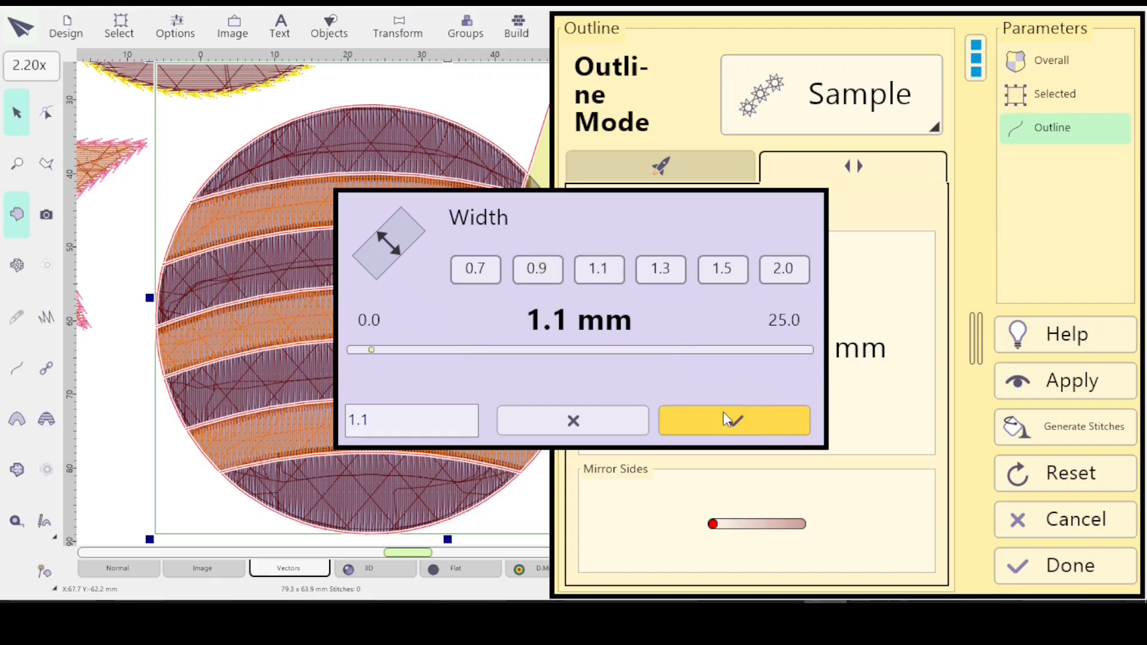
key(Return)
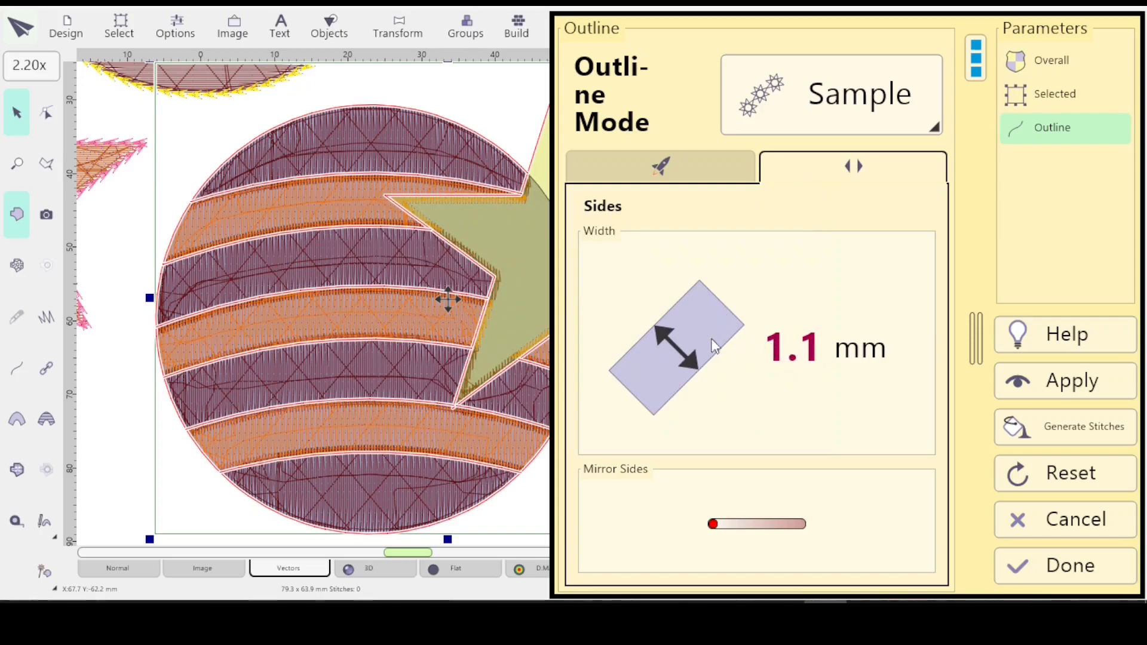
click(680, 347)
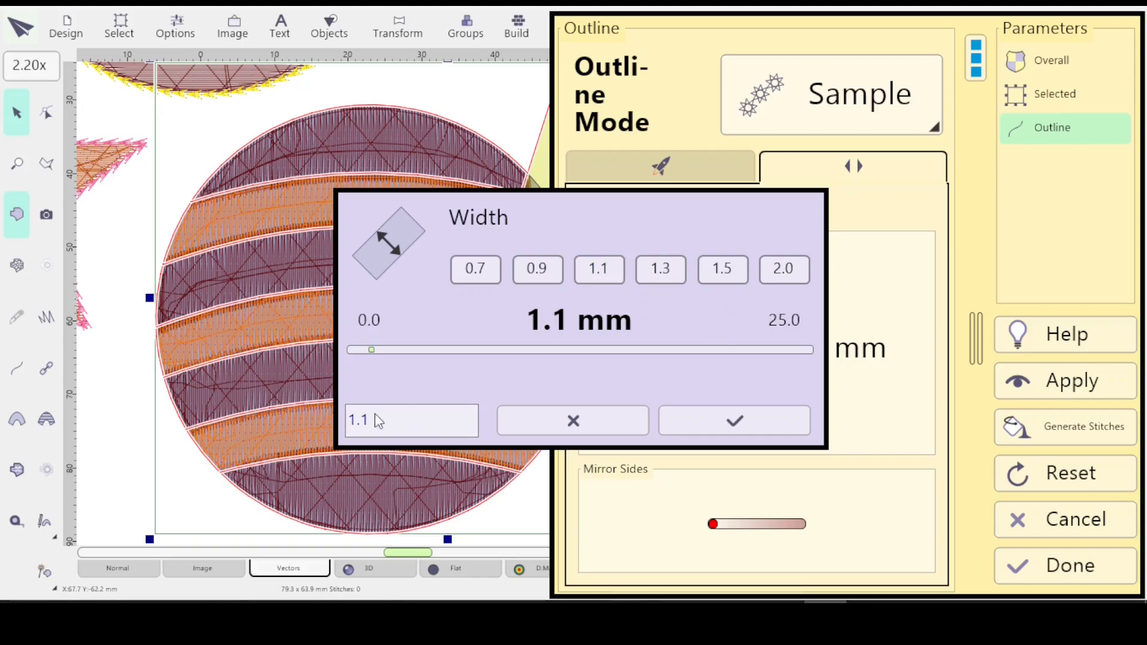
click(718, 282)
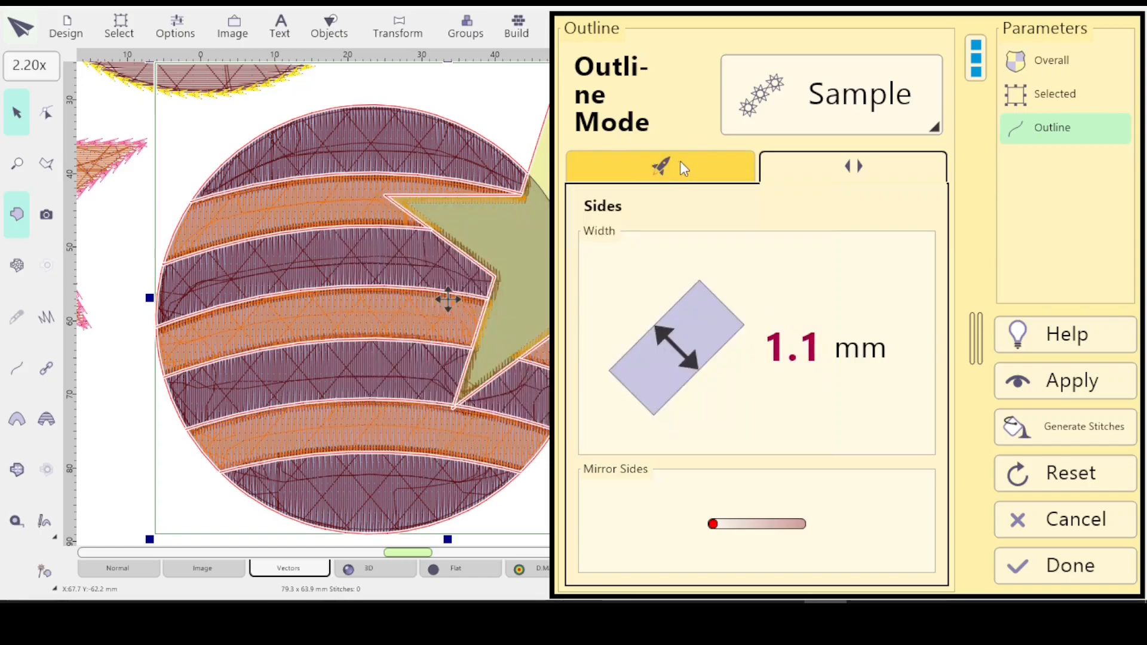
click(661, 167)
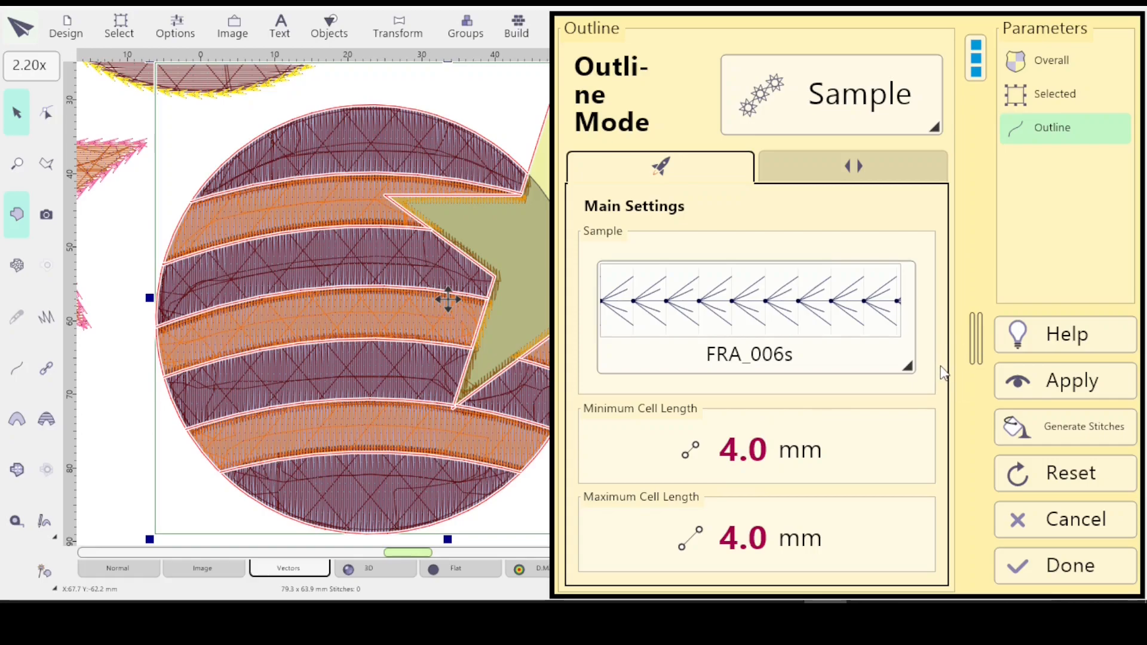
click(1053, 384)
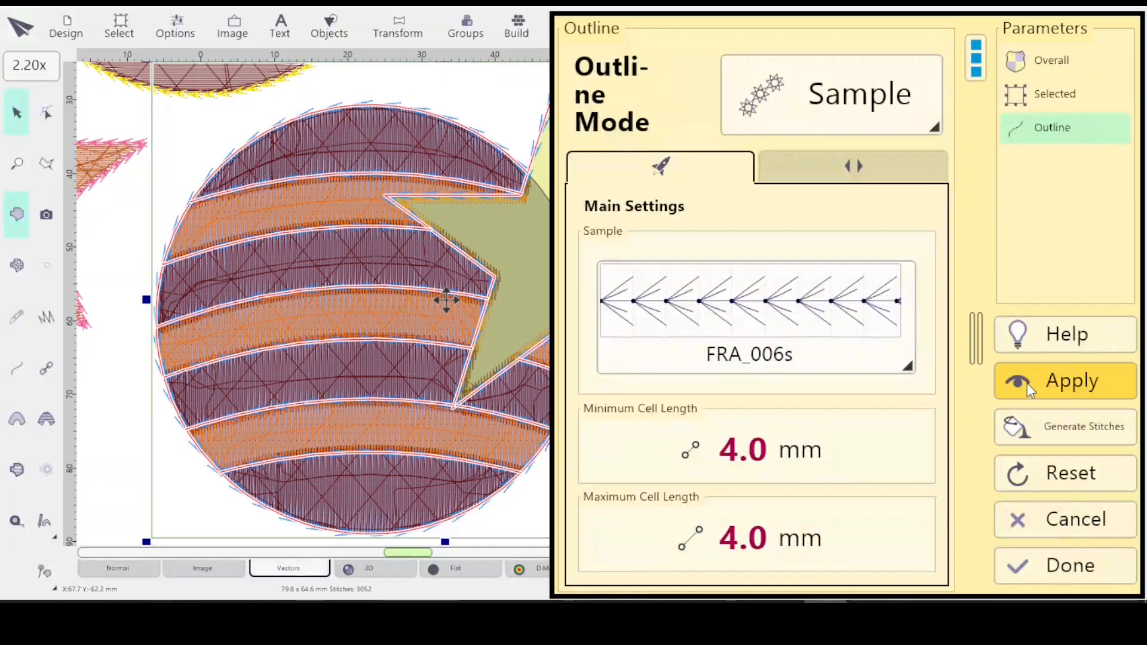
click(1060, 566)
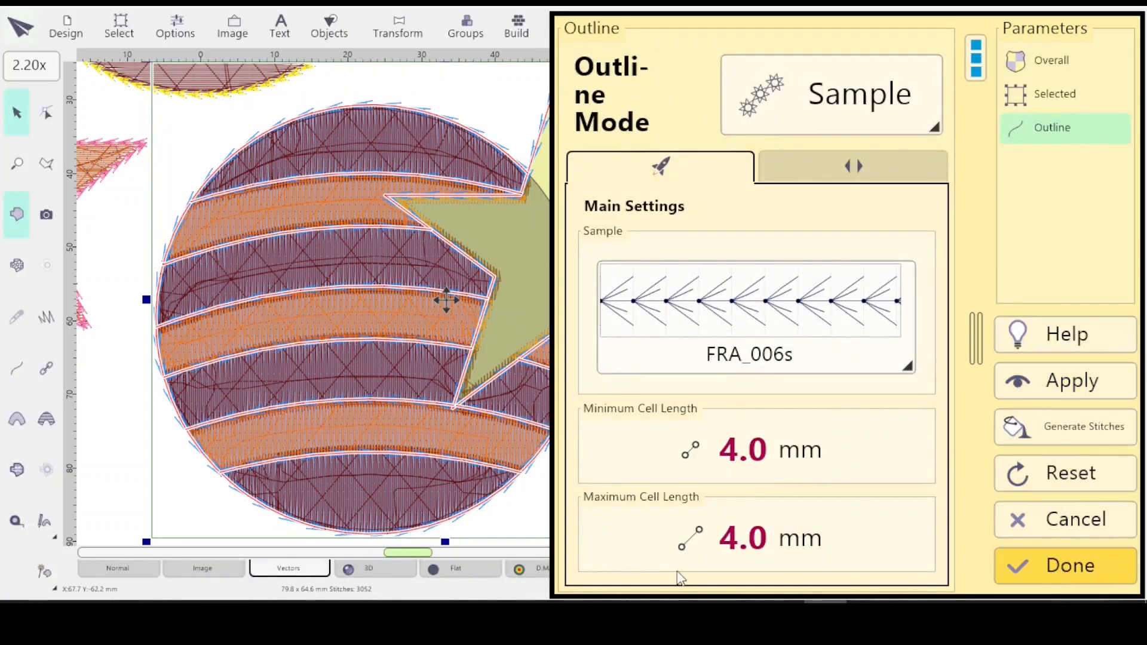
Step: In the 3D preview, generate the stitches of the yellow star, object 10, and hide the navy circle, object 7
click(357, 570)
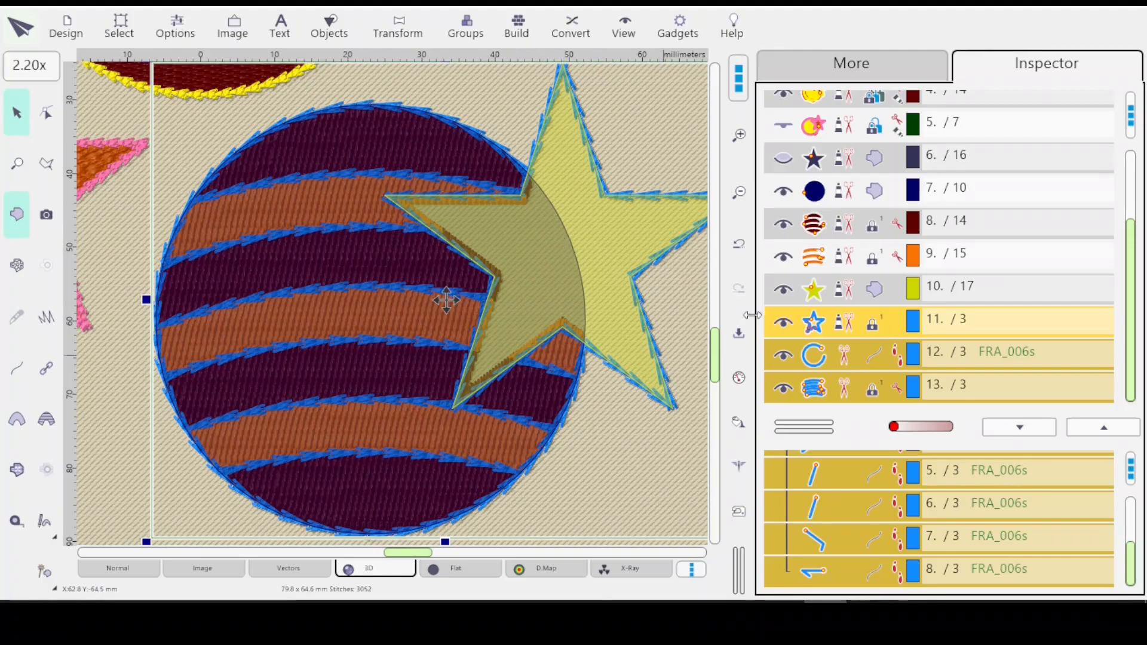
click(858, 283)
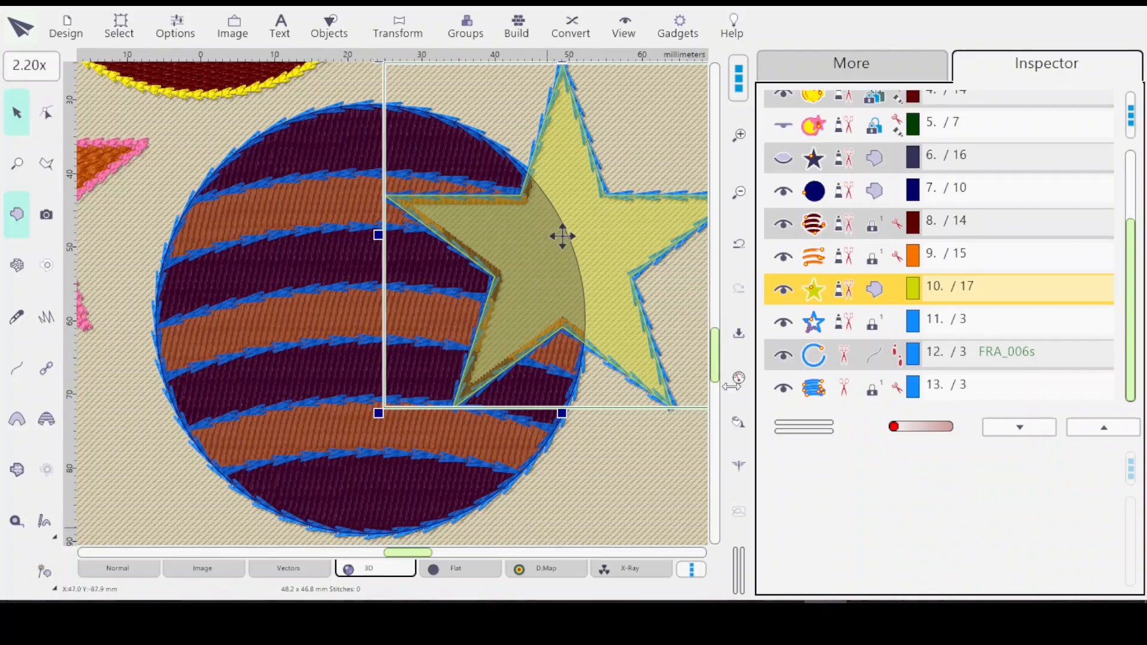
click(739, 422)
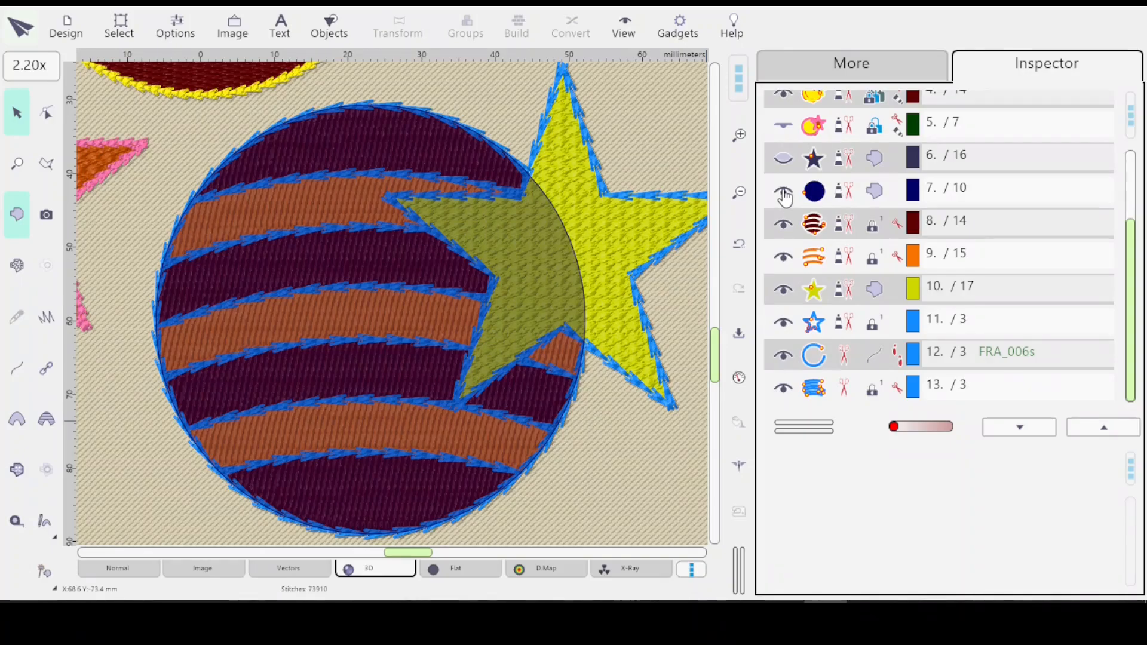
click(784, 197)
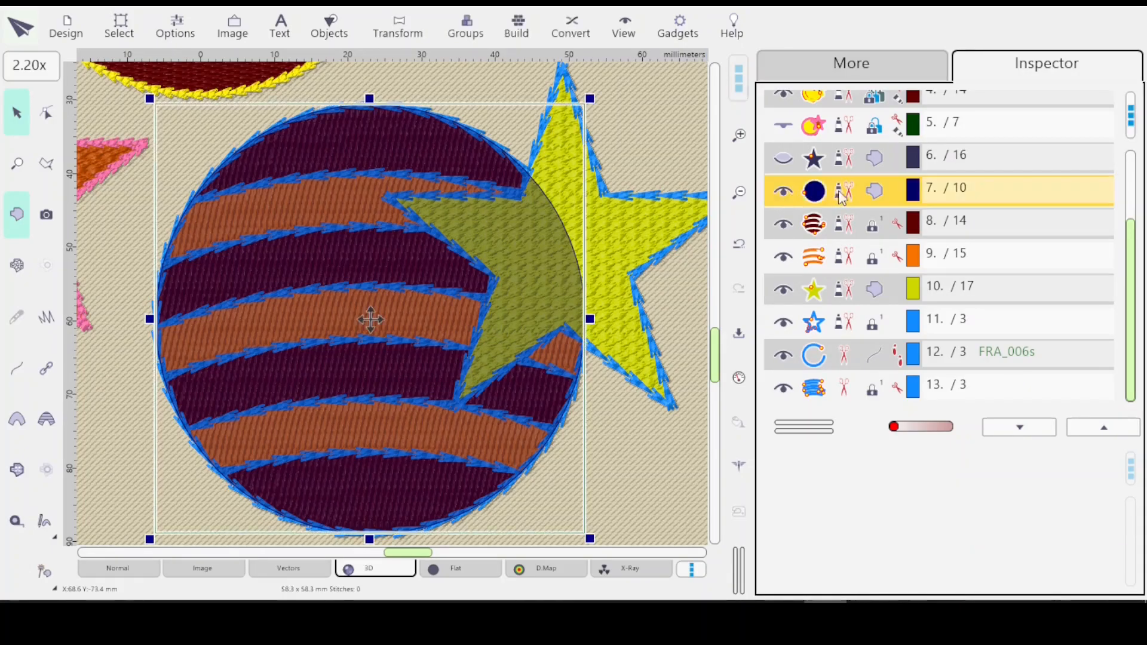
click(784, 192)
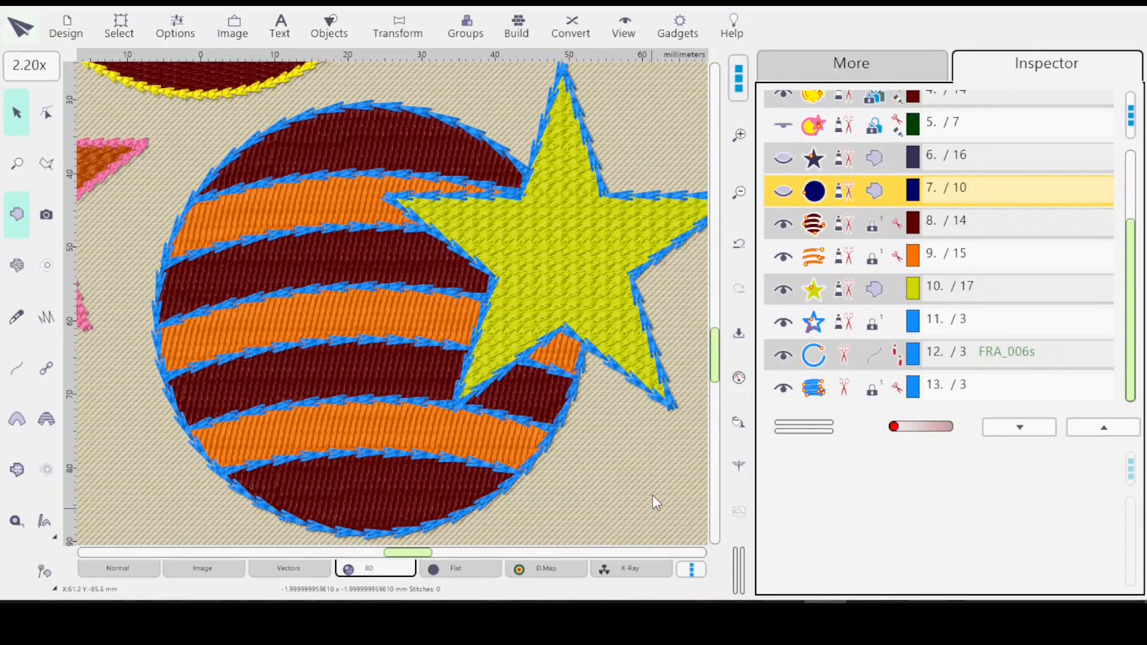
Step: Examine up close how the blue star, circle and stripe outlines meet at the star's inner corner, and review the whole circle and star
click(816, 325)
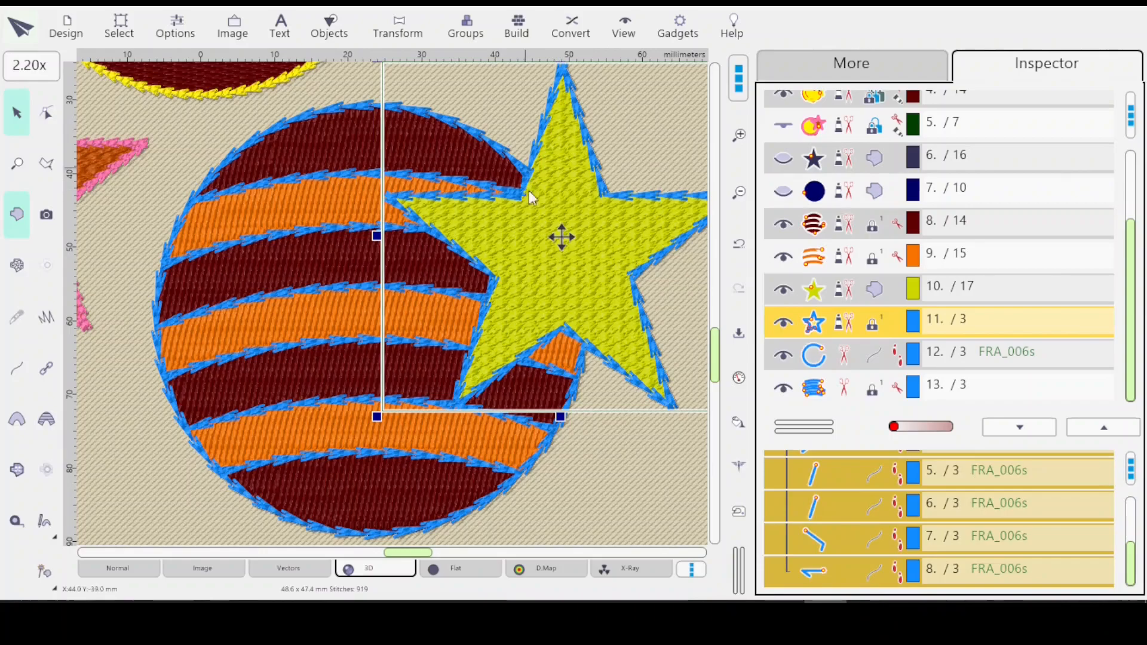
click(17, 163)
drag(459, 125, 560, 239)
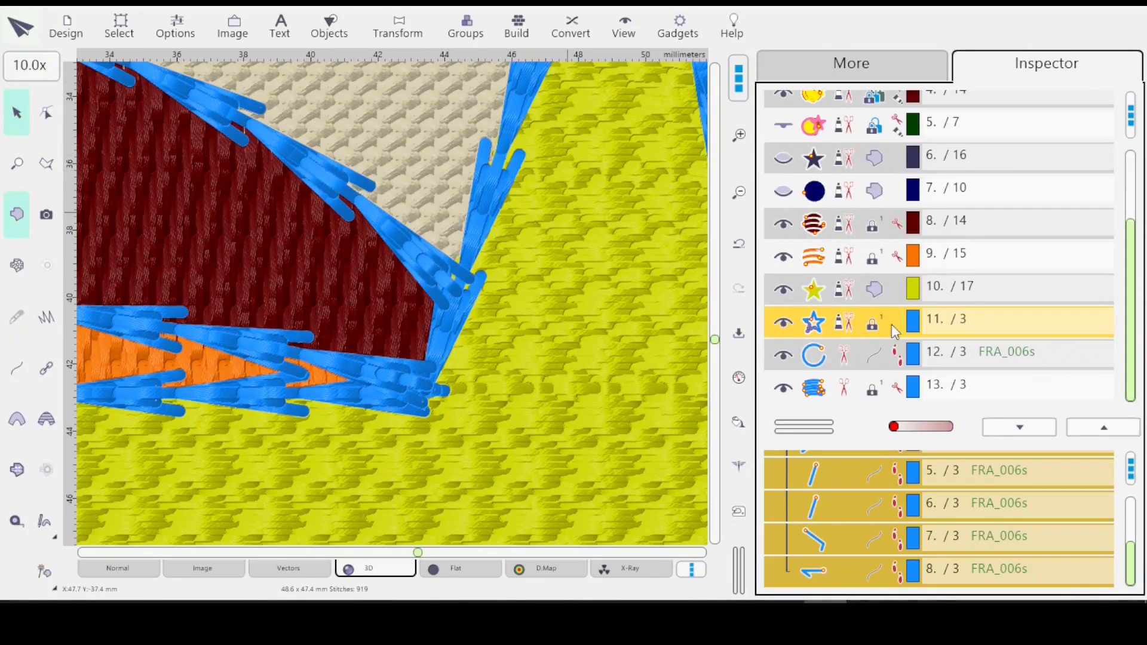
click(819, 355)
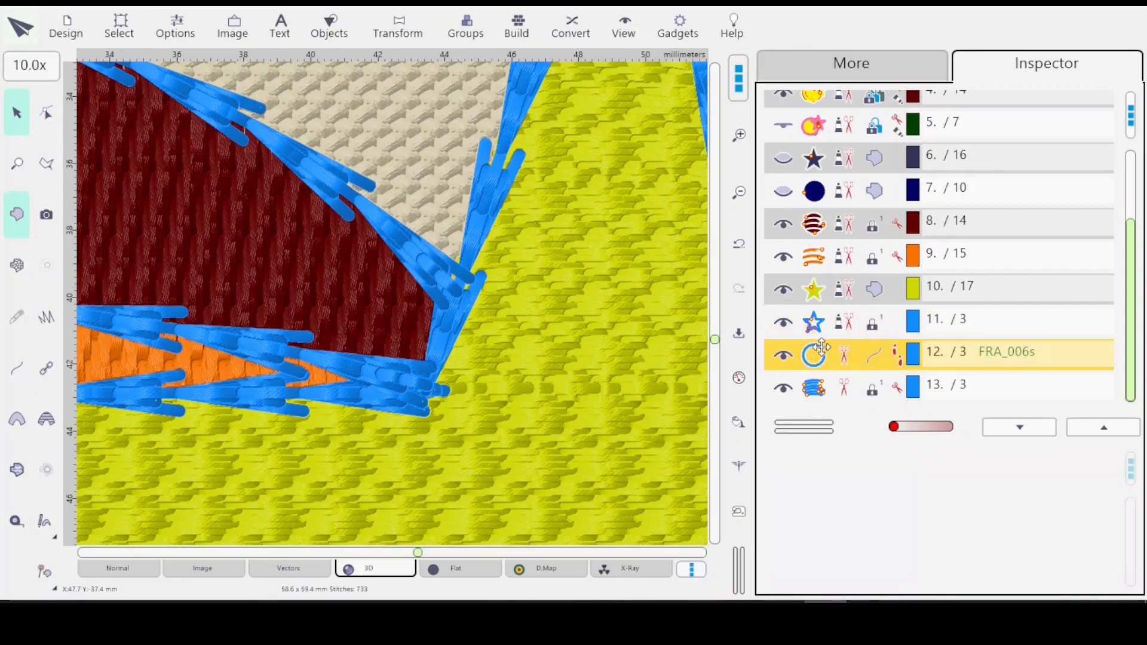
double_click(820, 346)
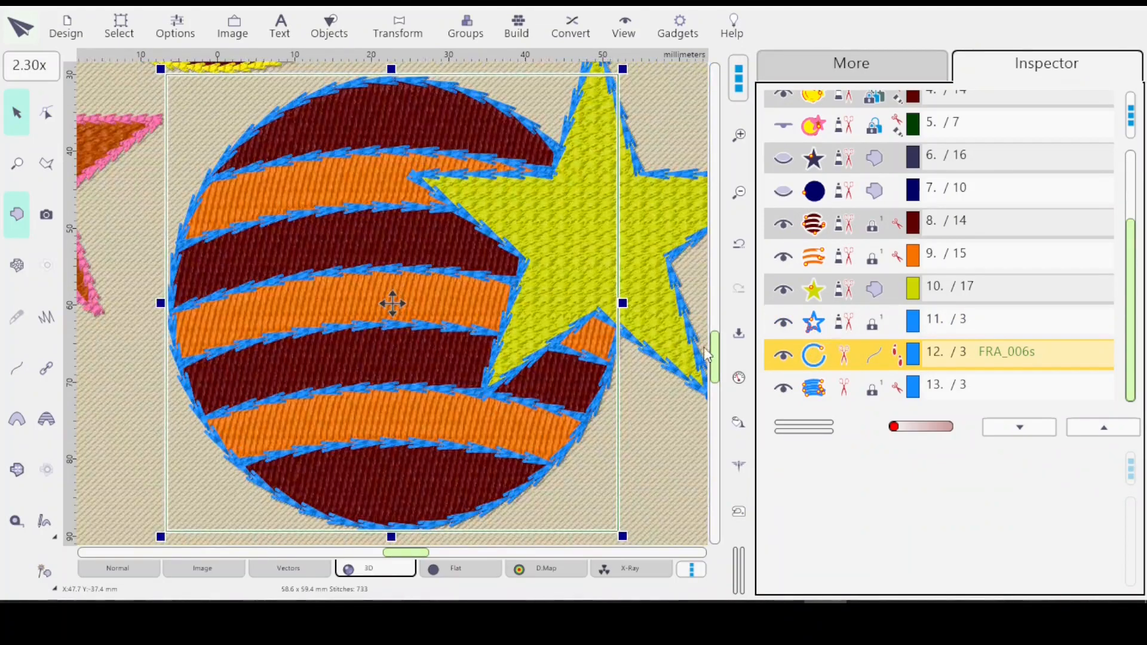
scroll(471, 416, down, 2)
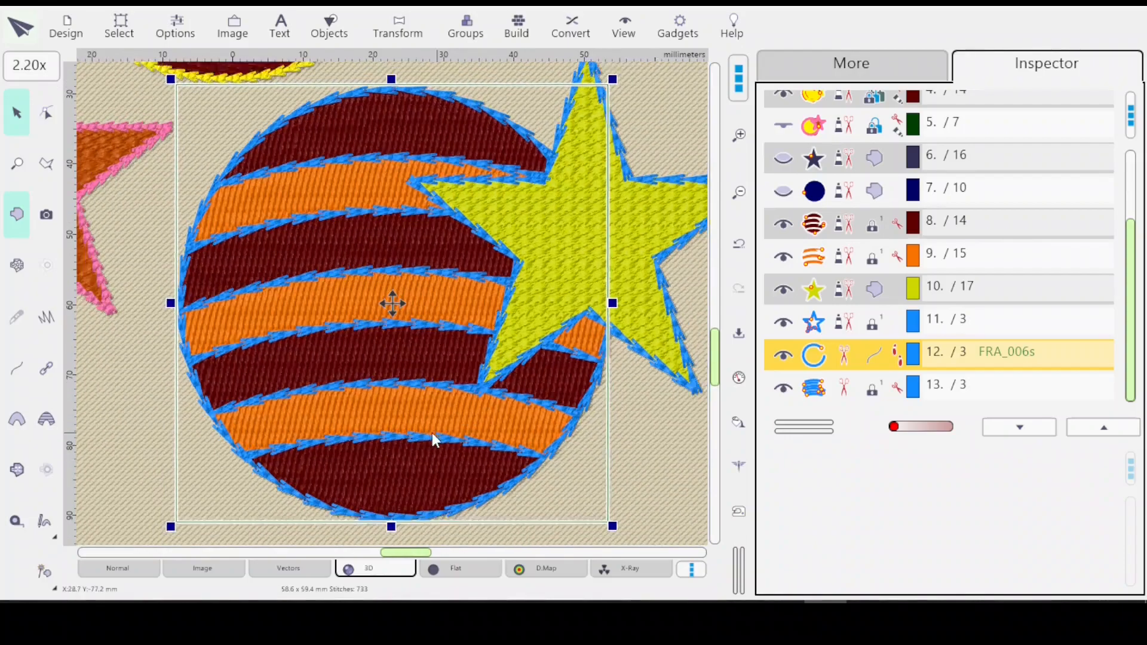
scroll(392, 460, down, 2)
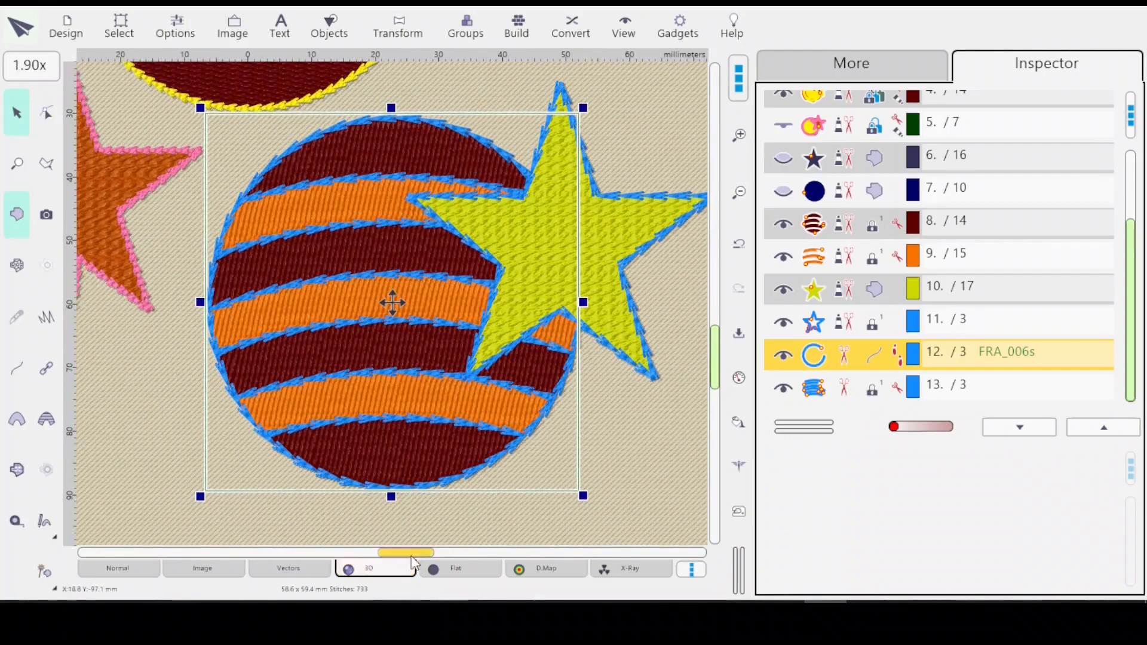
drag(417, 556, 413, 556)
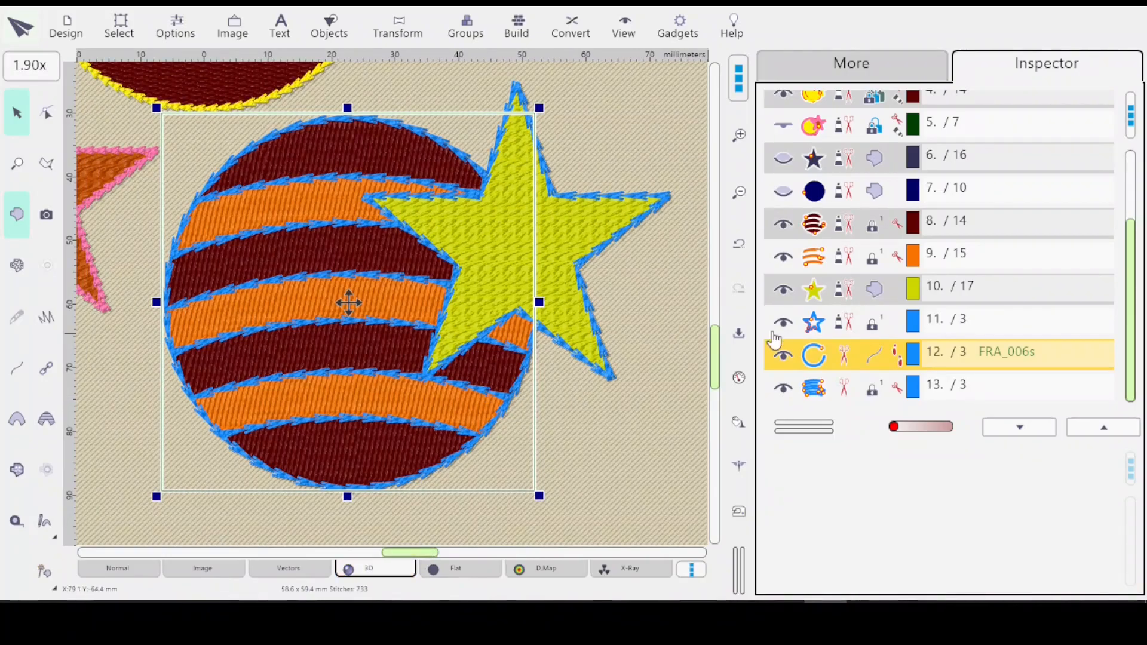
Step: Combine the blue star, circle and stripe outlines, objects 11 to 13, with Arrange Outline Parts and review the resulting parts
click(841, 324)
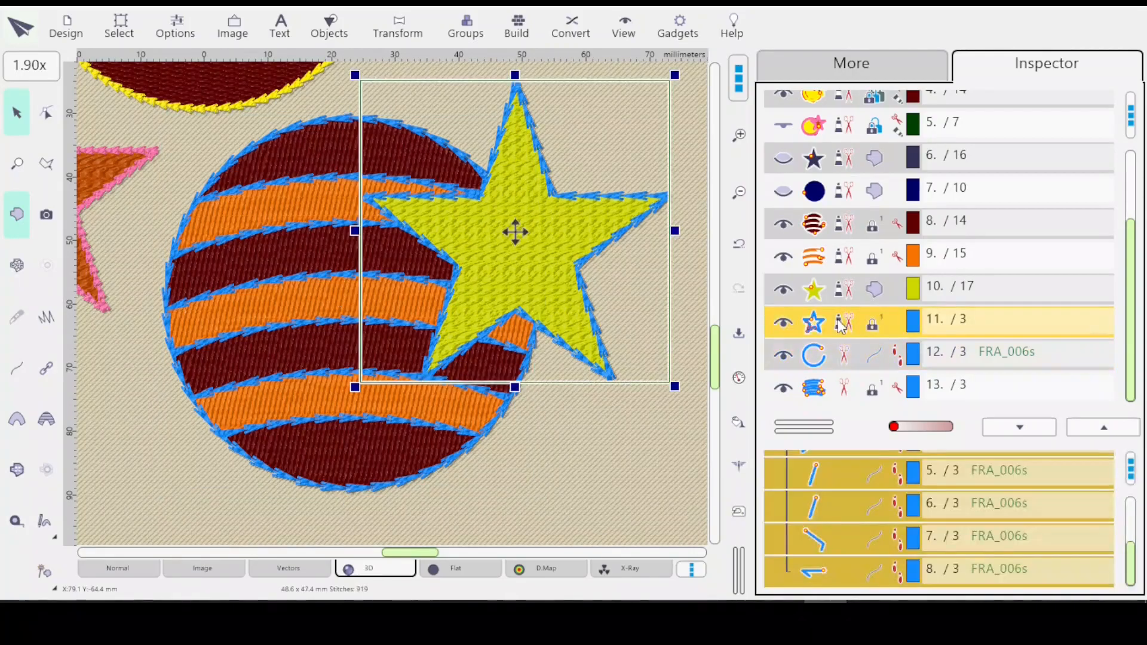
shift+click(848, 395)
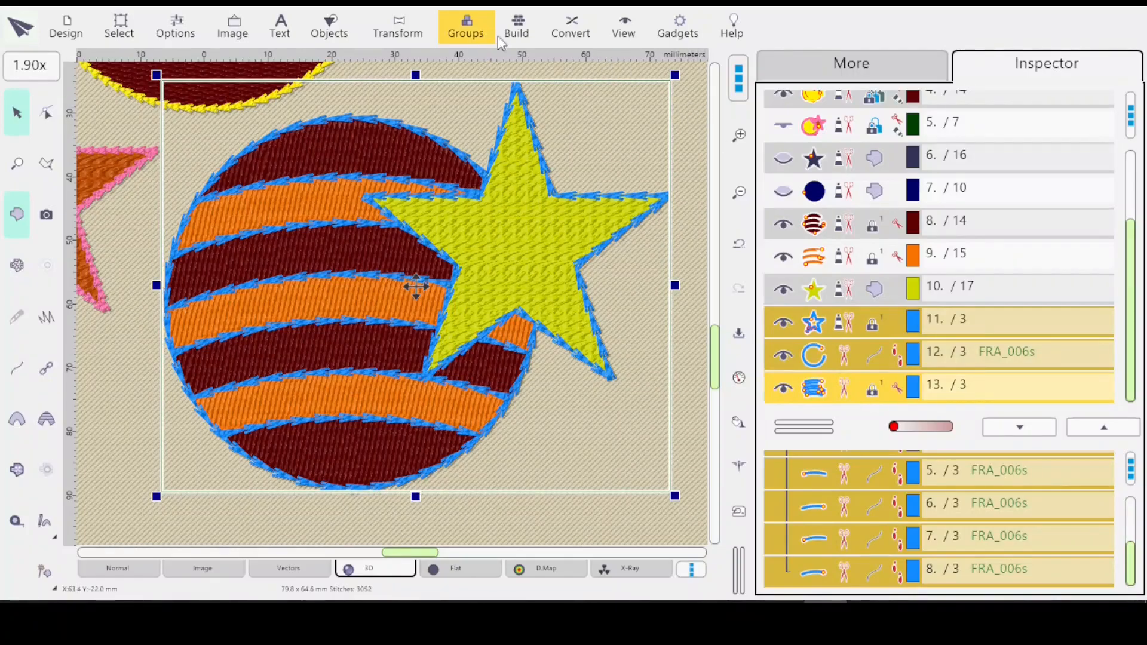
click(517, 26)
mouse_move(587, 226)
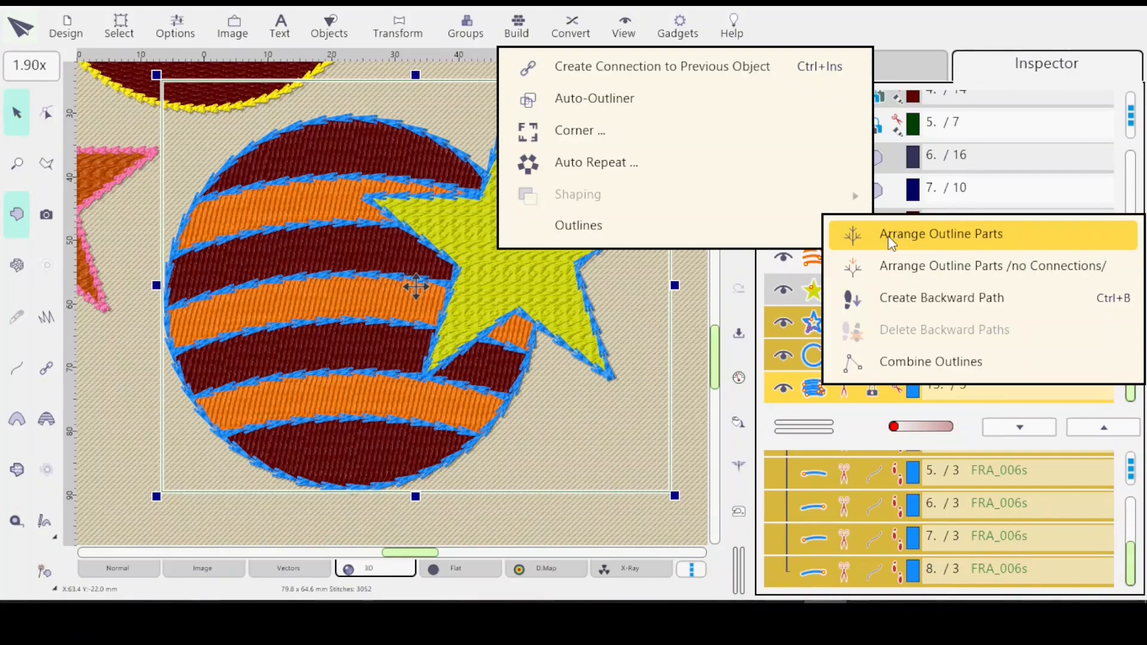
click(909, 240)
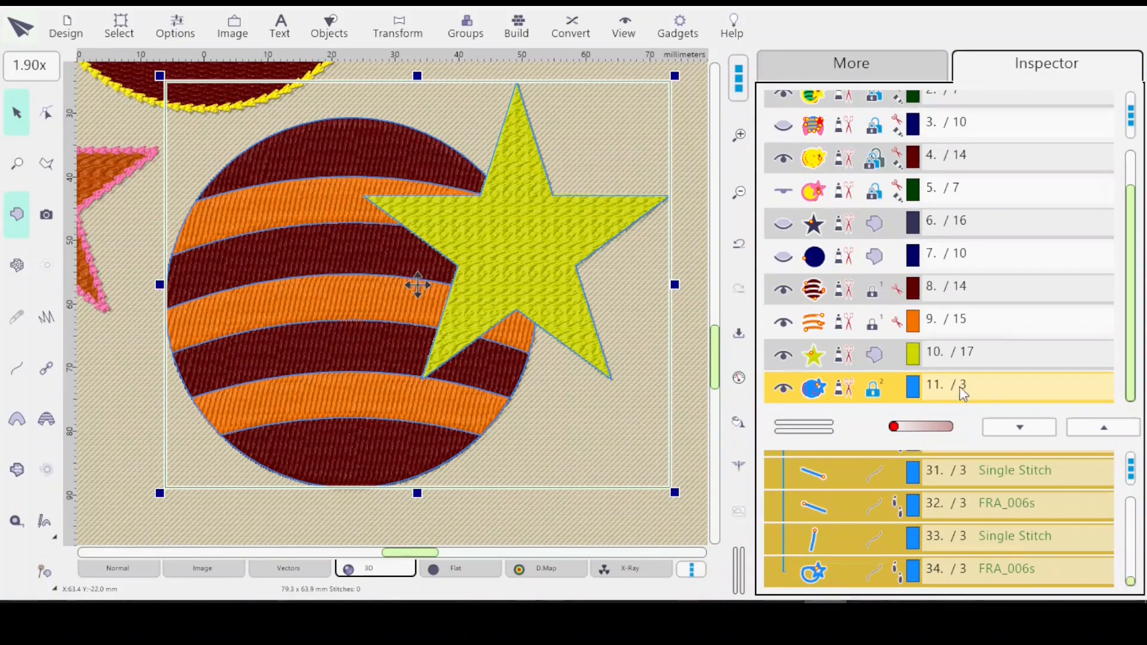
drag(1132, 583, 1135, 553)
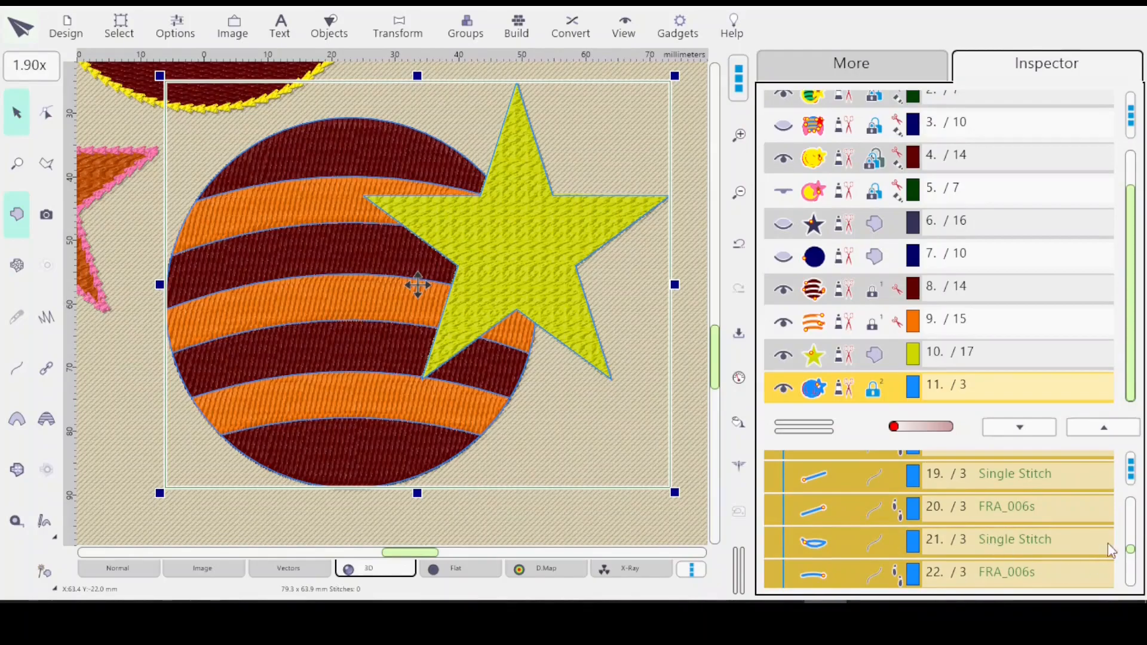
Step: Examine the first part, number 1, and the last part, number 34, of the arranged blue outline
drag(1133, 549, 1141, 500)
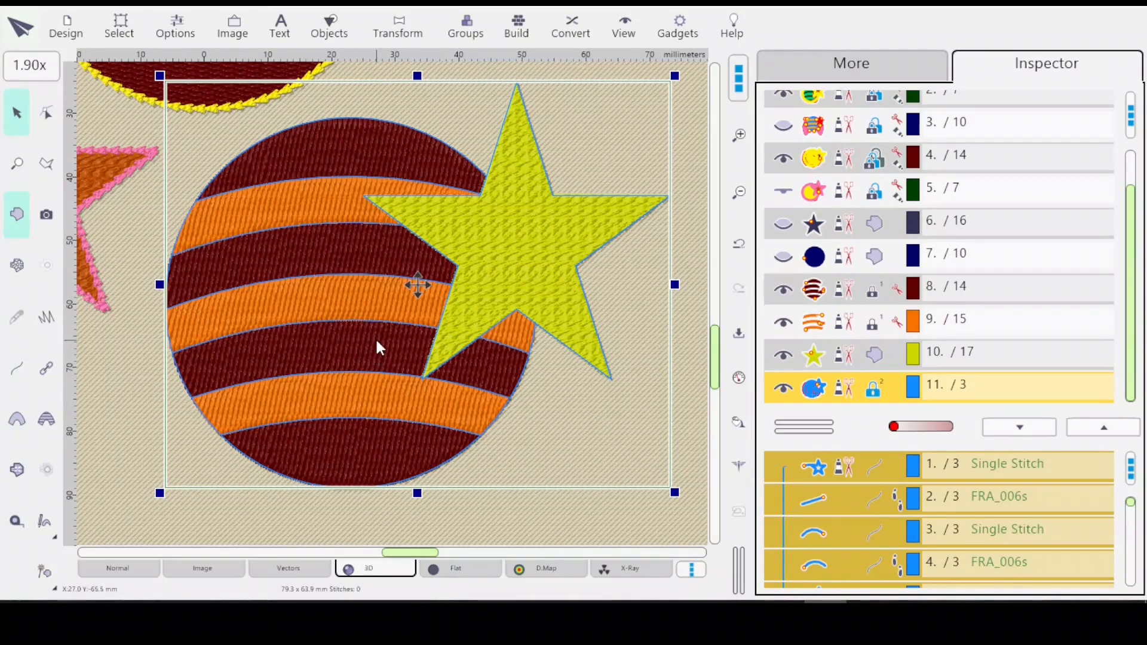
click(1010, 465)
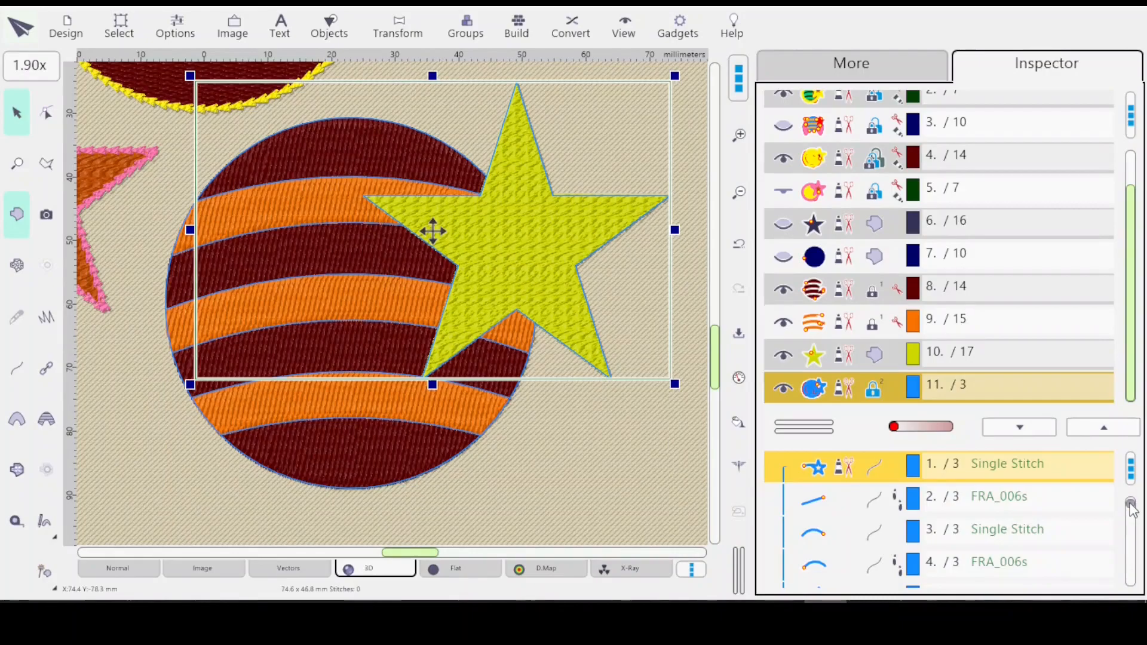
scroll(1132, 508, down, 1)
drag(1132, 508, 1137, 594)
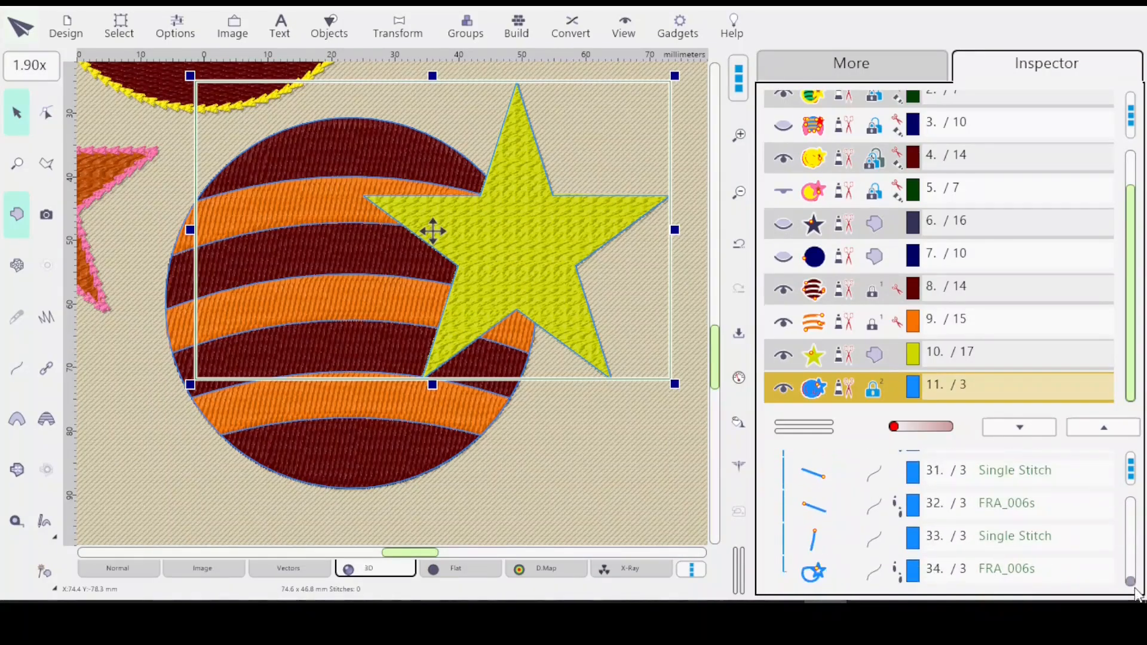
click(1001, 569)
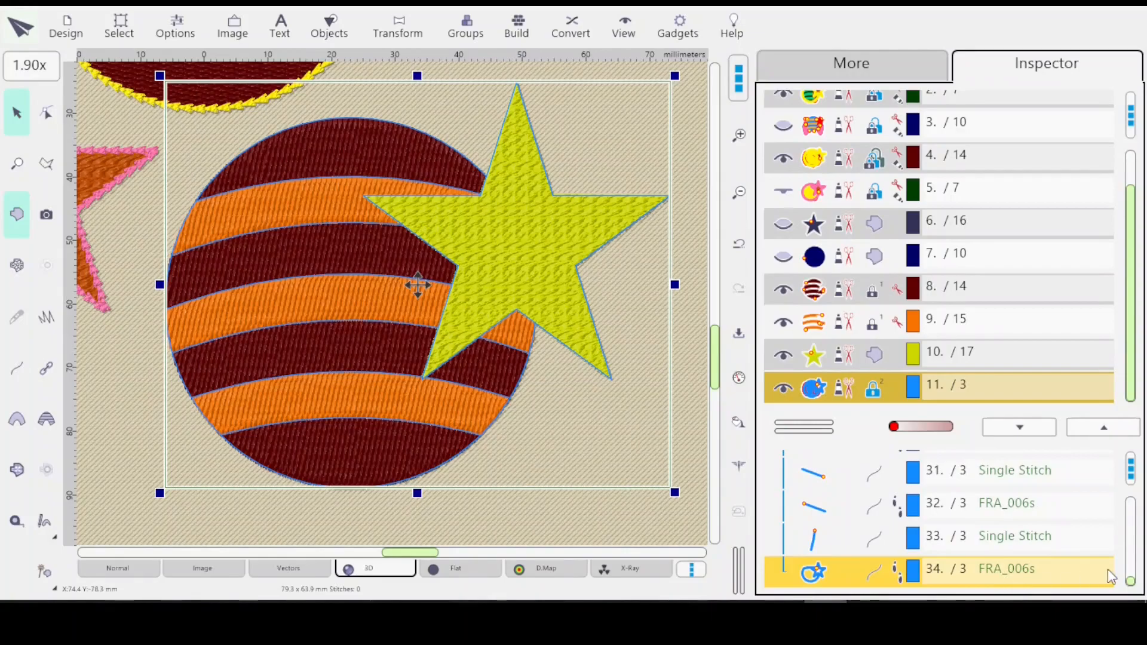
drag(1134, 588, 1131, 502)
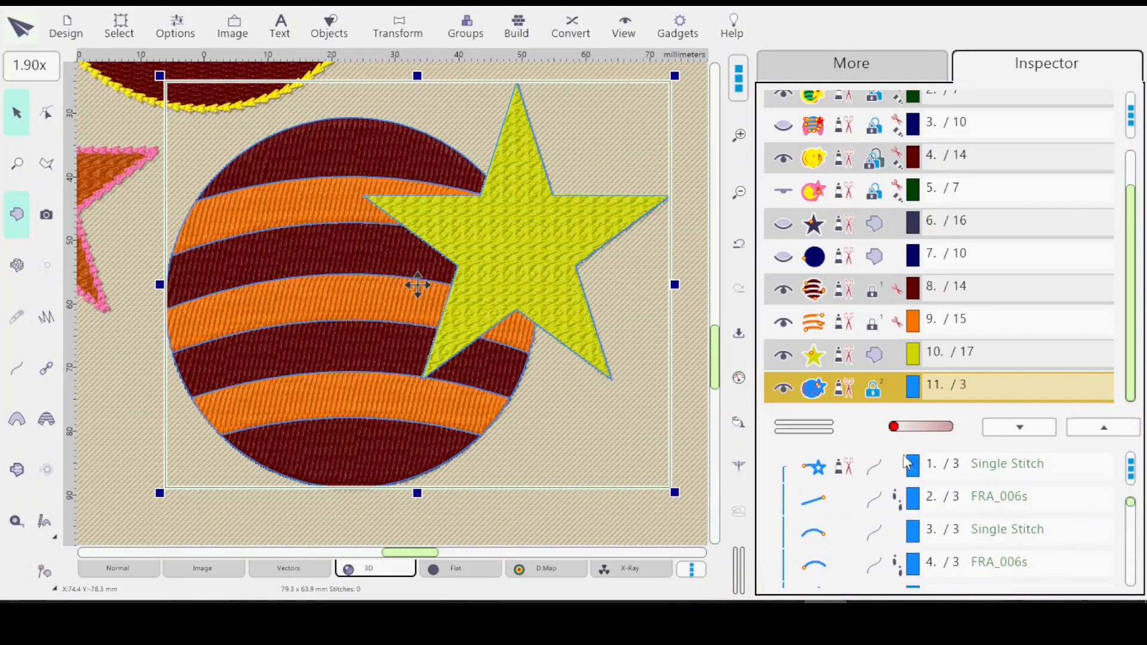
click(983, 469)
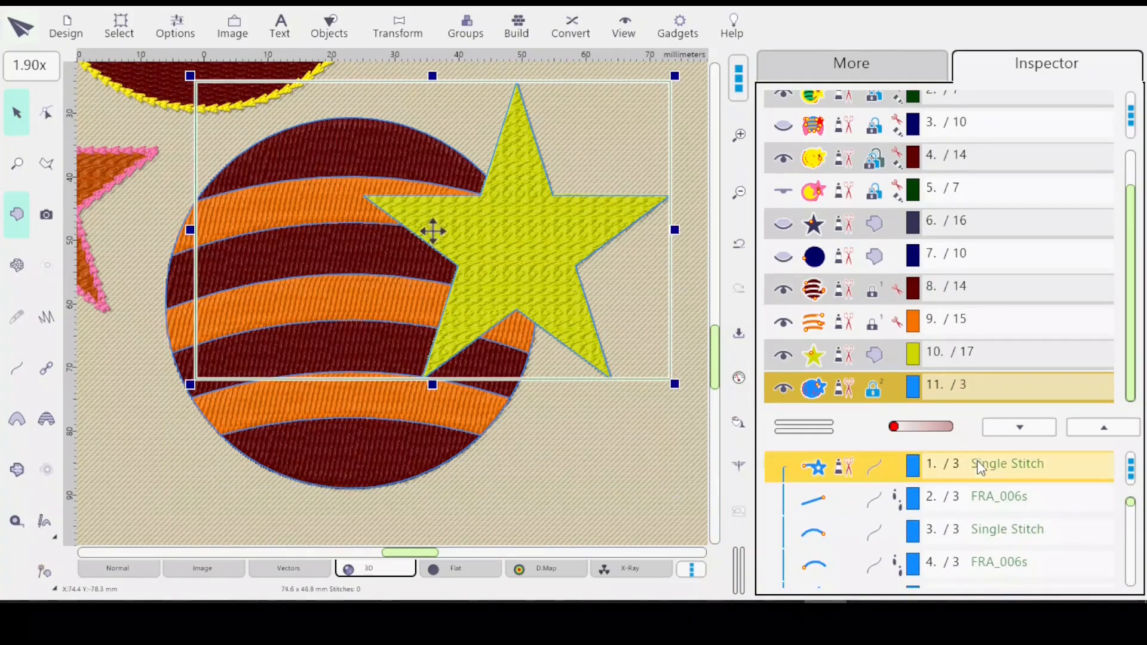
Step: Generate the stitches of the whole blue outline, object 11, and inspect the join at the star's upper inner corner up close
click(837, 394)
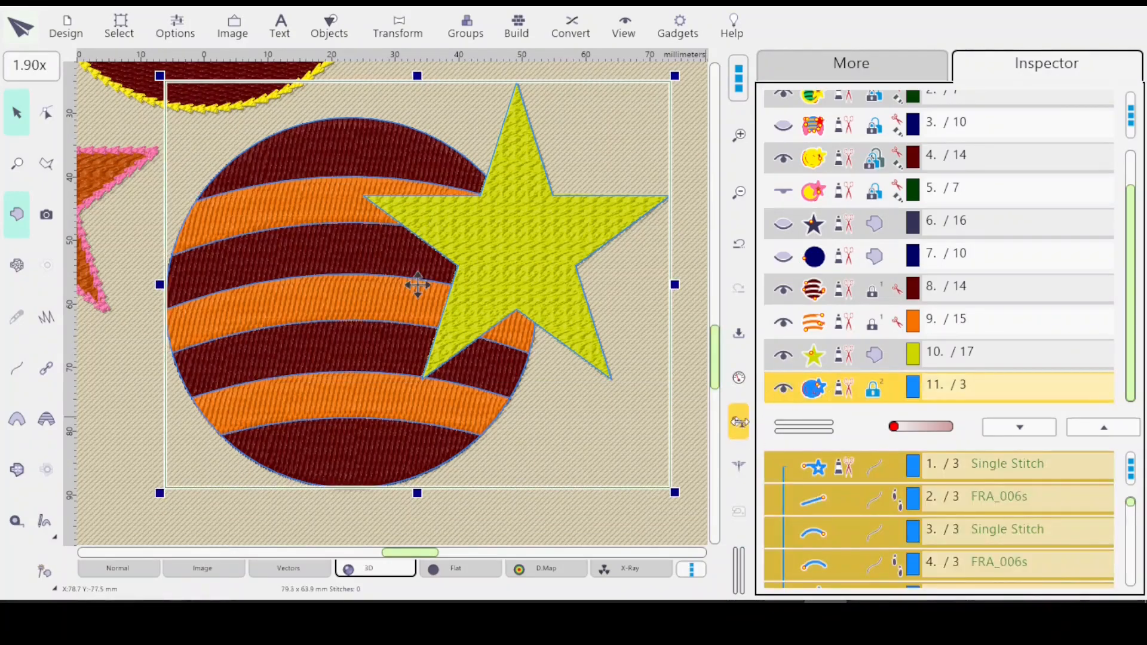
click(743, 431)
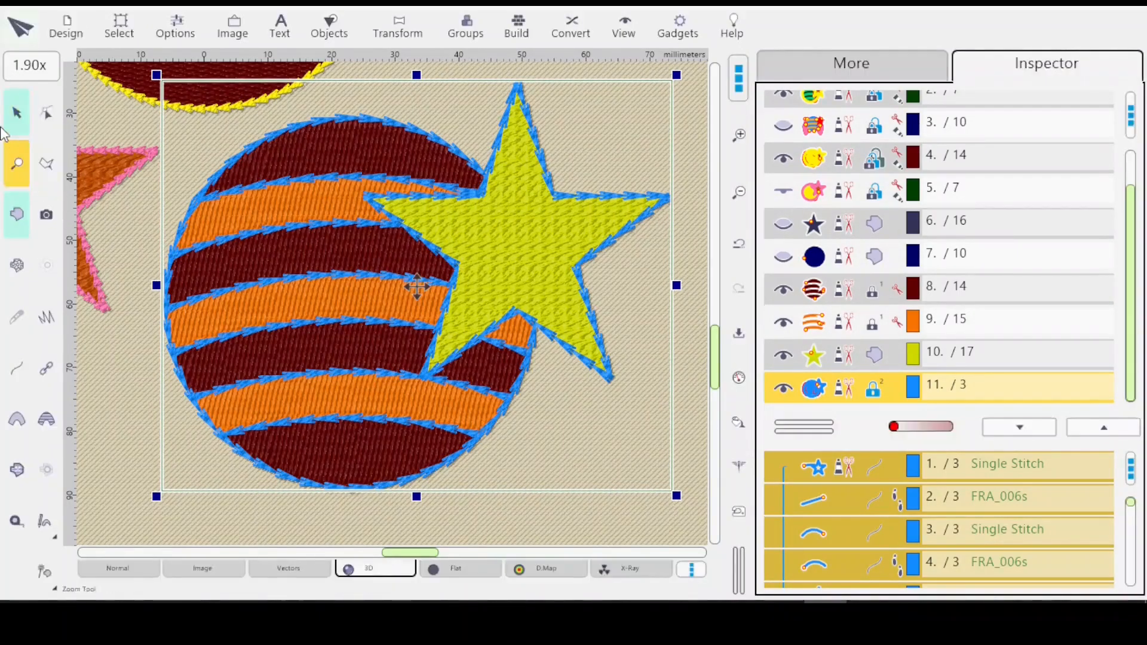
click(19, 166)
drag(441, 141, 521, 248)
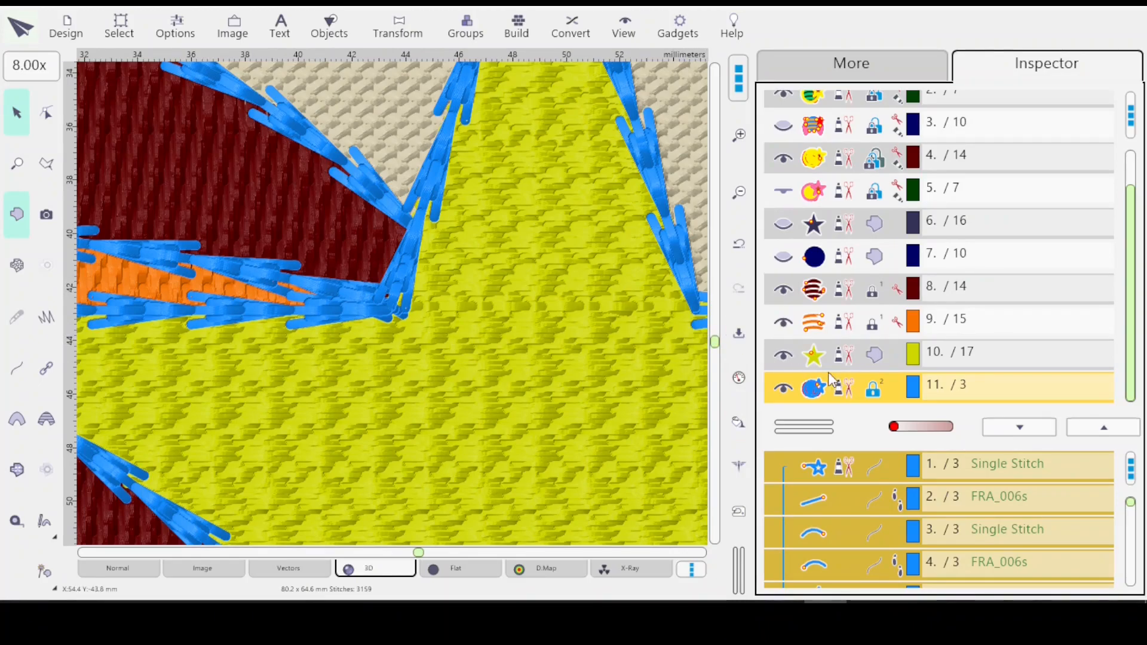
key(shift+F2)
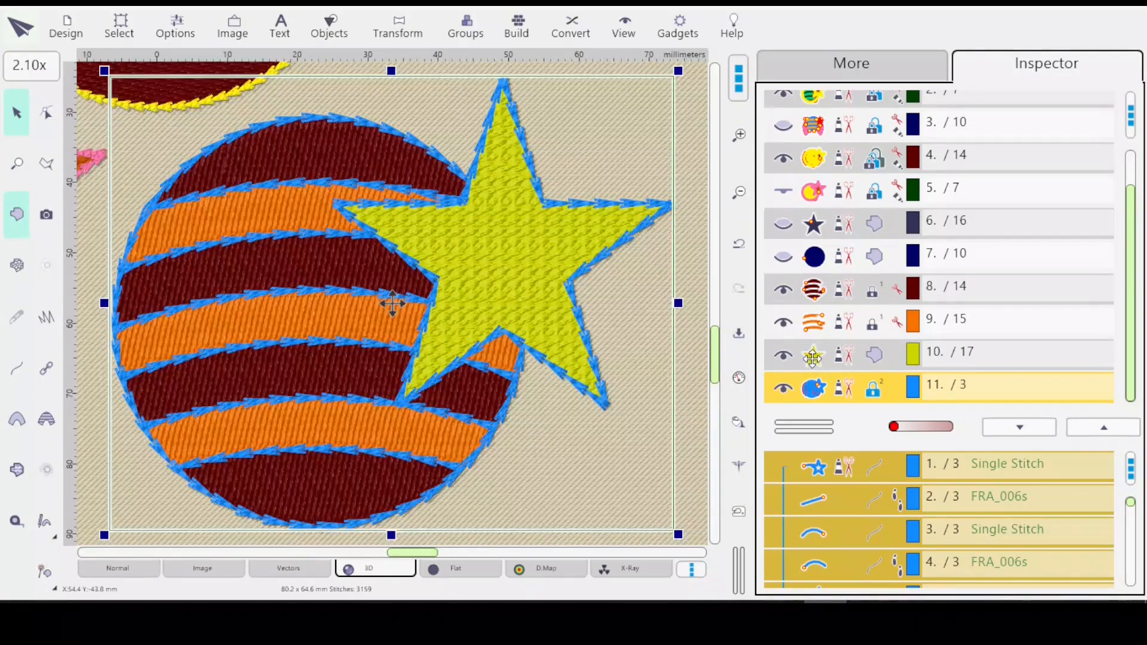